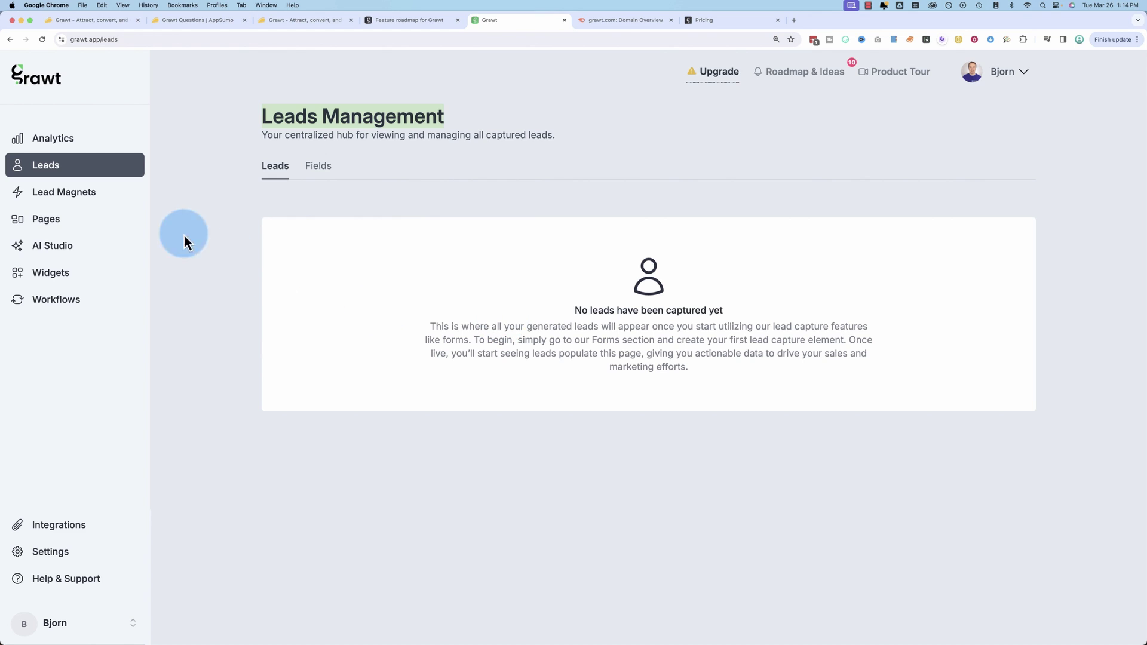
Start a new landing page named "Download your PDF today!" and continue to the template choice
left_click(92, 193)
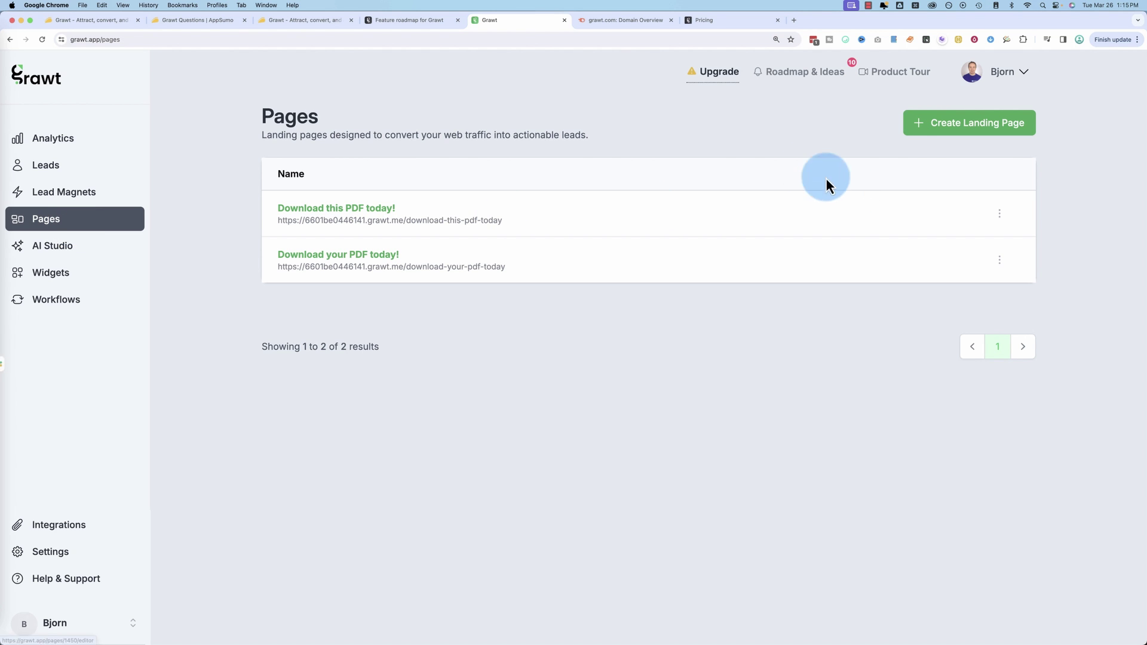
left_click(973, 125)
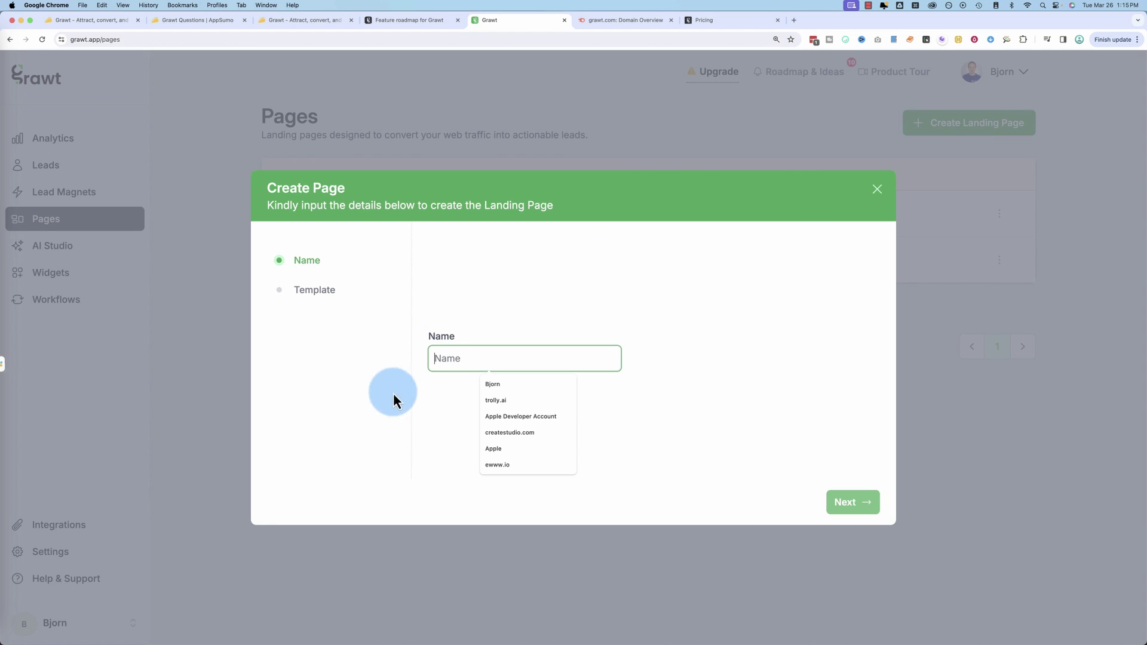
left_click(454, 353)
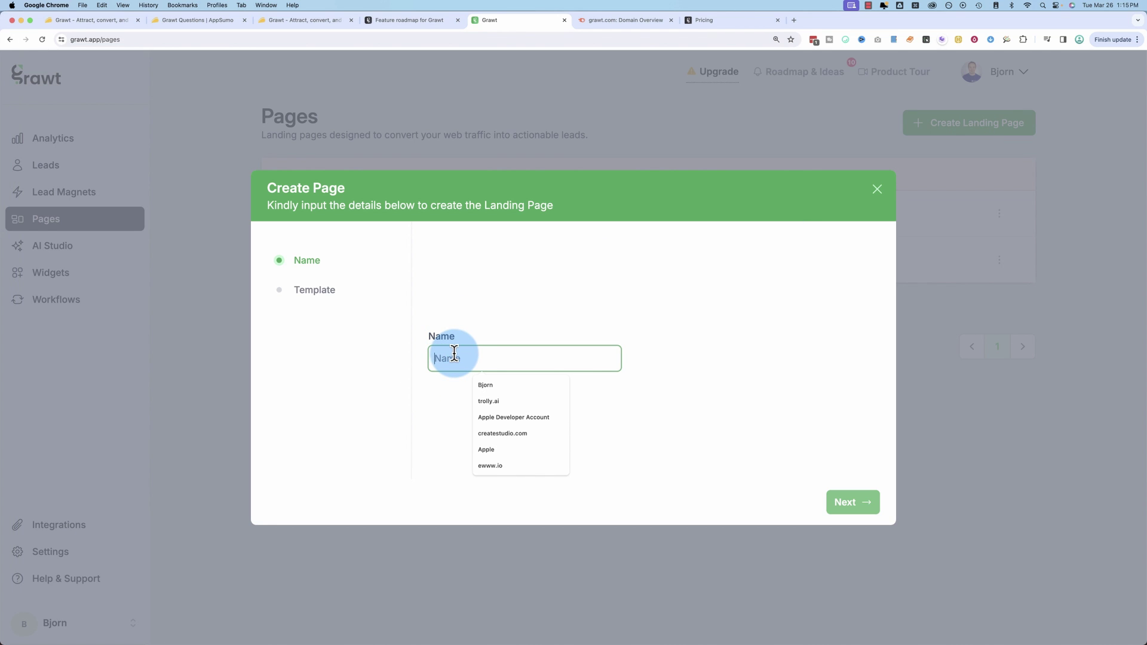
type("Download this PDF today!")
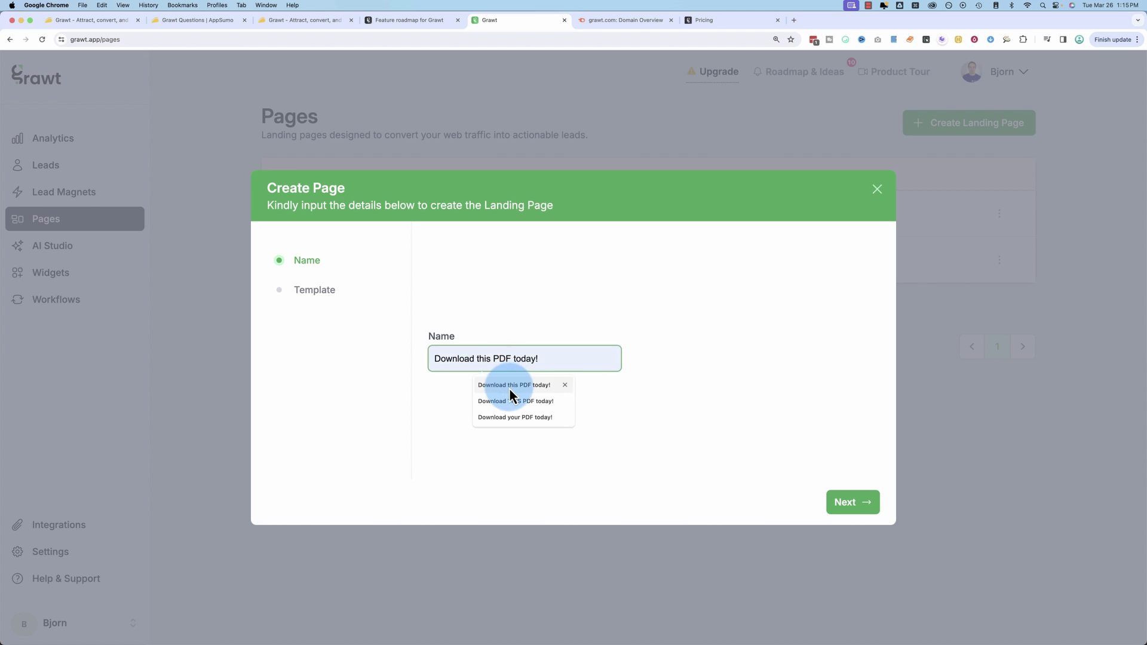
left_click(512, 386)
double_click(490, 359)
type("your")
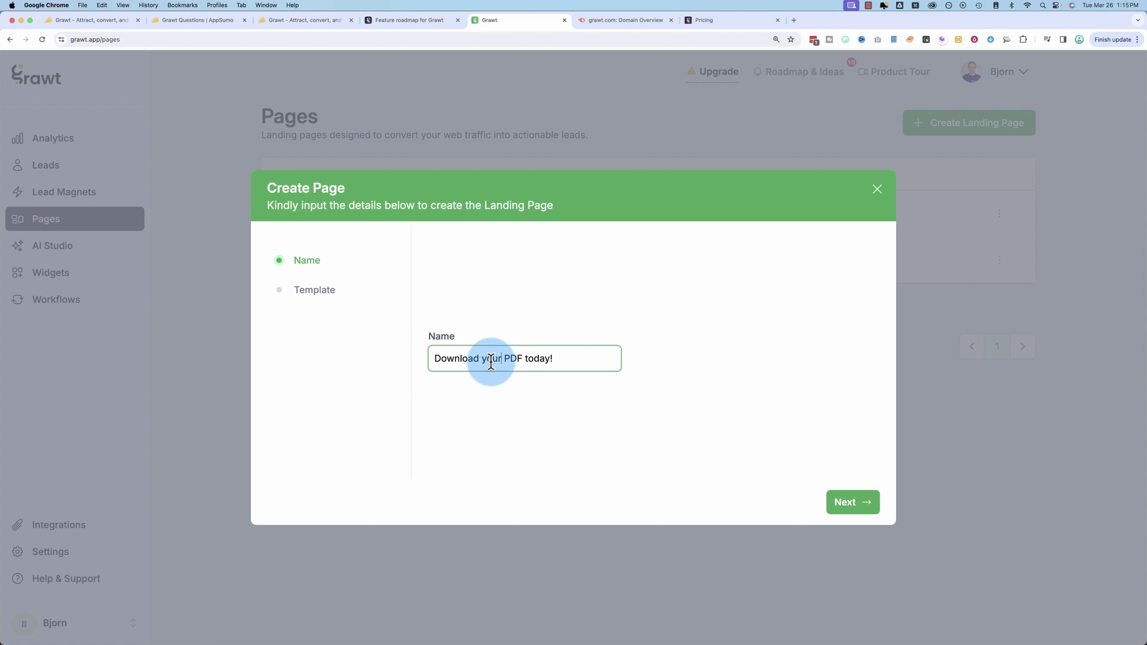
left_click(863, 507)
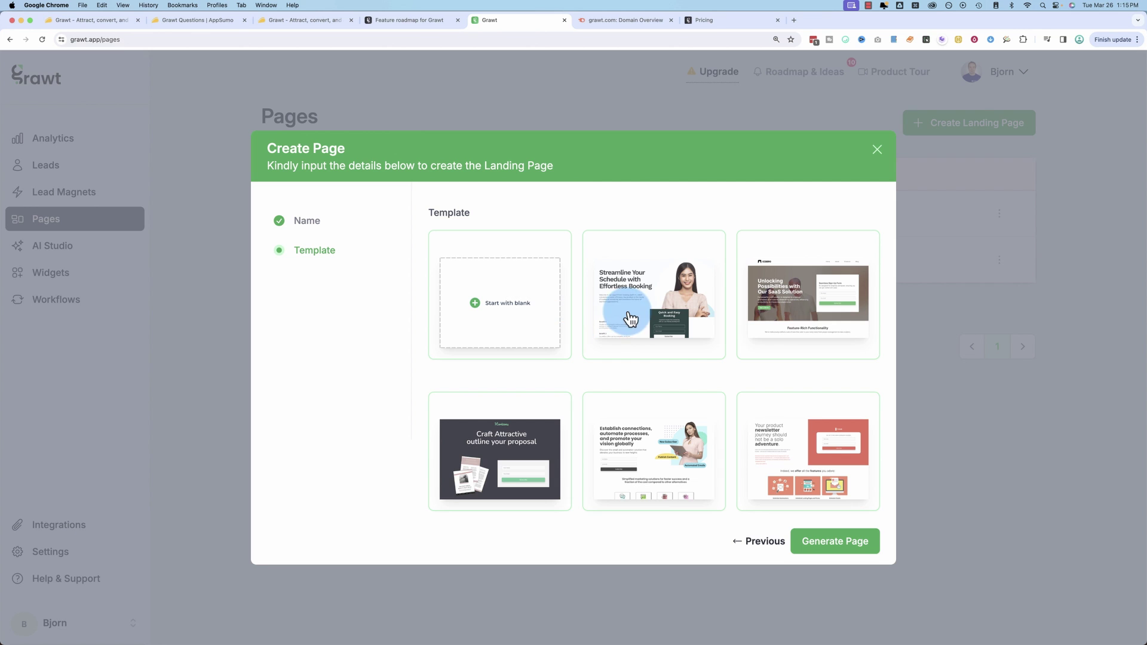
Choose the "Establish connections, automate processes, and promote your vision globally" template and try to generate the page
scroll(677, 324, "down", 1)
scroll(677, 323, "down", 6)
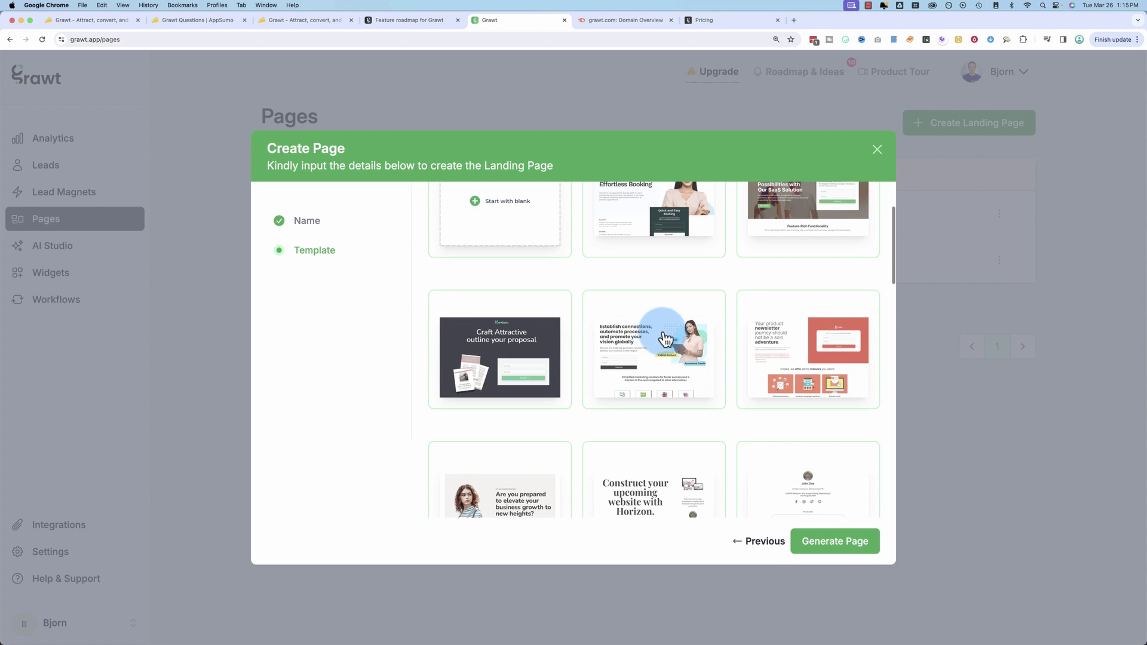
scroll(644, 352, "down", 5)
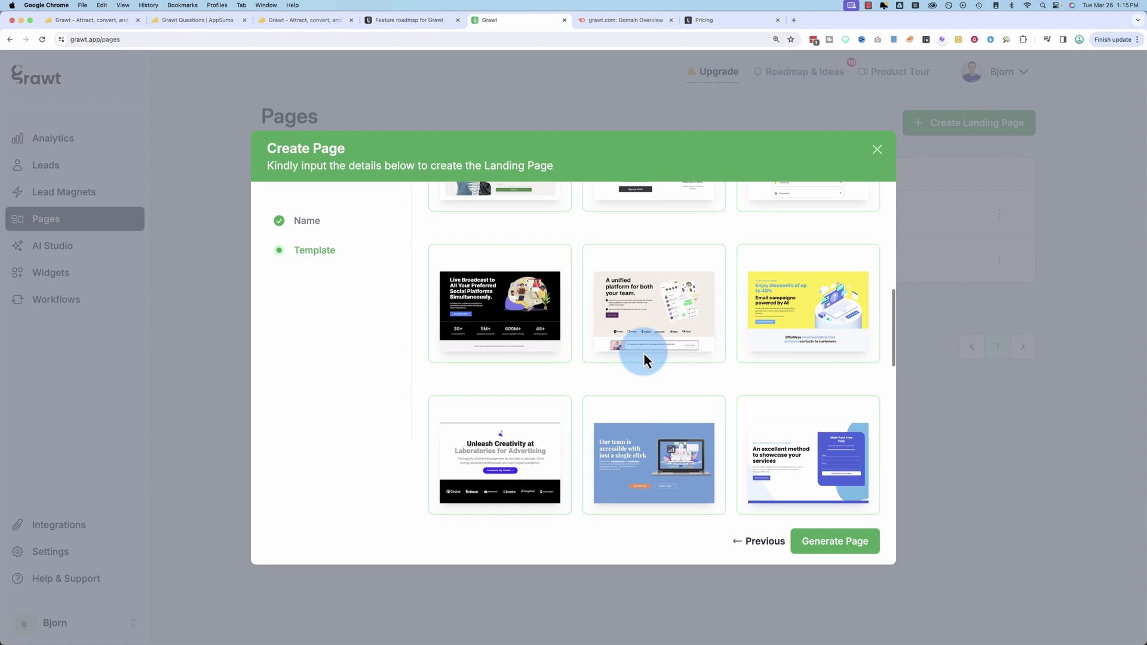
scroll(644, 359, "down", 5)
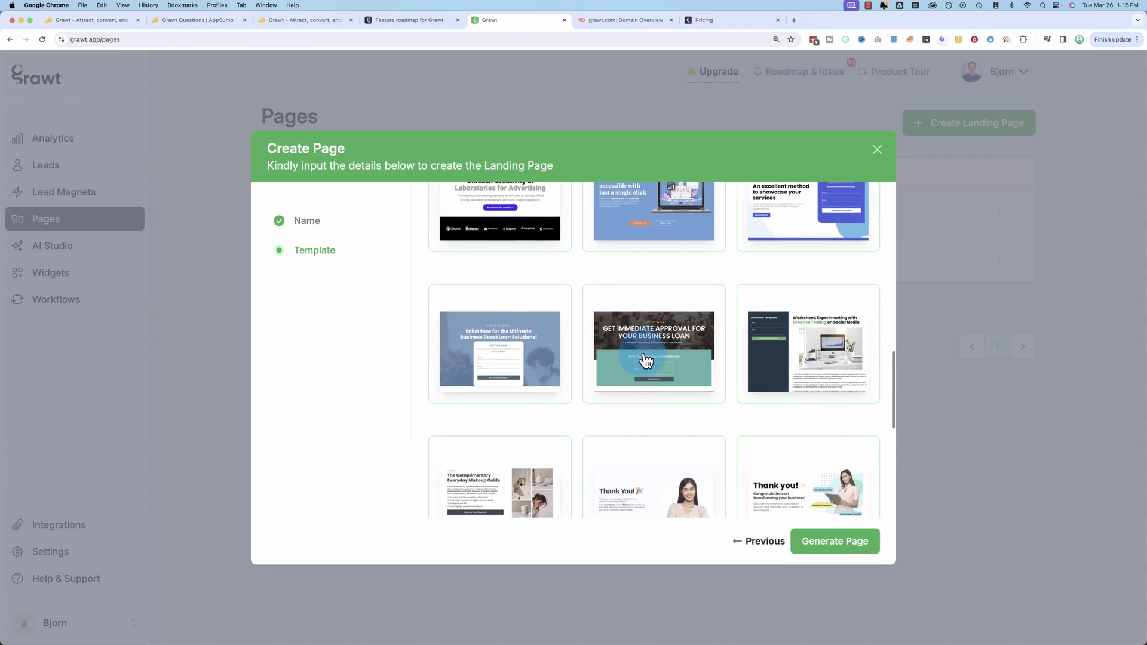
scroll(643, 359, "down", 1)
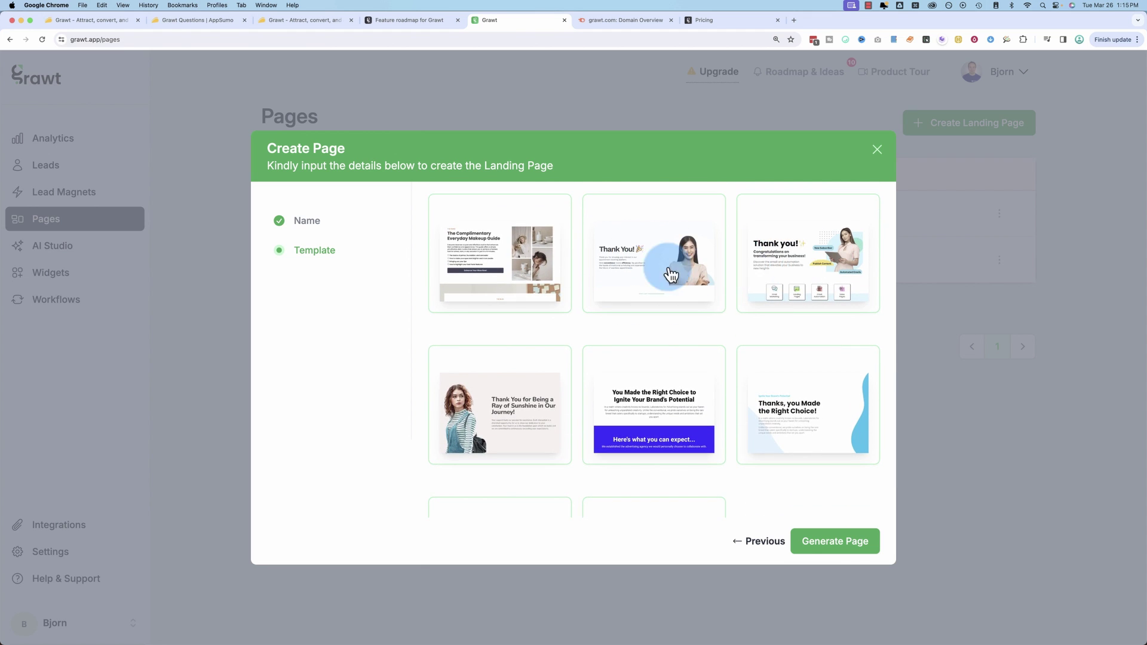
scroll(681, 409, "down", 3)
scroll(627, 411, "up", 12)
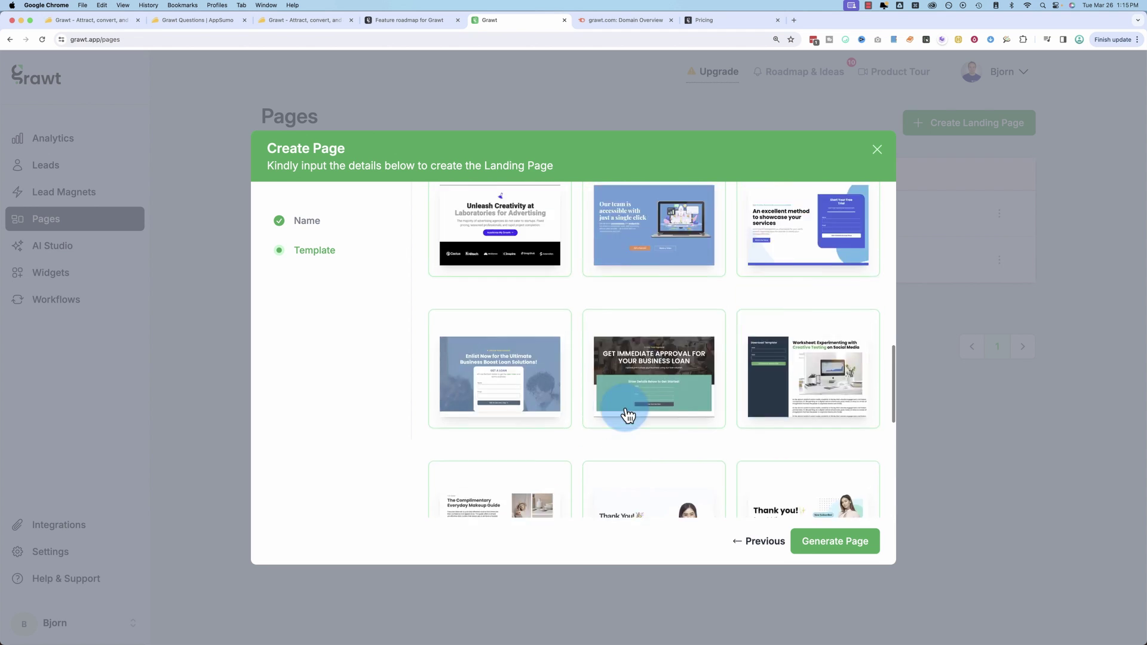
scroll(627, 411, "up", 8)
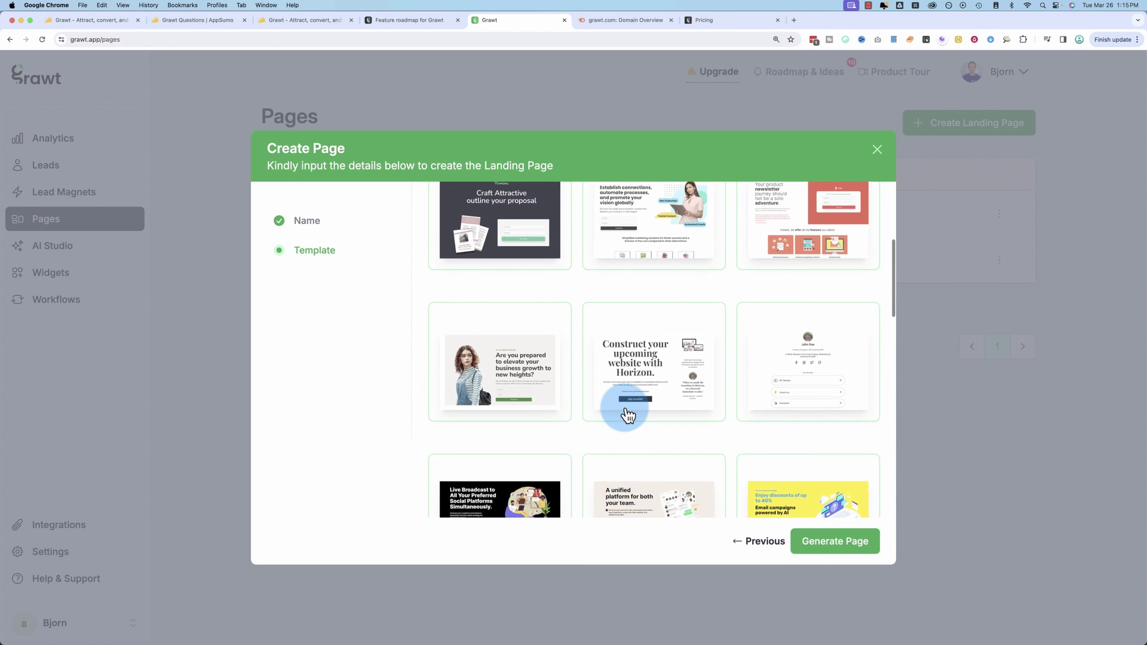
left_click(790, 230)
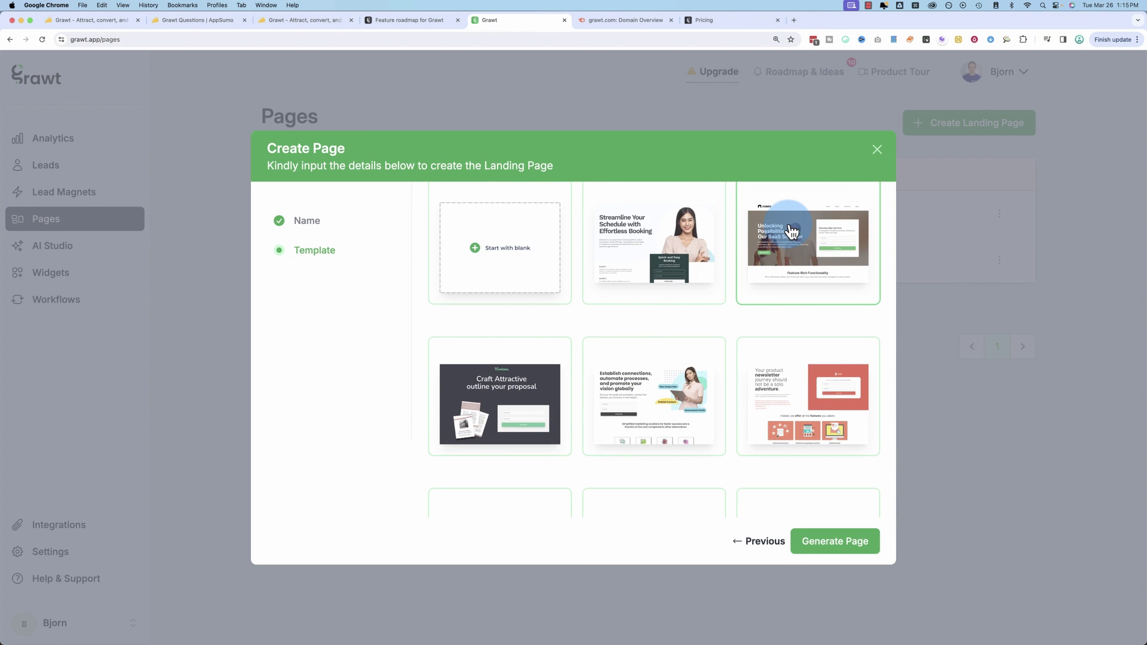
left_click(712, 237)
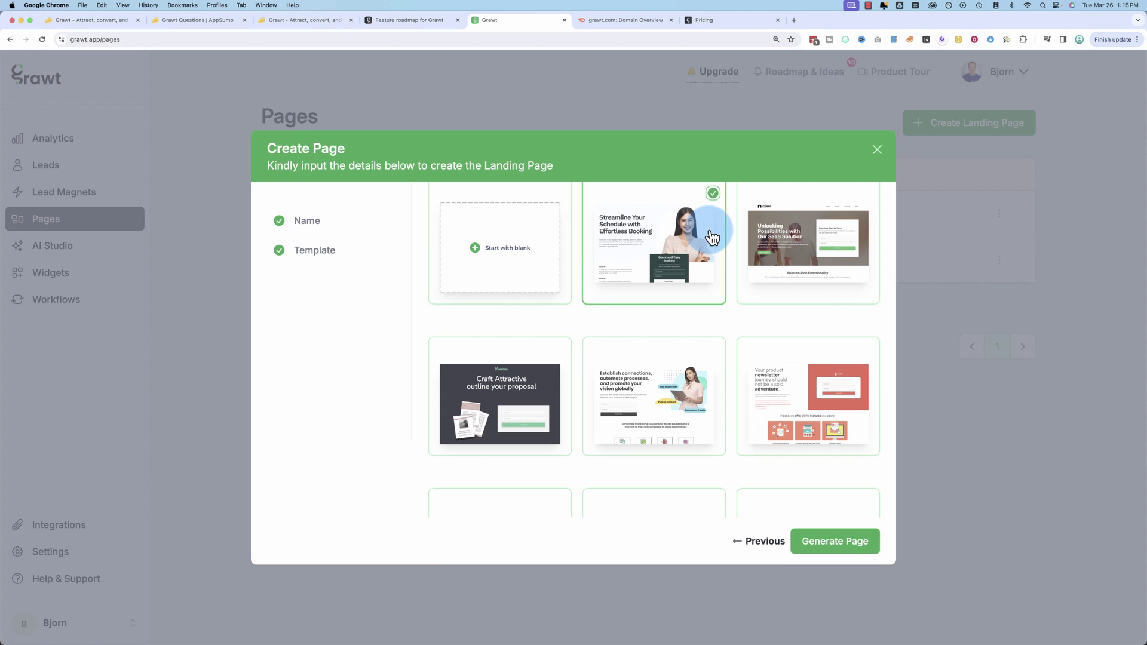
left_click(663, 367)
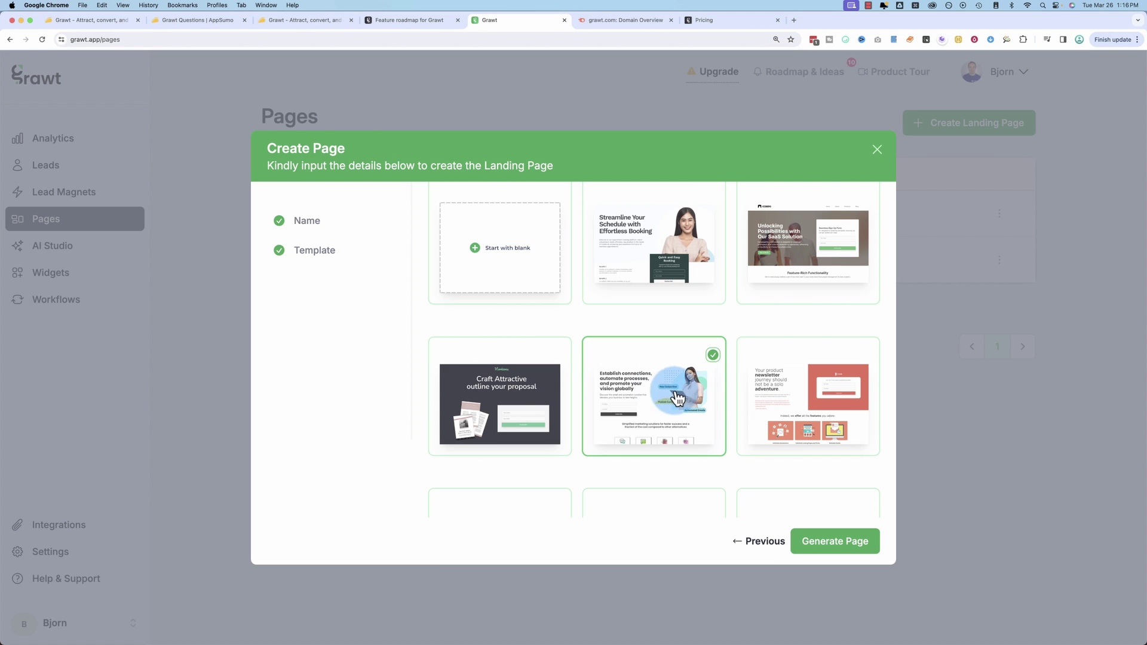
left_click(822, 544)
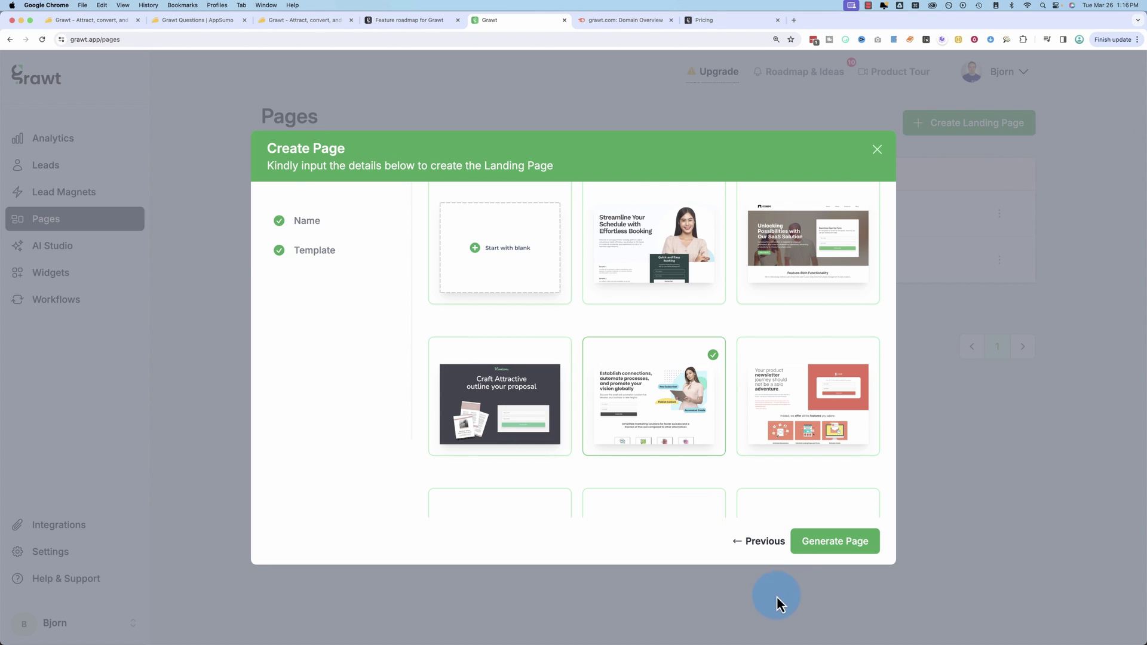
Go back to rename the page "Download your checklist today!" and generate it from the chosen template
left_click(762, 541)
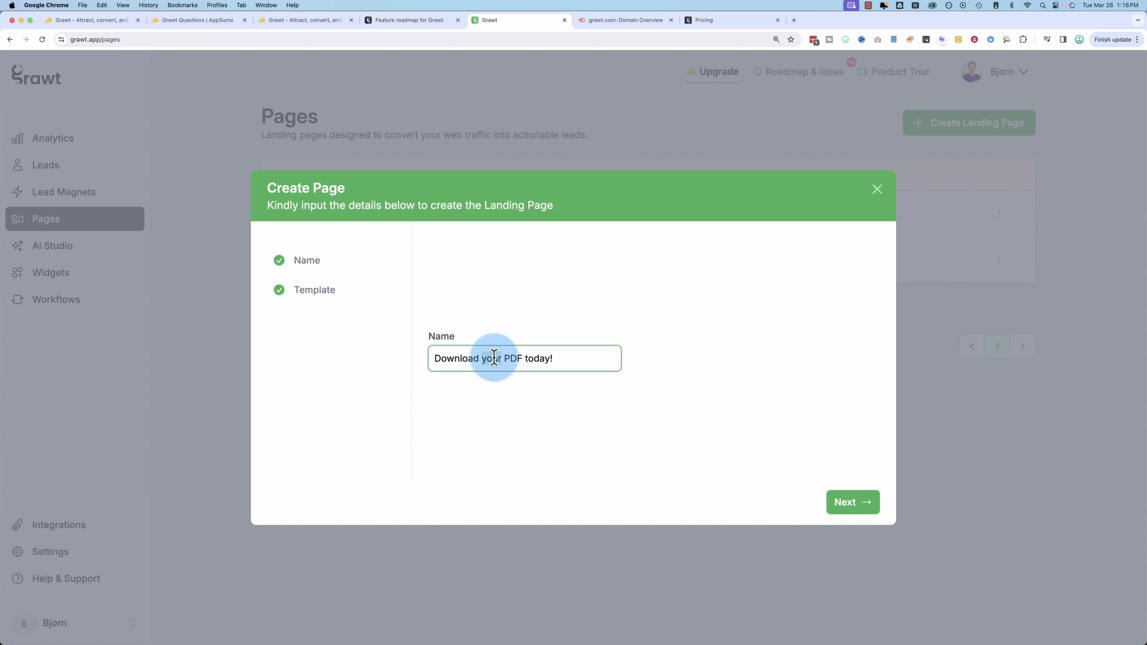
double_click(512, 358)
type("checklist")
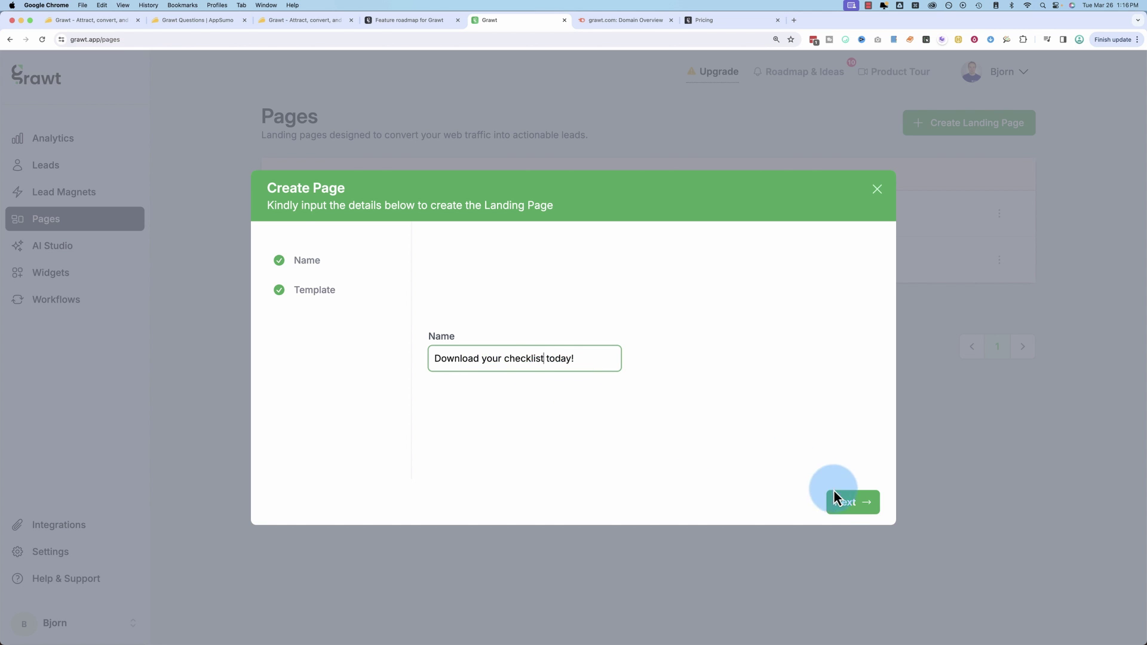
left_click(836, 499)
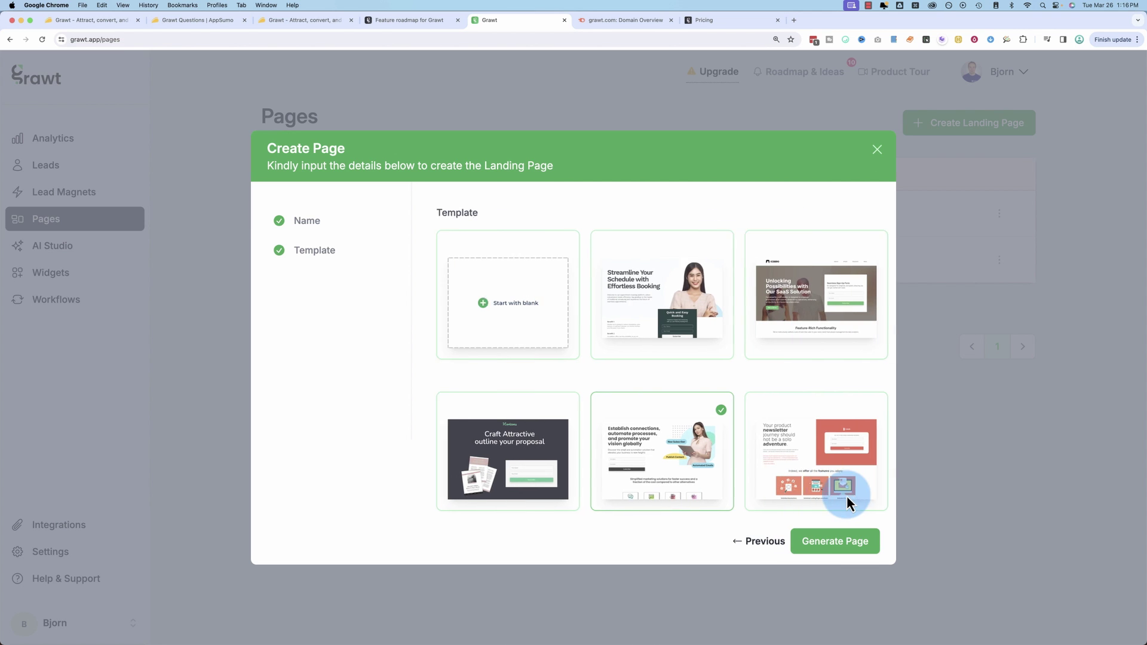
left_click(832, 540)
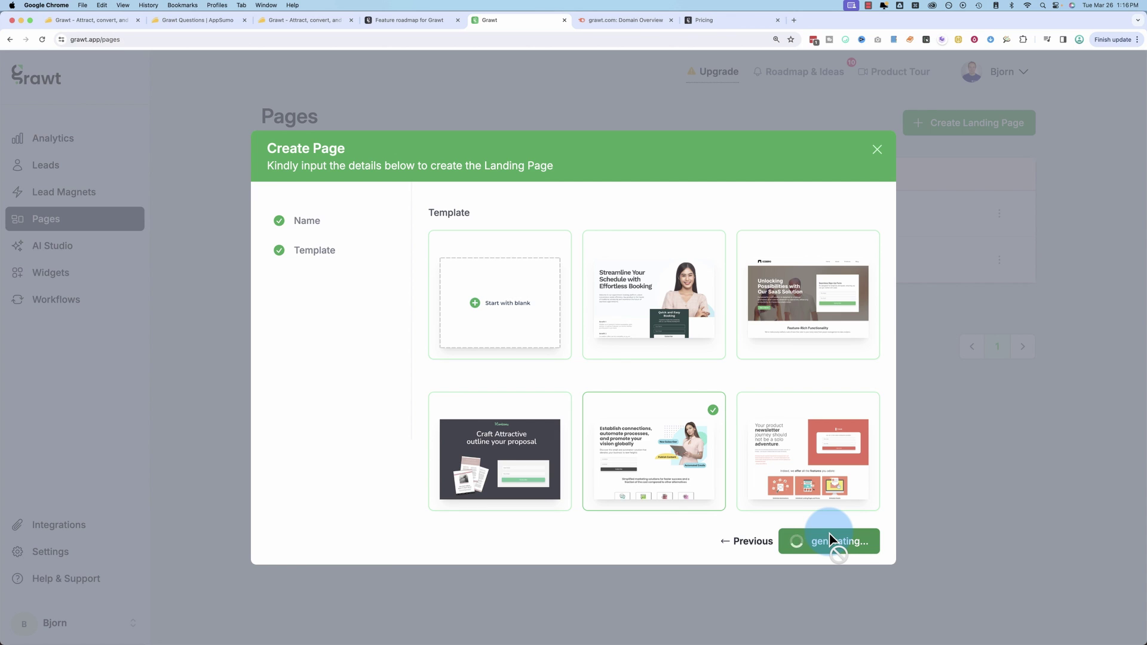
left_click(456, 485)
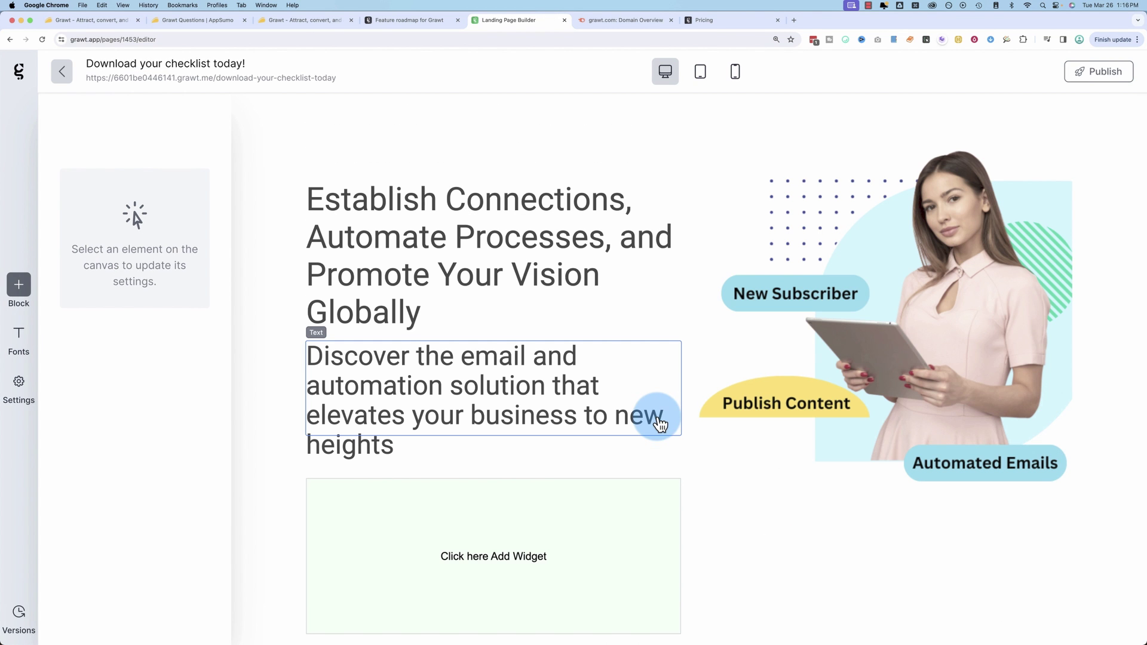
Try removing the word "Establish" from the main heading and undo the deletion
left_click(510, 219)
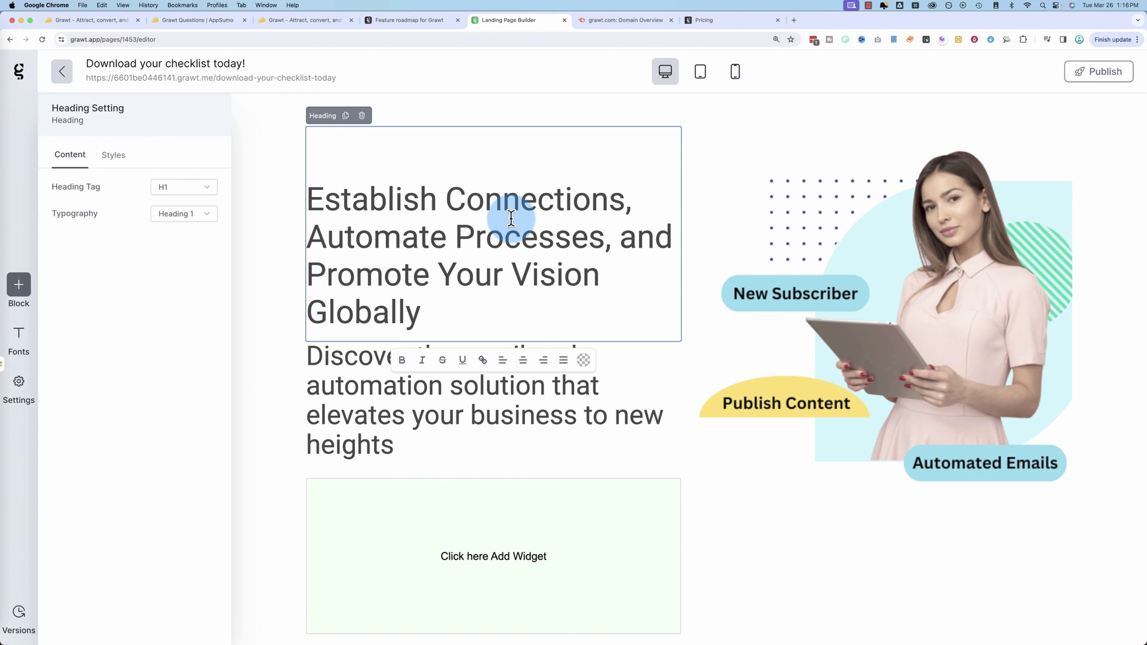
left_click(370, 198)
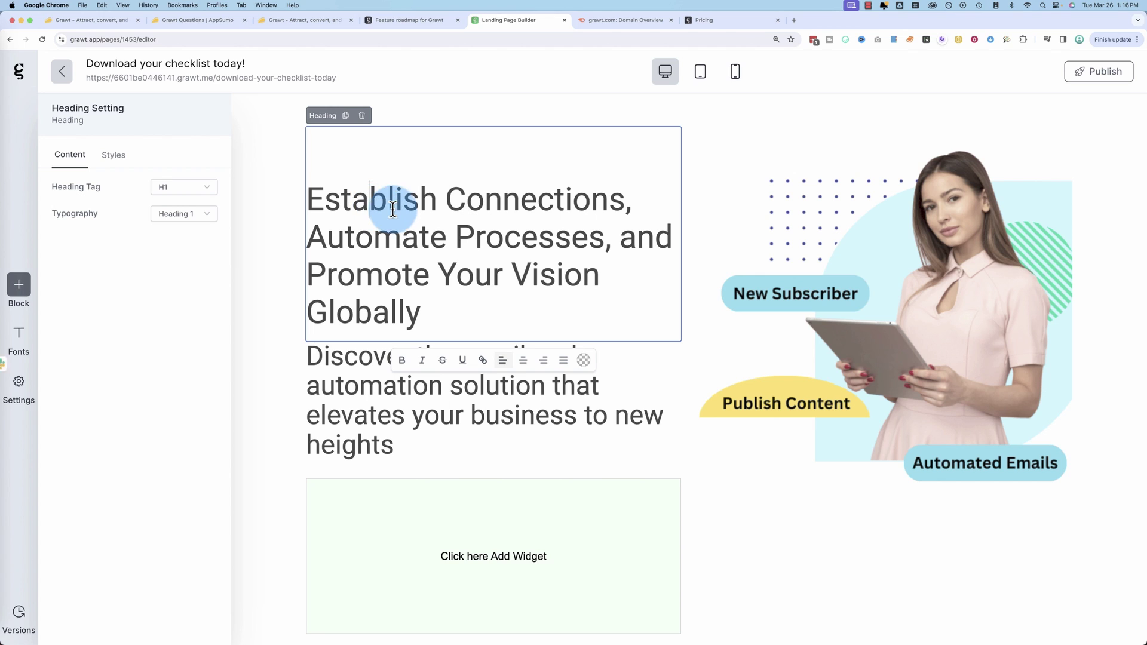
left_click_drag(433, 199, 313, 199)
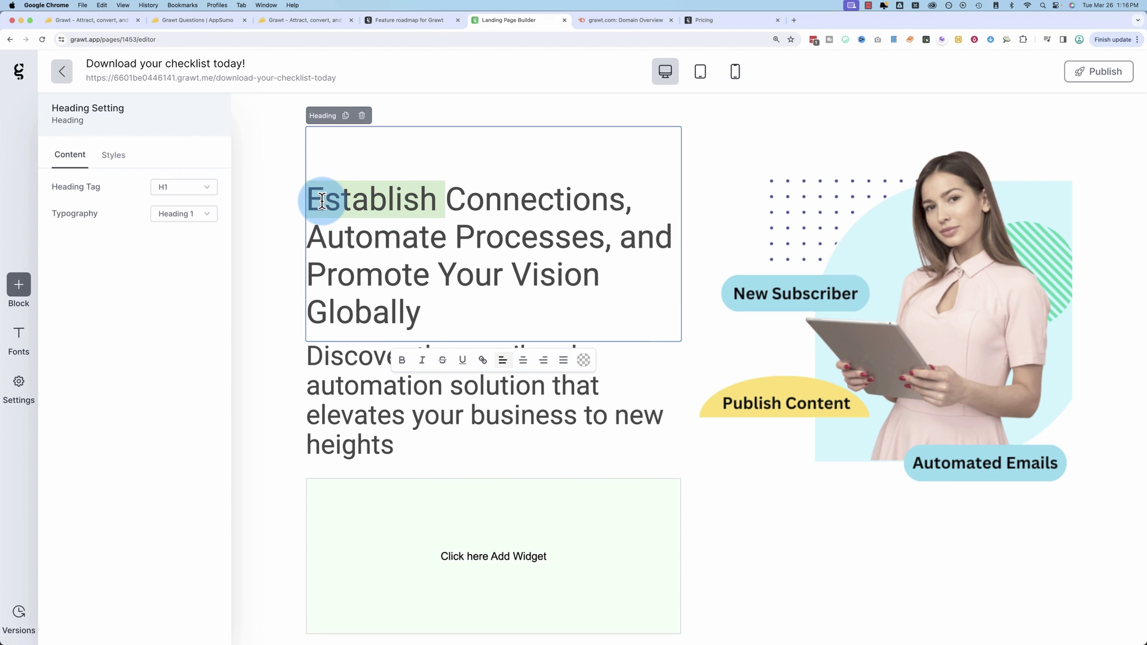
key("BackSpace")
key("super+z")
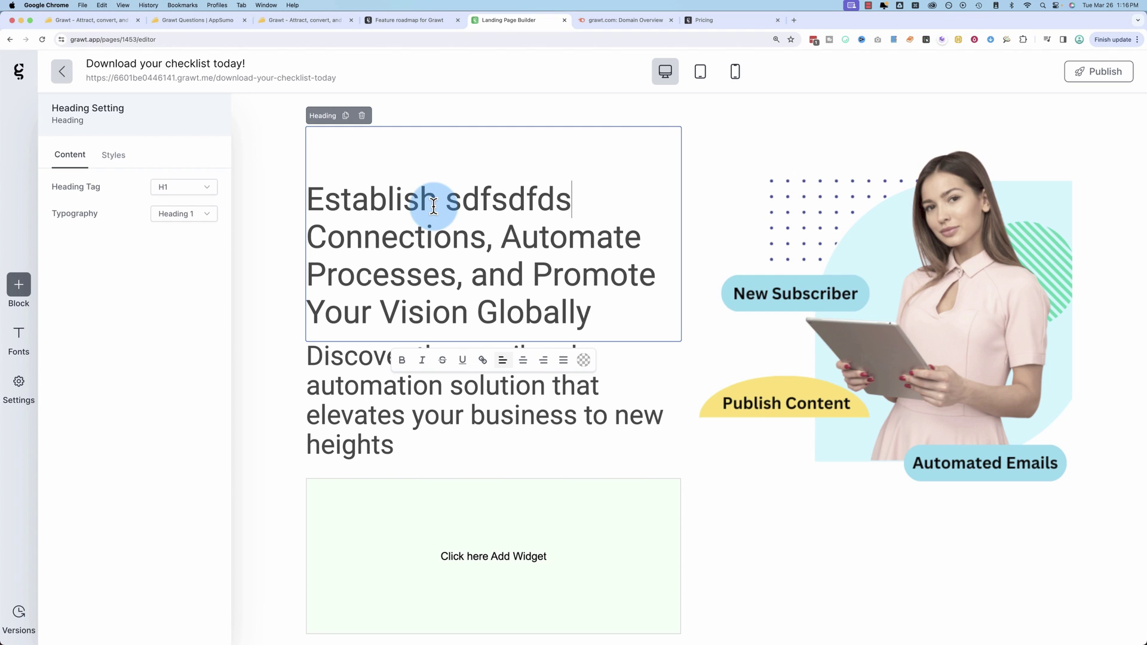
Delete the filler word "sdfsdfds" after "Establish" in the main heading
double_click(478, 202)
key("BackSpace")
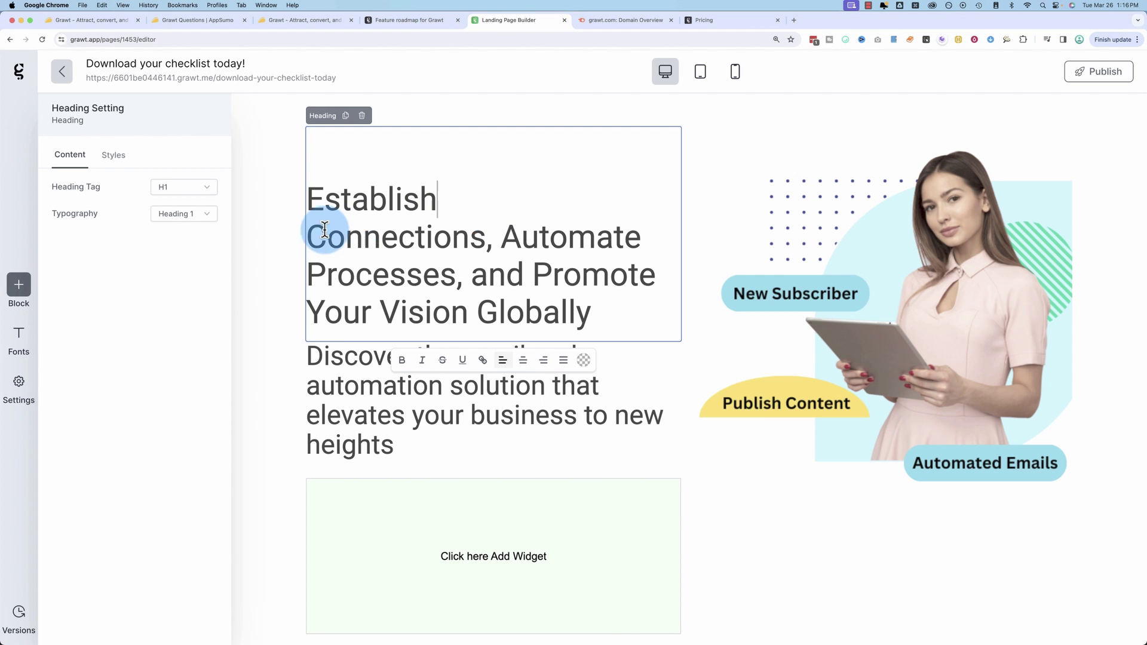
left_click(271, 241)
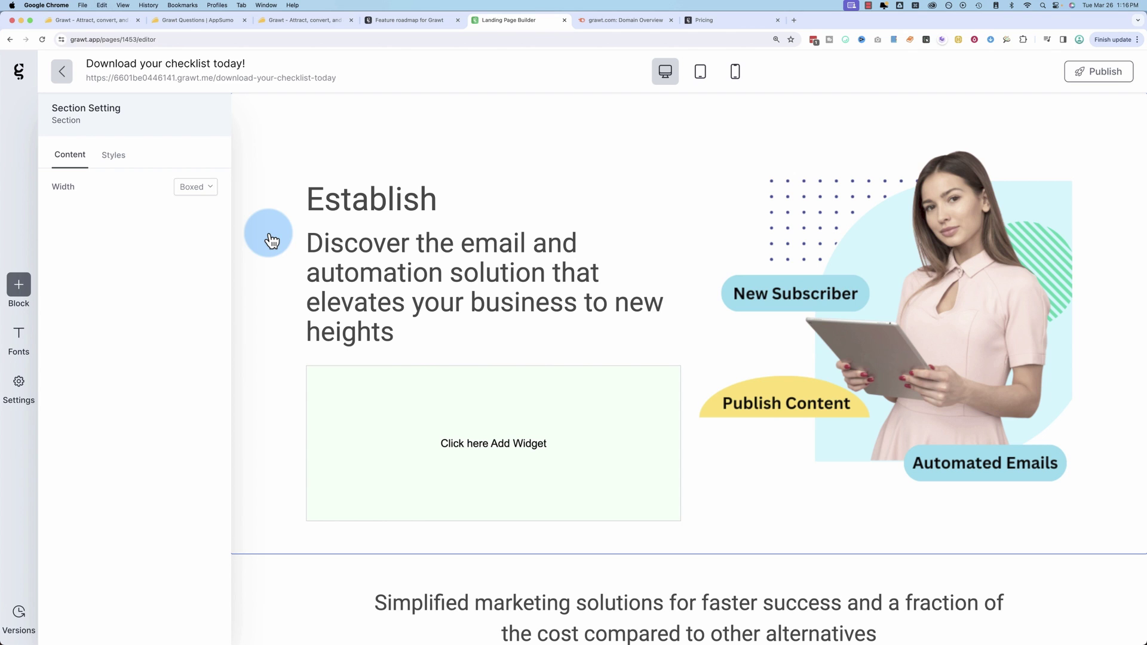
left_click(309, 239)
left_click(384, 197)
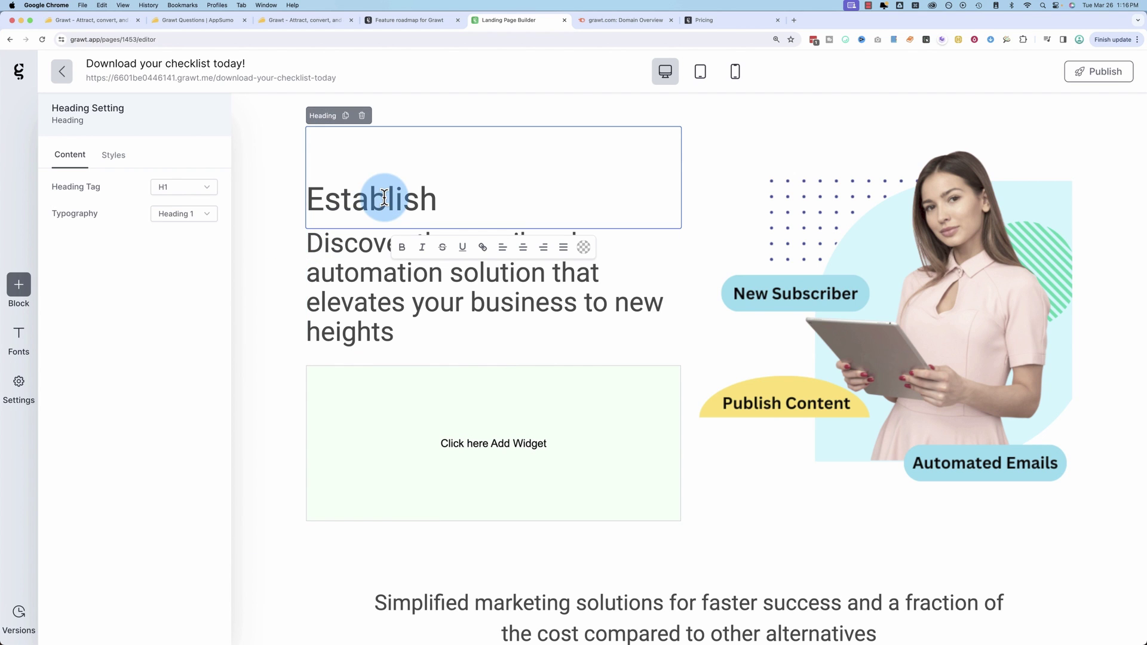
Move the "Discover the email and automation solution that elevates your business to new heights" text from the subheading to the end of the main heading
left_click(326, 240)
left_click(369, 283)
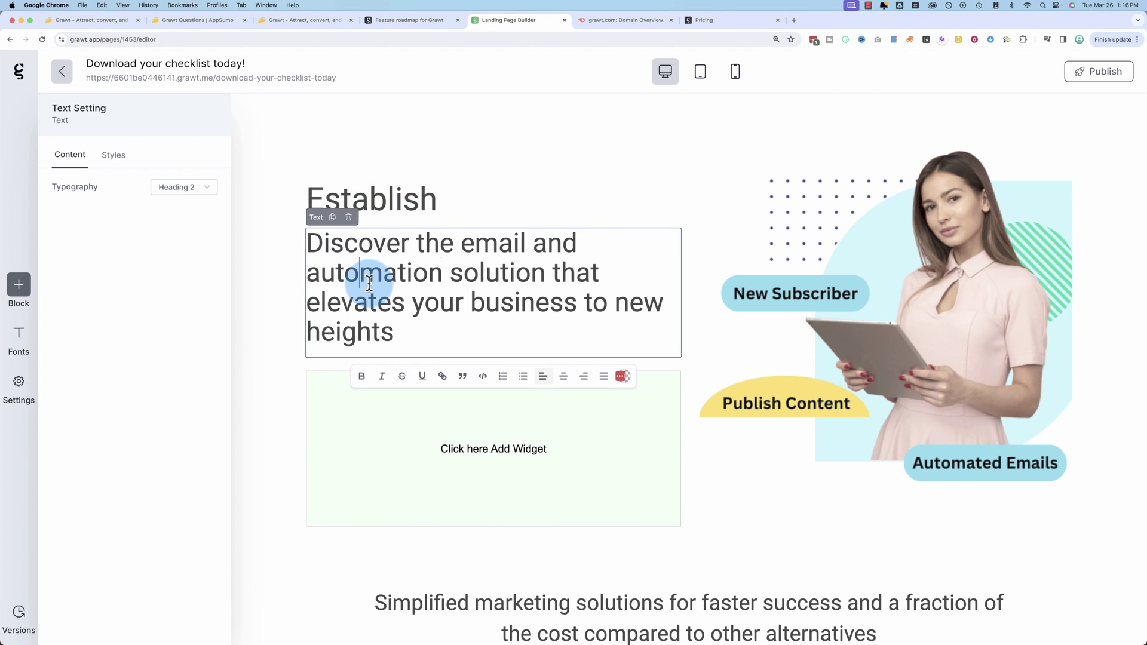
triple_click(369, 284)
key("super+c")
left_click(427, 209)
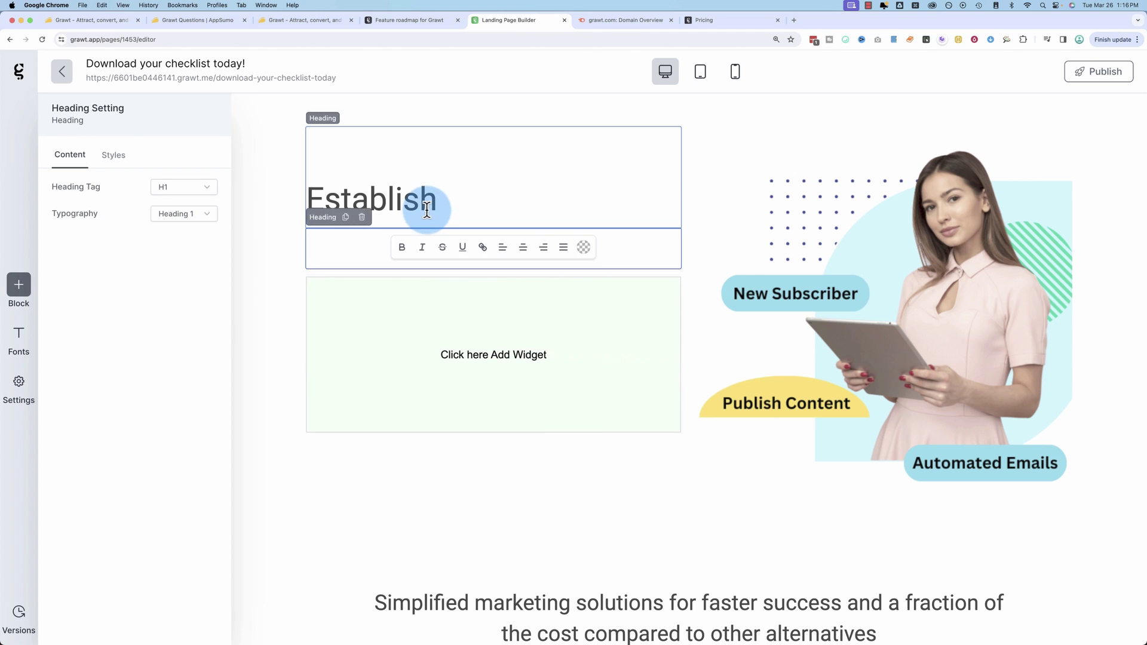
left_click(436, 210)
key("super+v")
left_click(257, 280)
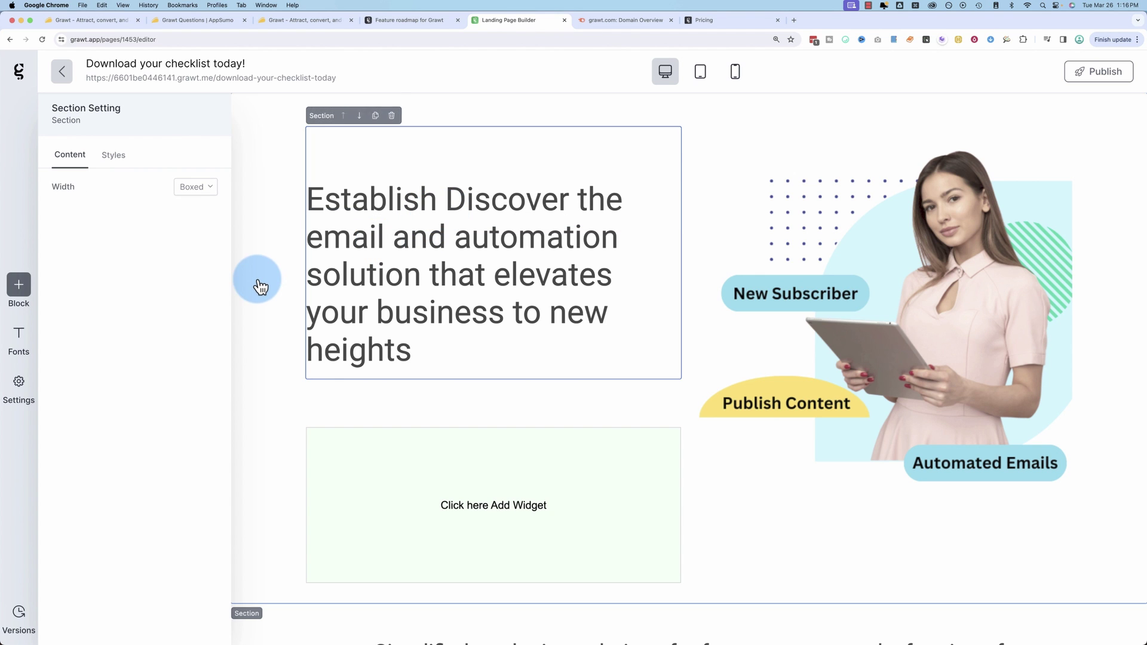
Examine the landing page's published version history and return to the main heading
left_click(365, 278)
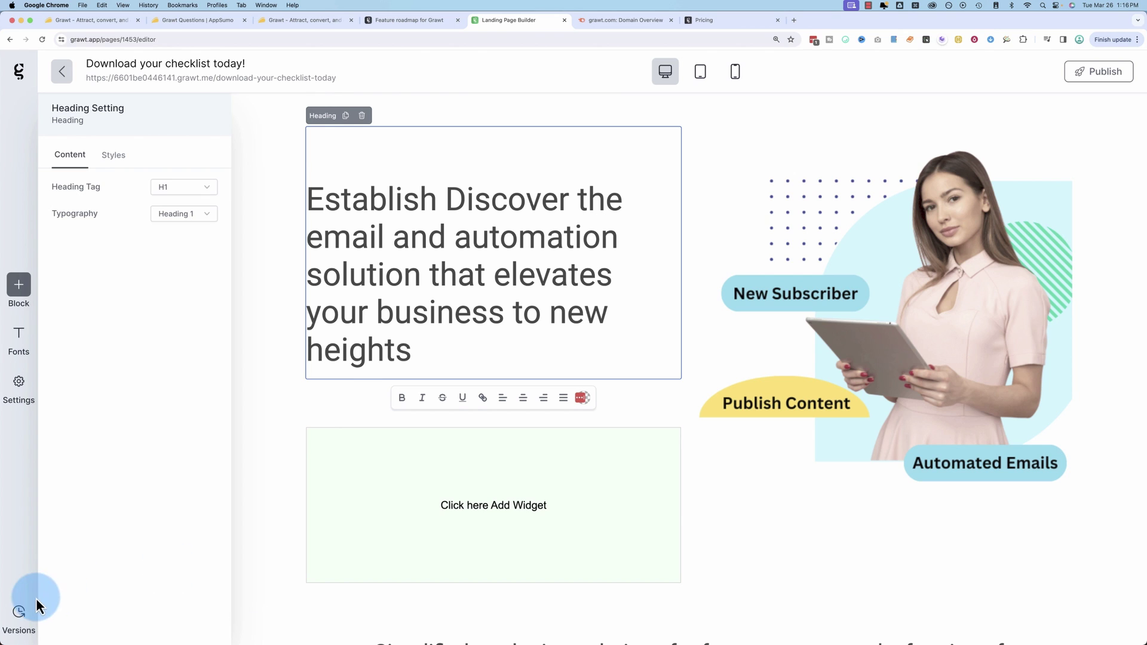
left_click(18, 612)
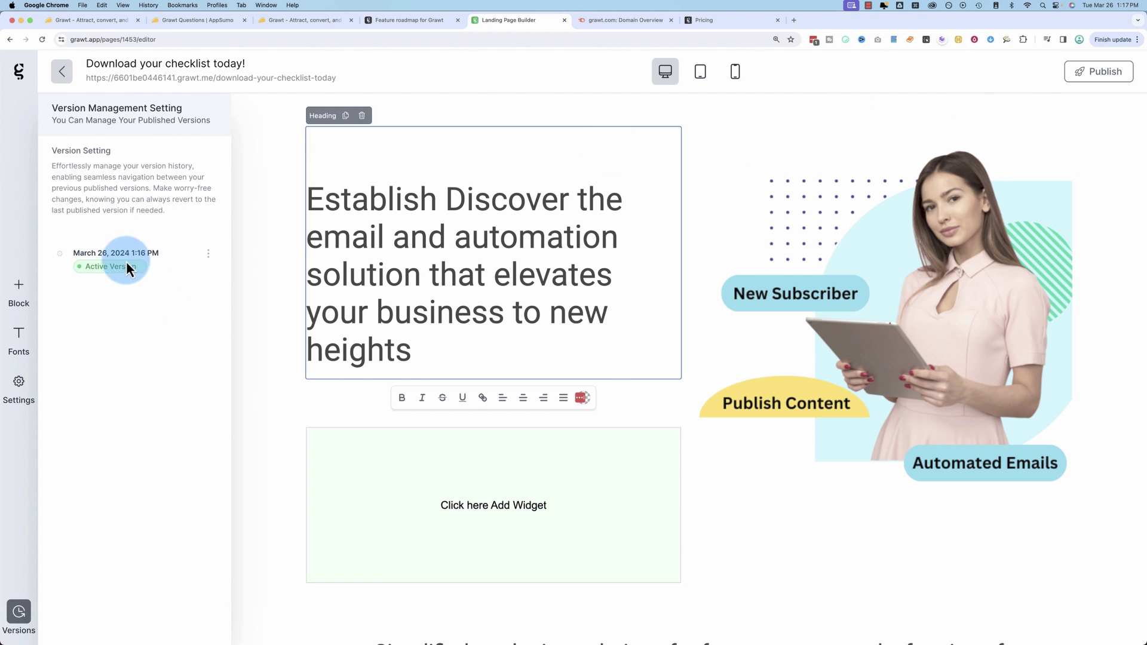
left_click(356, 245)
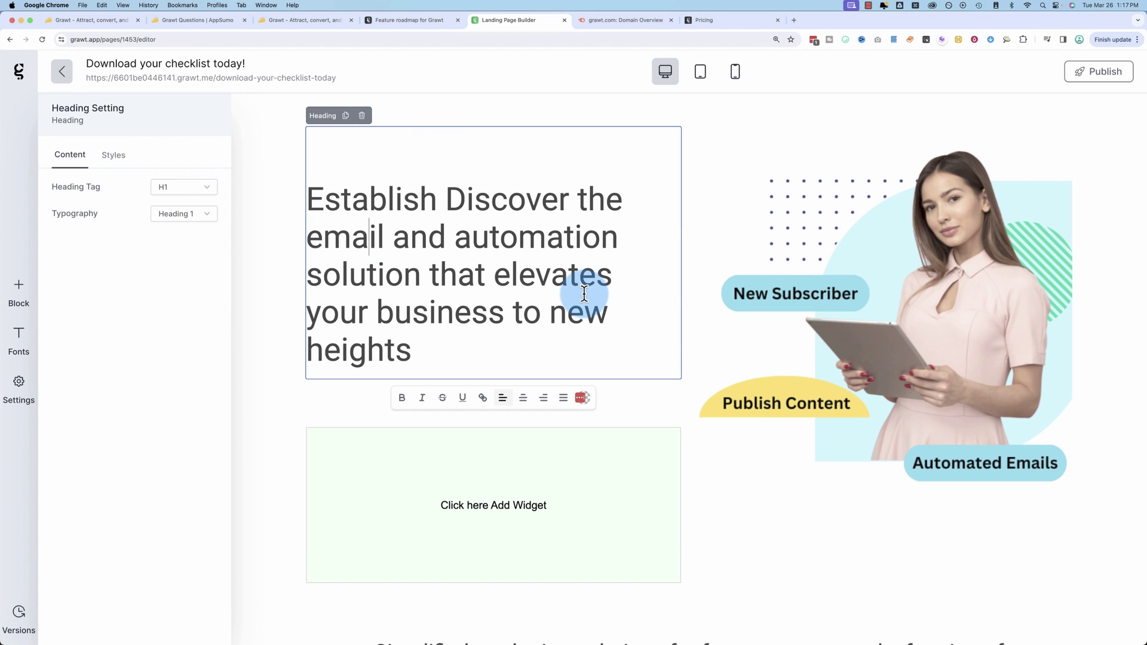
Examine the content and style settings of the hero image beside the main heading
left_click(888, 299)
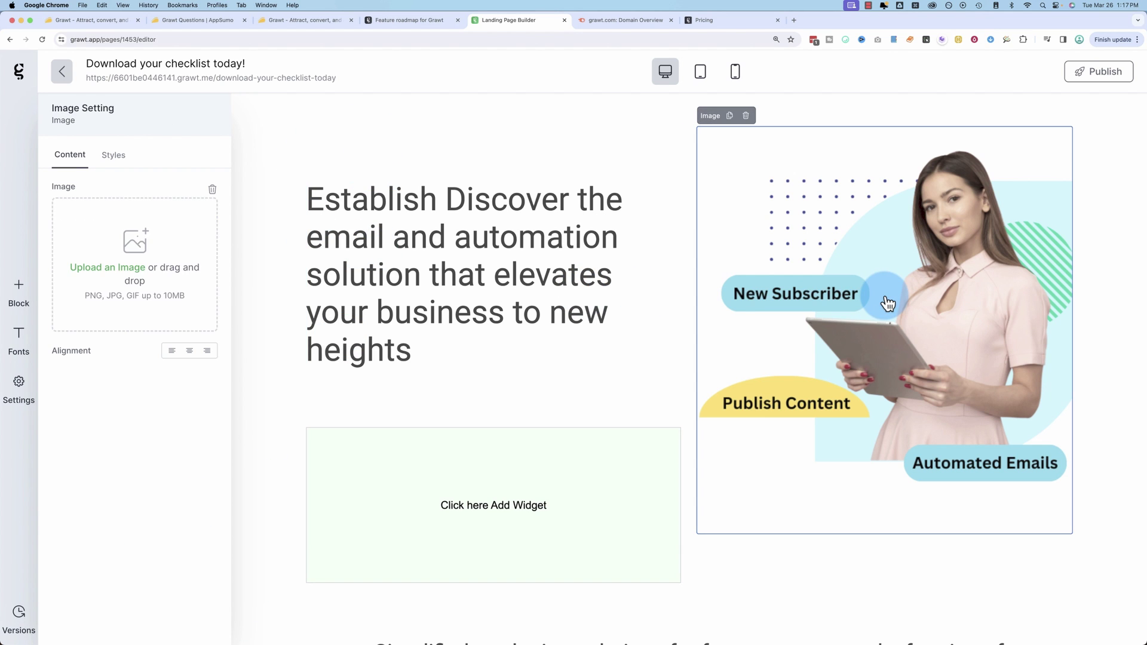
left_click(115, 154)
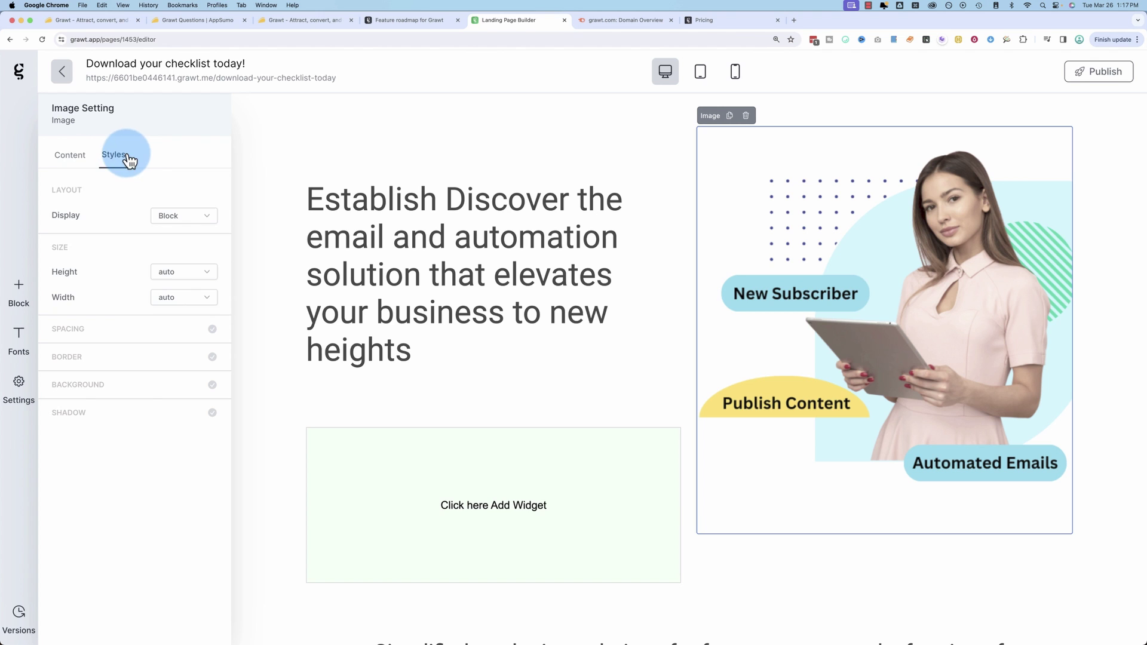
left_click(74, 172)
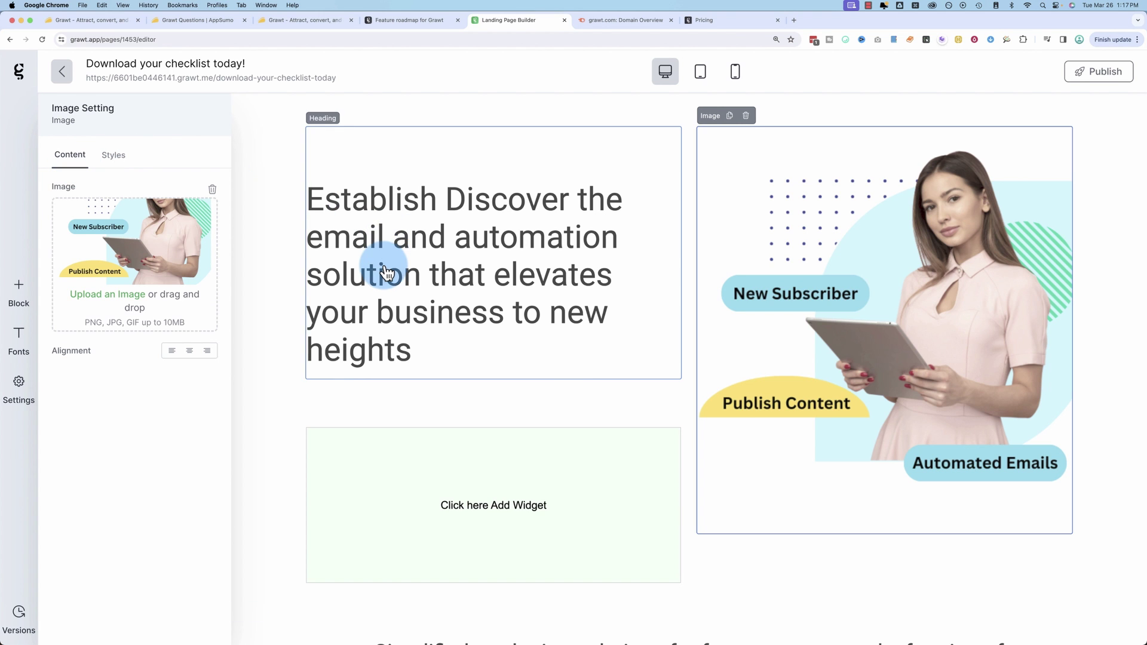
scroll(384, 269, "down", 1)
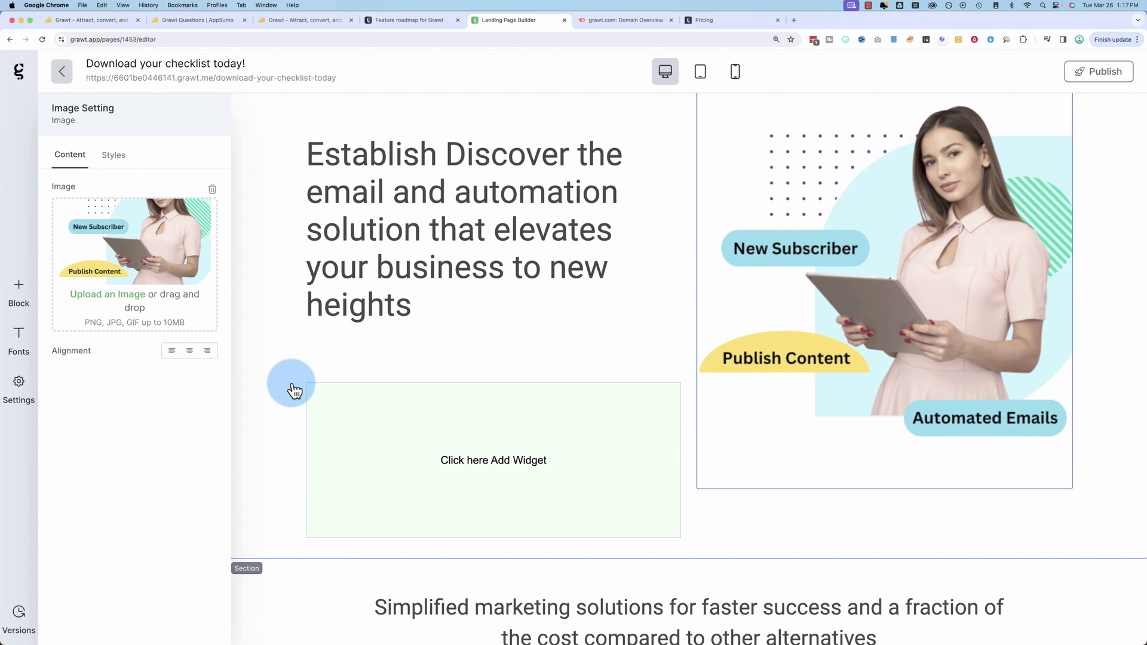
scroll(328, 496, "up", 1)
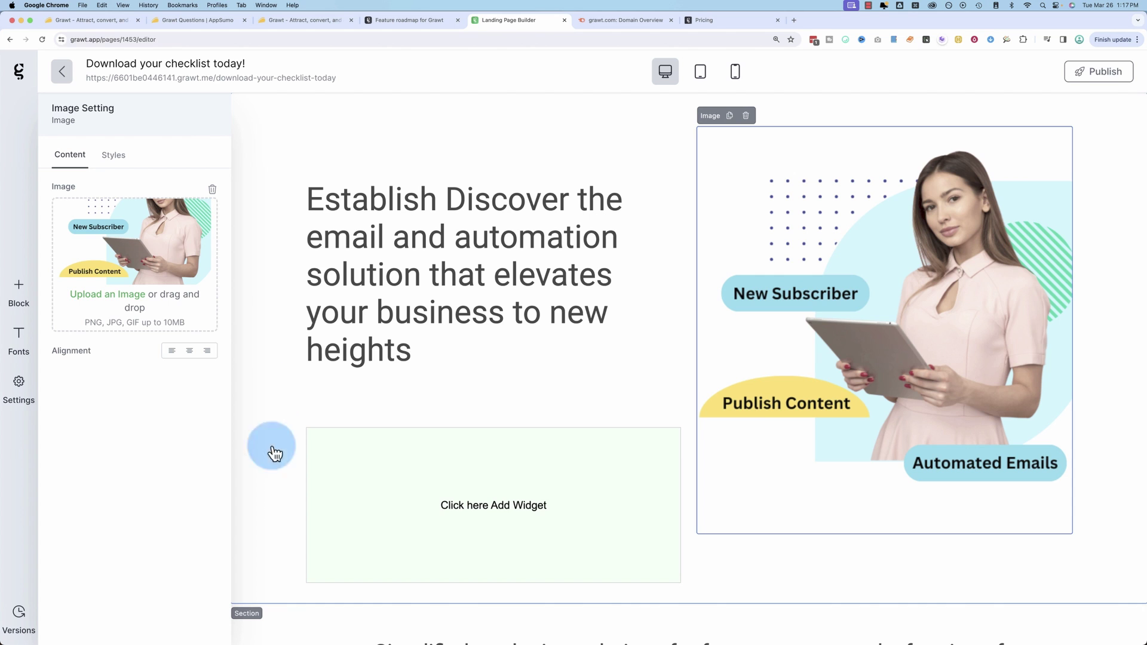
Try the Full Width setting on the hero section and set its width back to Boxed
left_click(254, 600)
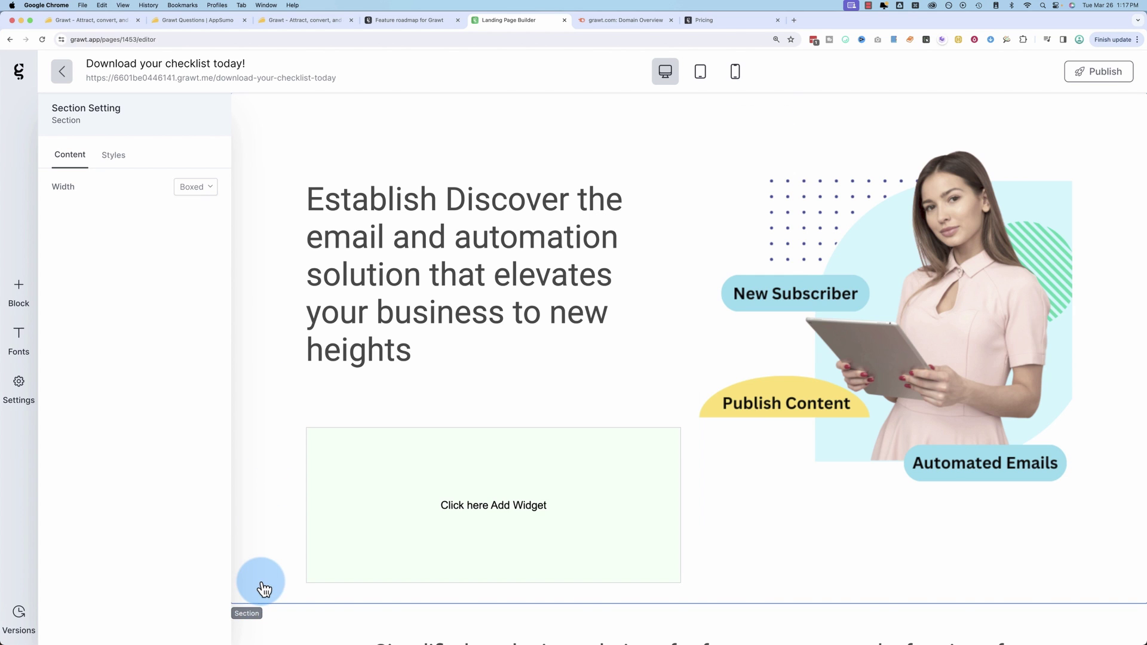
left_click(209, 188)
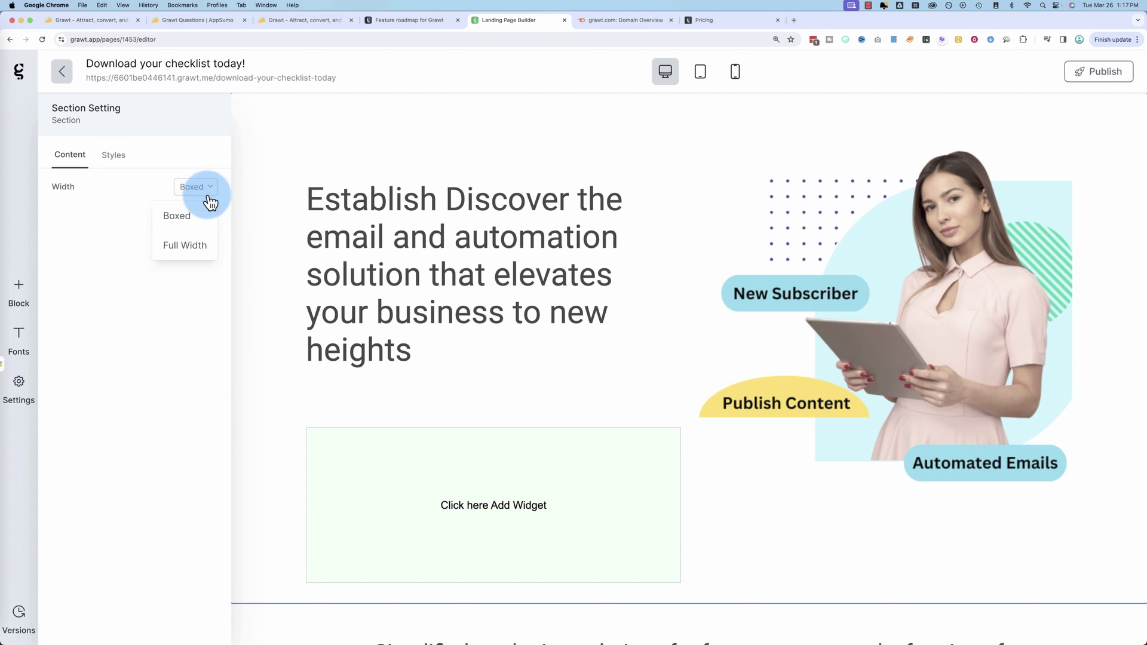
left_click(190, 245)
left_click(196, 189)
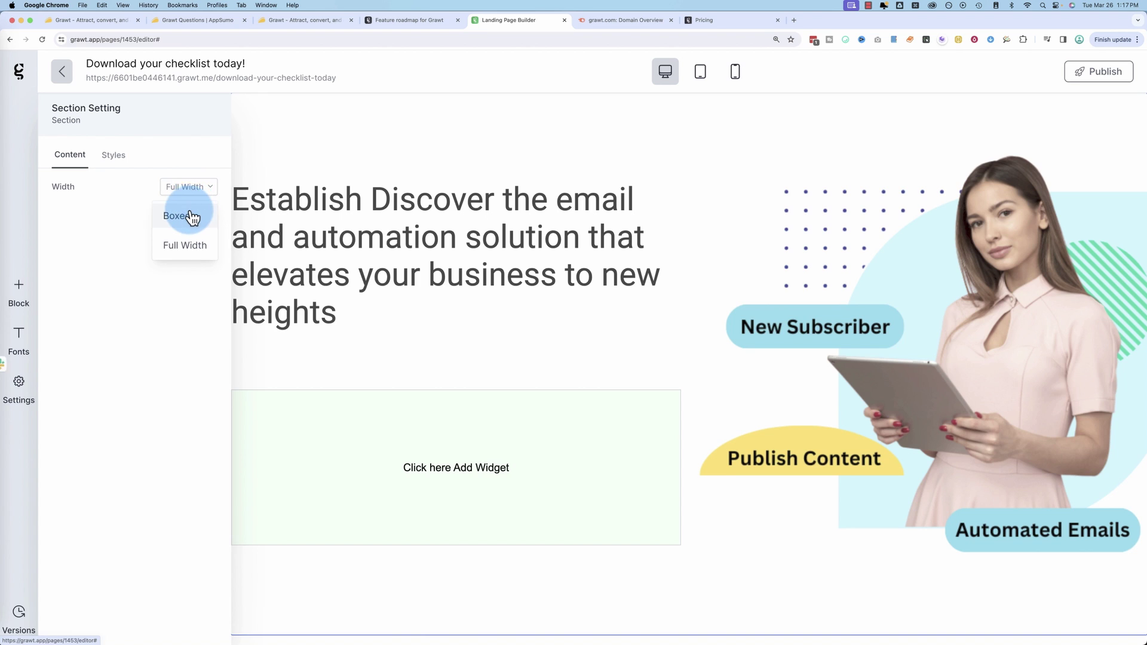
left_click(187, 215)
Examine the hero section's style settings, including its spacing and background options
scroll(338, 292, "down", 2)
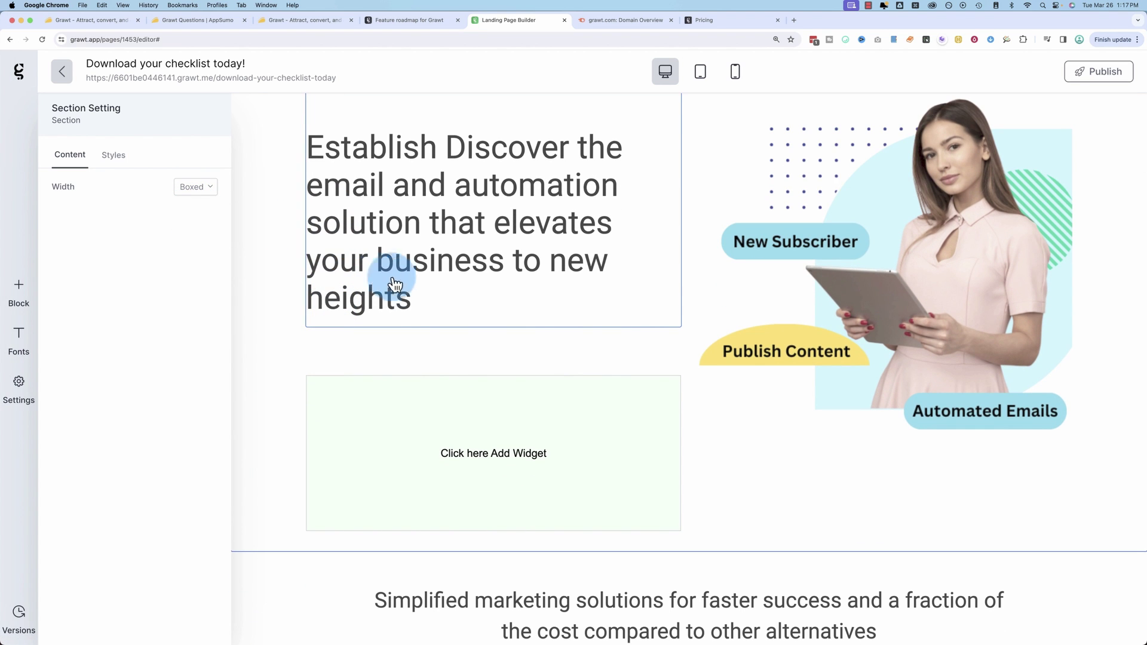
scroll(405, 297, "down", 1)
left_click(114, 156)
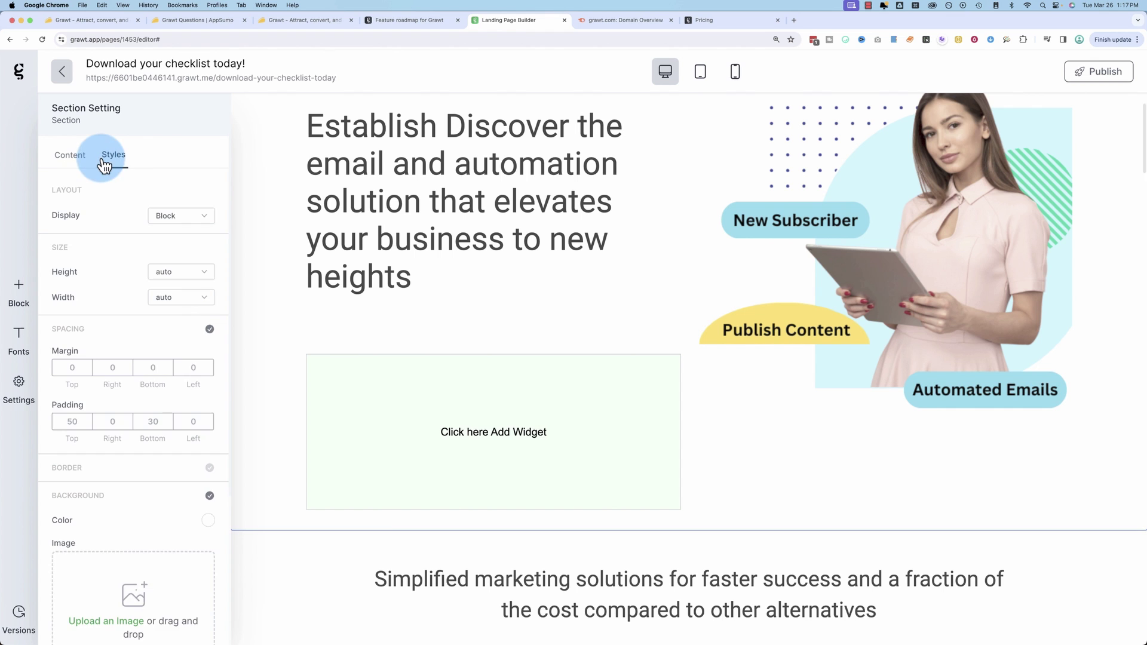
scroll(105, 355, "down", 5)
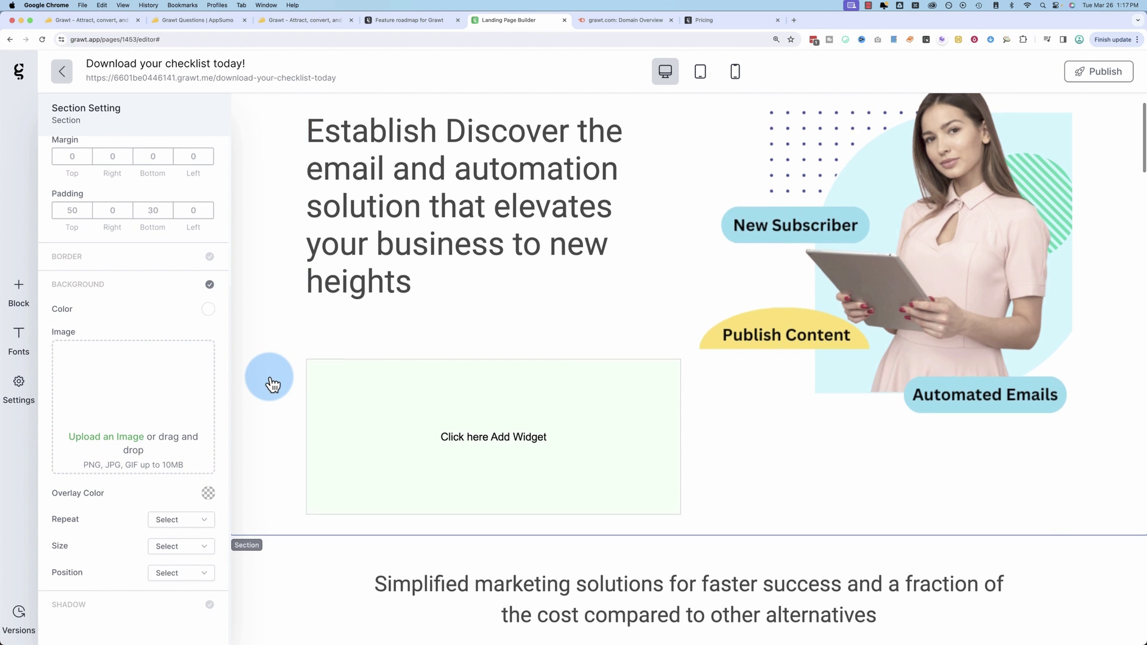
scroll(273, 384, "down", 5)
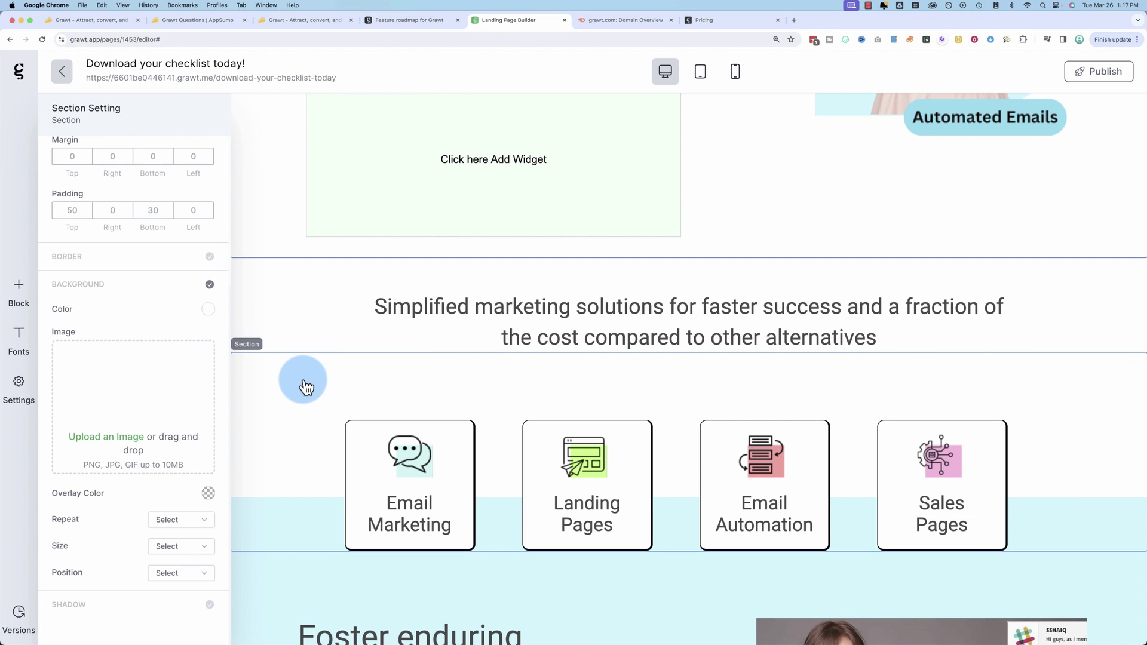
Examine the template's remaining sections, including the style settings of the feature cards section, and return to the page's beginning
scroll(302, 384, "down", 2)
scroll(306, 387, "down", 1)
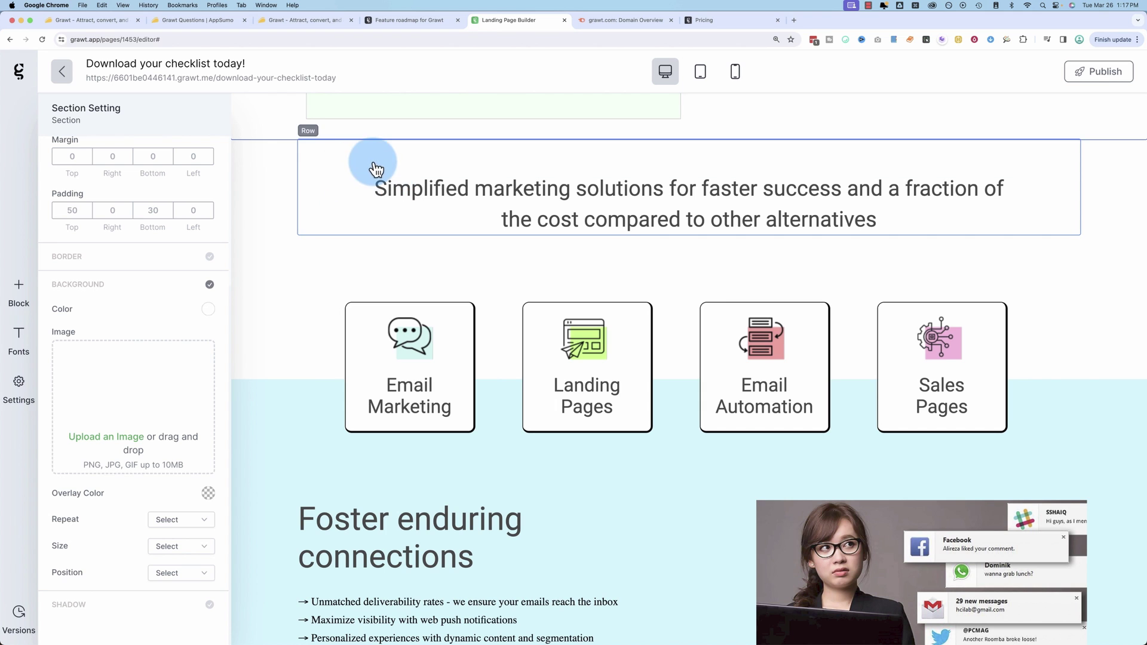
left_click(317, 304)
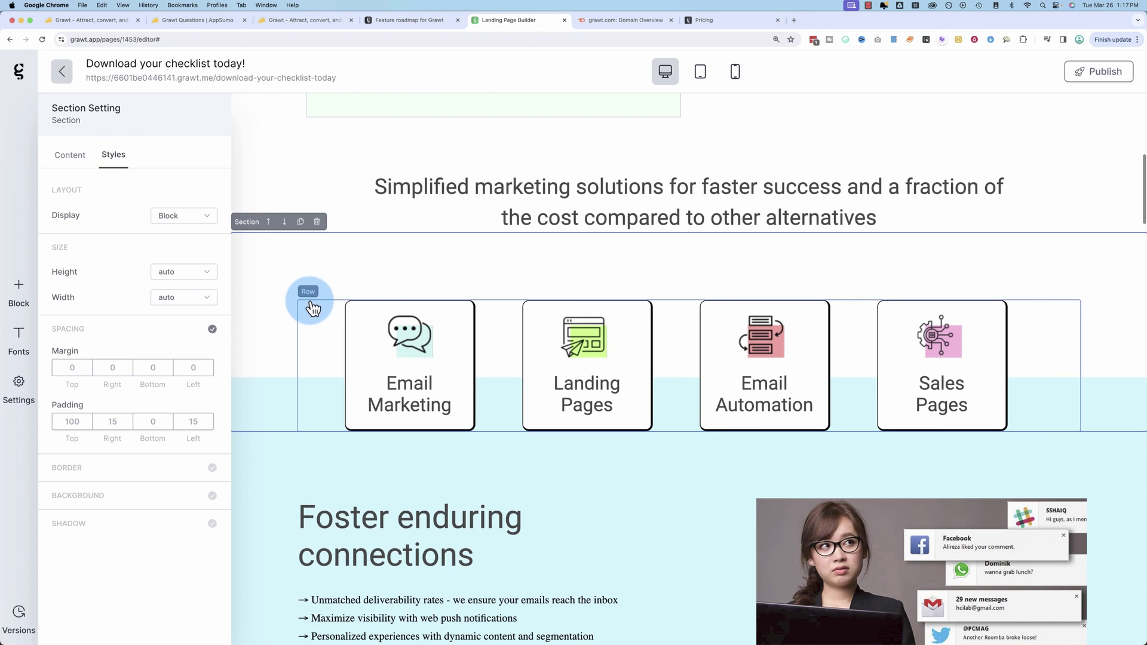
scroll(504, 441, "down", 10)
scroll(502, 454, "down", 5)
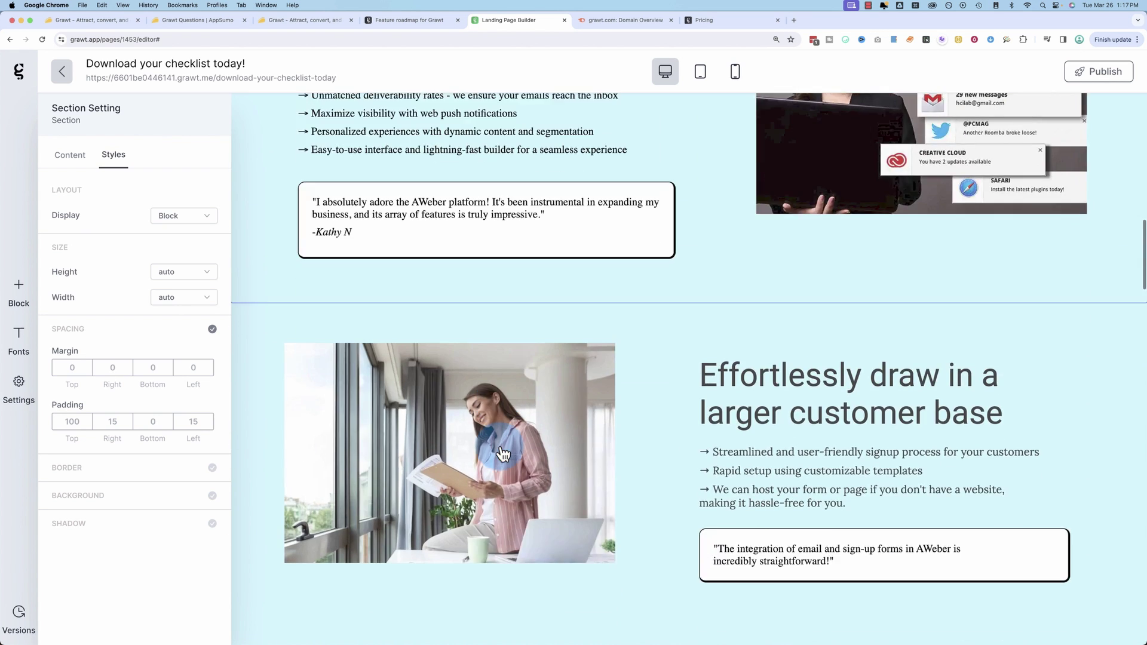
scroll(770, 334, "down", 4)
scroll(581, 435, "down", 1)
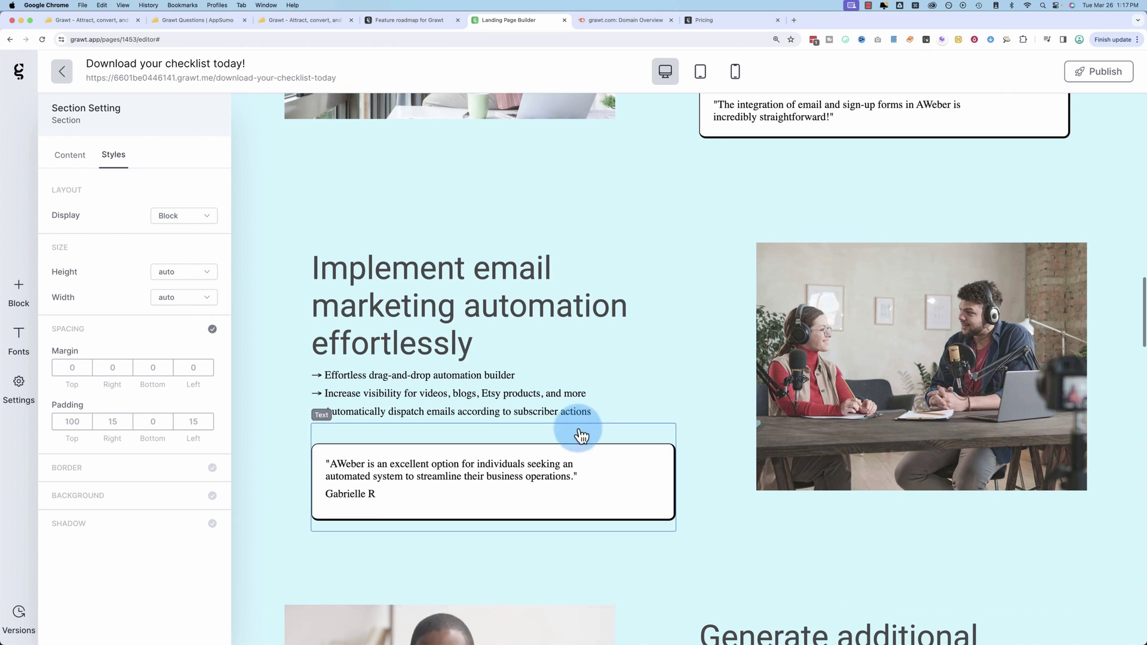
scroll(612, 428, "down", 3)
scroll(615, 435, "down", 13)
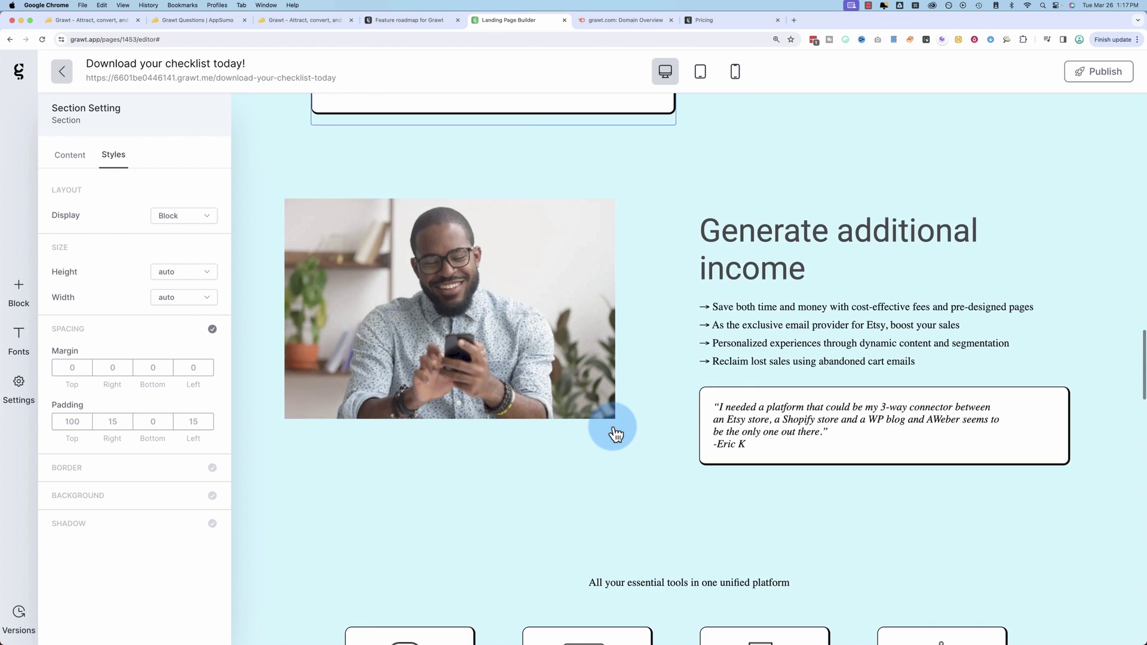
scroll(615, 434, "down", 11)
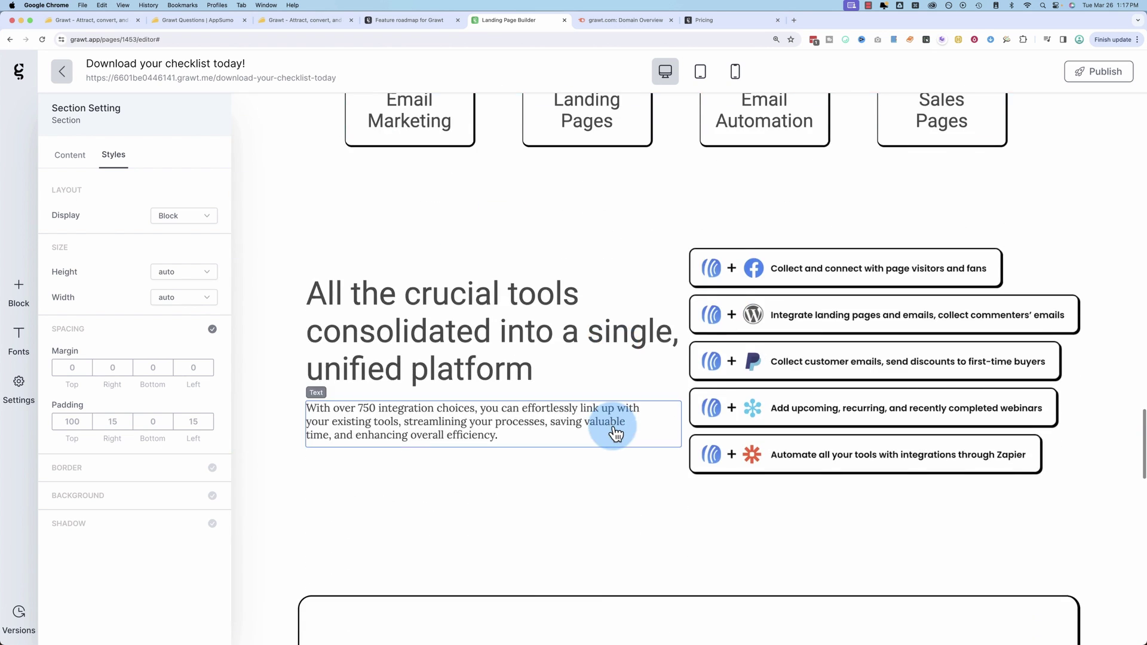
scroll(613, 429, "up", 9)
scroll(612, 427, "up", 20)
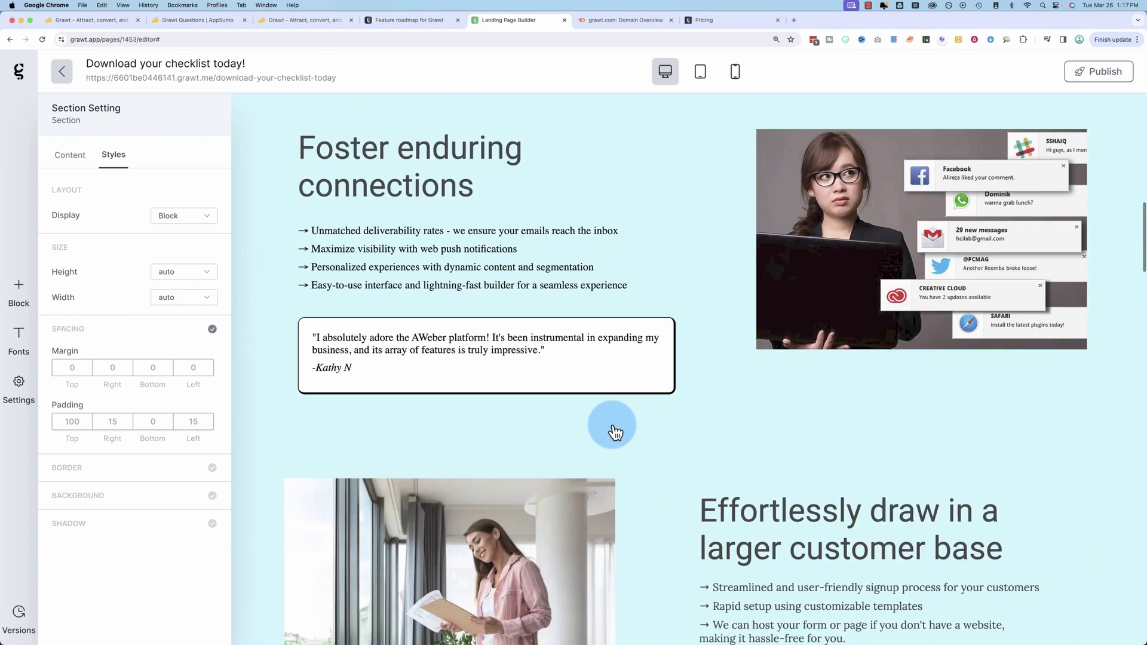
Review the available elements and blocks, and add an Icon element directly below the main heading
left_click(17, 289)
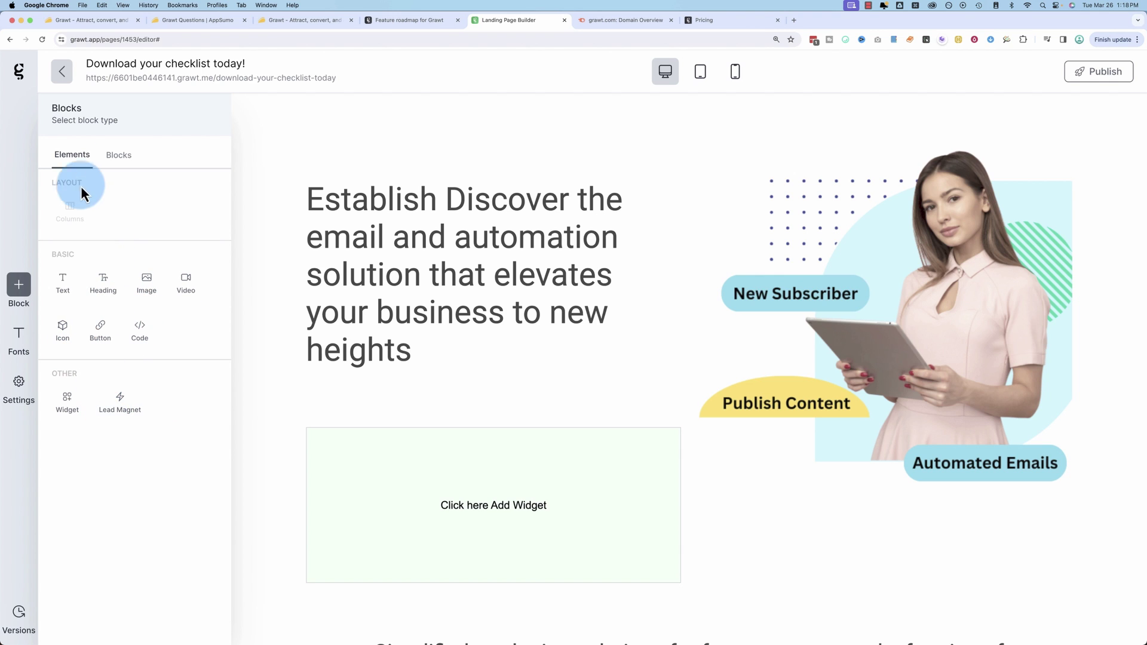
left_click(111, 168)
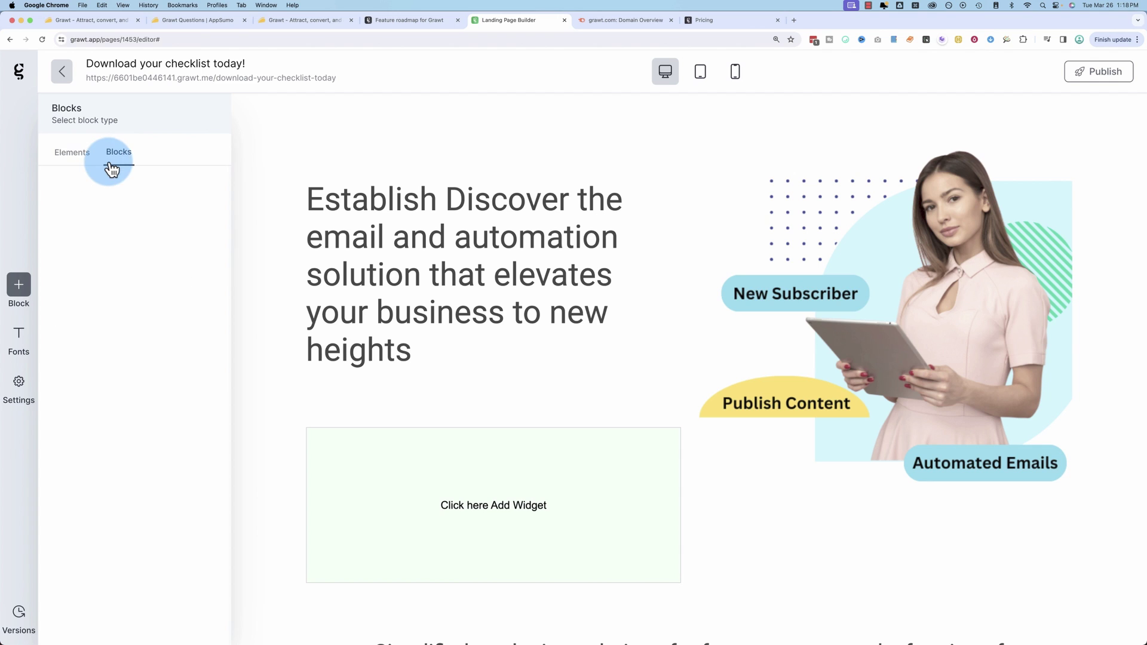
left_click(75, 165)
left_click(119, 155)
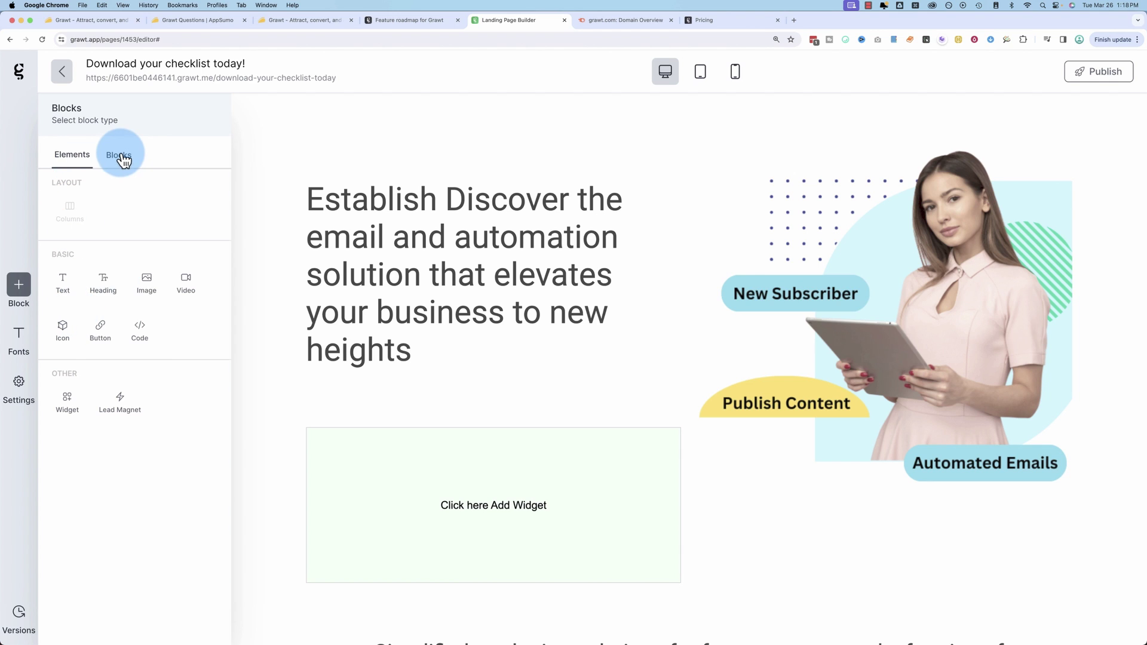
left_click(71, 156)
left_click_drag(66, 330, 481, 384)
Change the new icon below the main heading from a star to a snow cloud
left_click(317, 389)
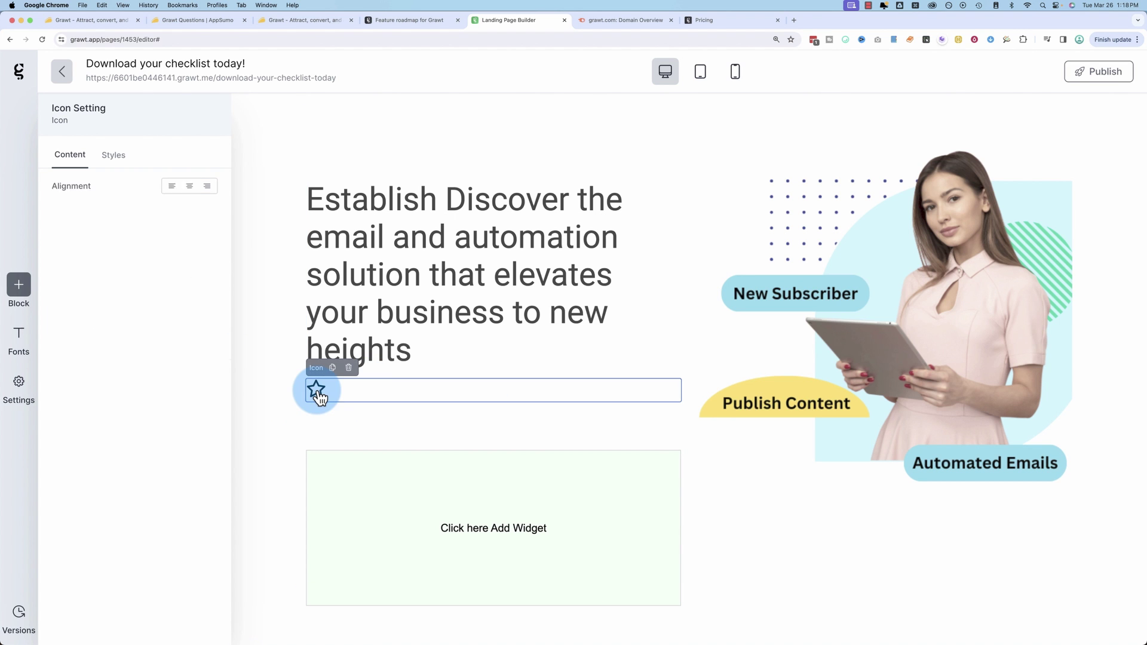
left_click(207, 192)
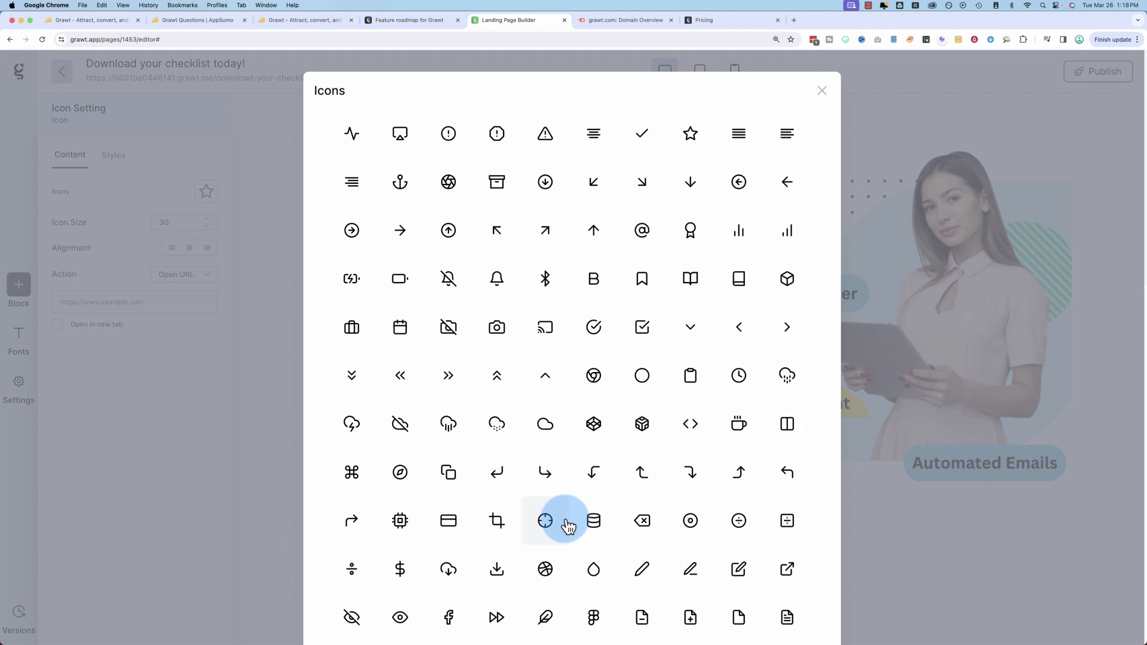
left_click(499, 438)
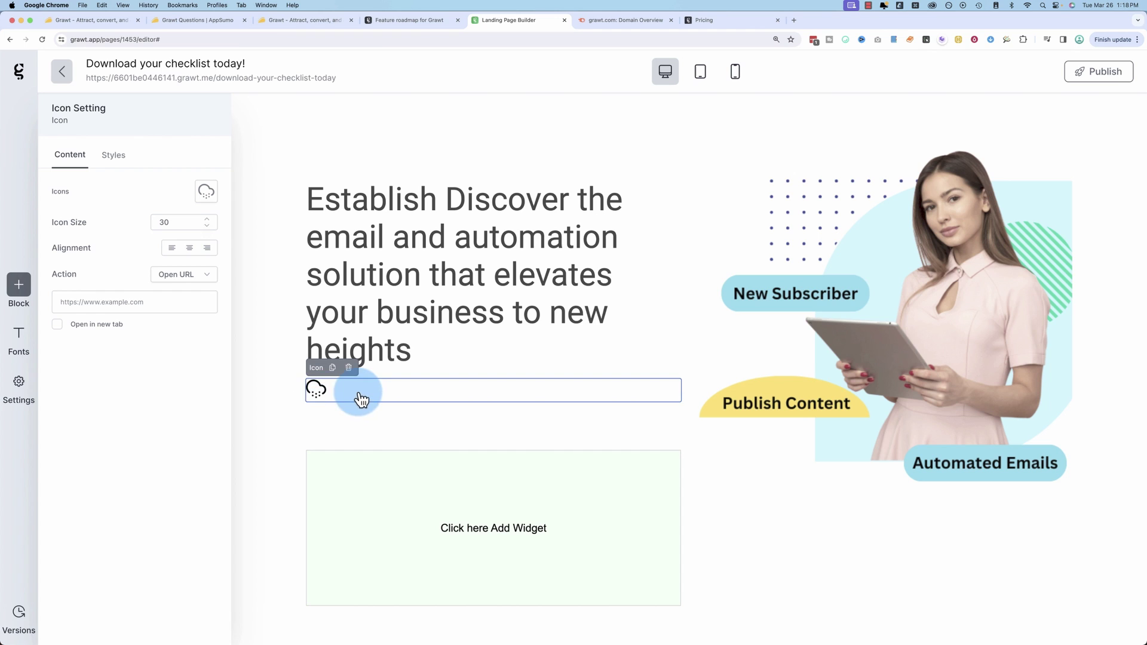
left_click(287, 404)
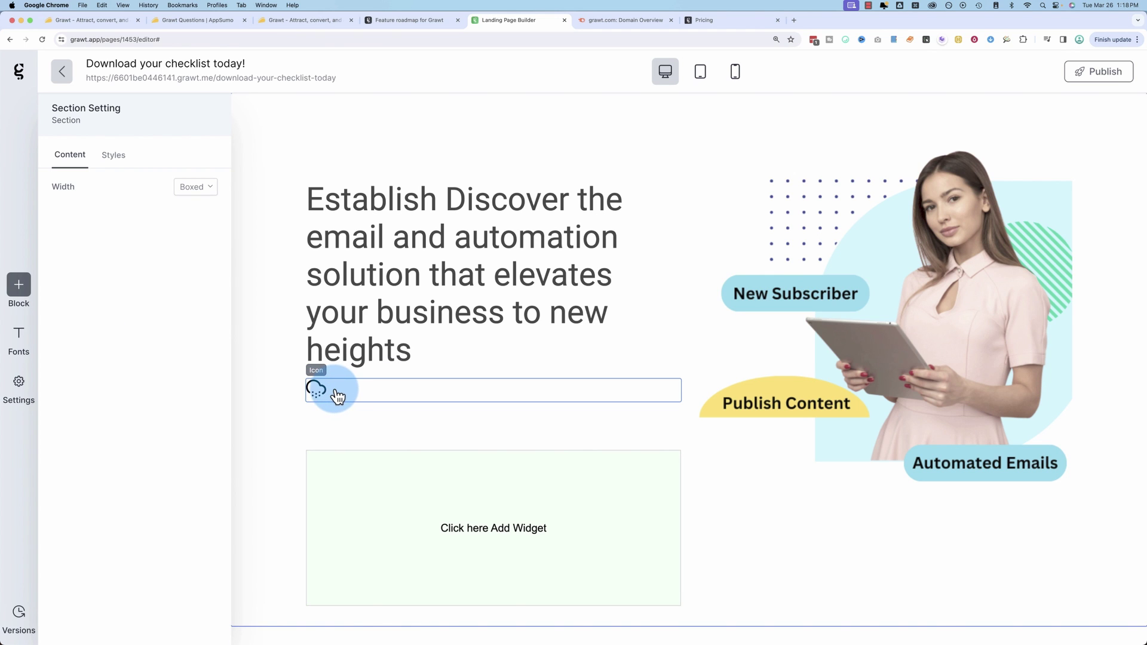
Examine the page-wide typography settings for Heading 1 and Heading 2
left_click(24, 289)
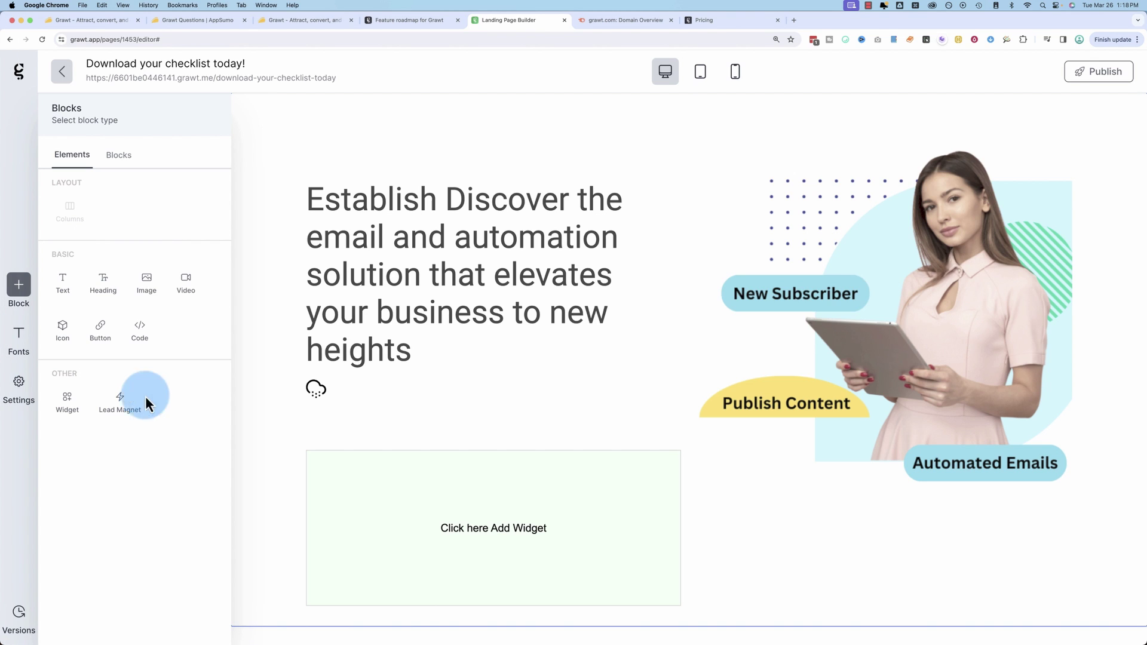
left_click(19, 336)
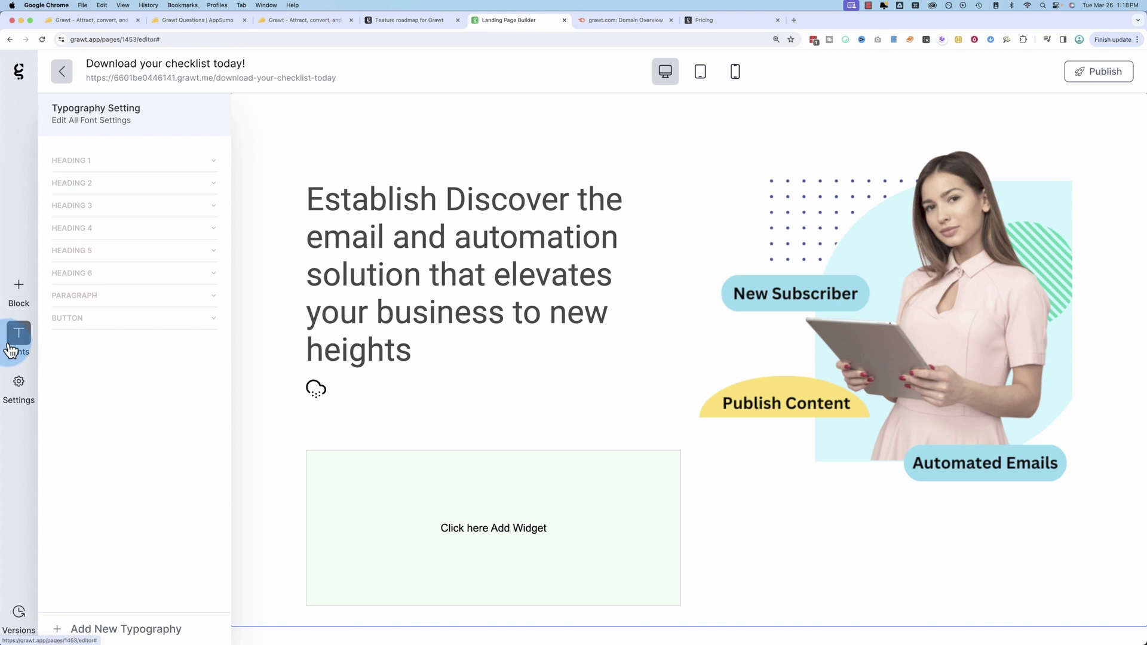
left_click(197, 165)
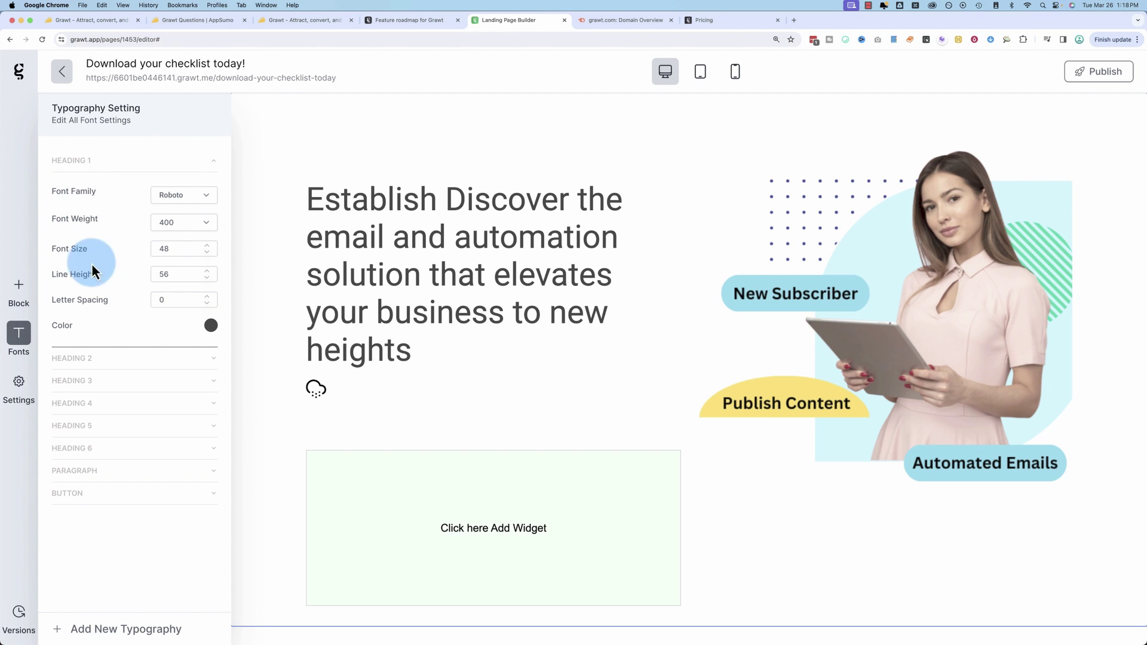
left_click(93, 361)
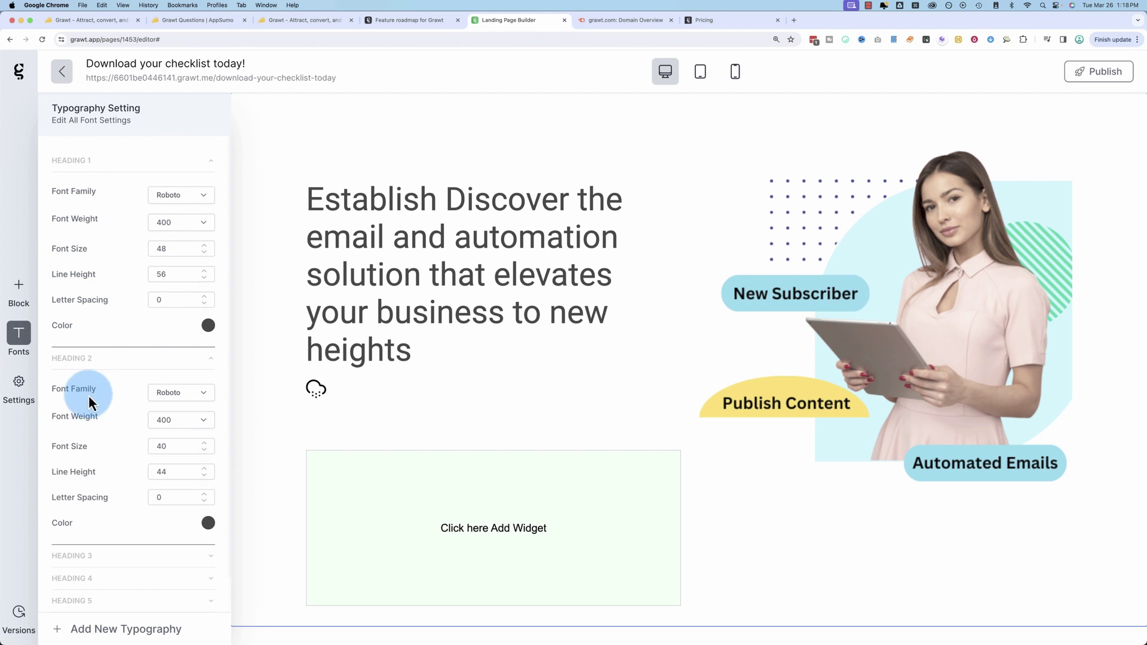
left_click(84, 361)
left_click(71, 160)
Examine the page settings for the title, Open Graph tags, and custom head and body code
left_click(24, 391)
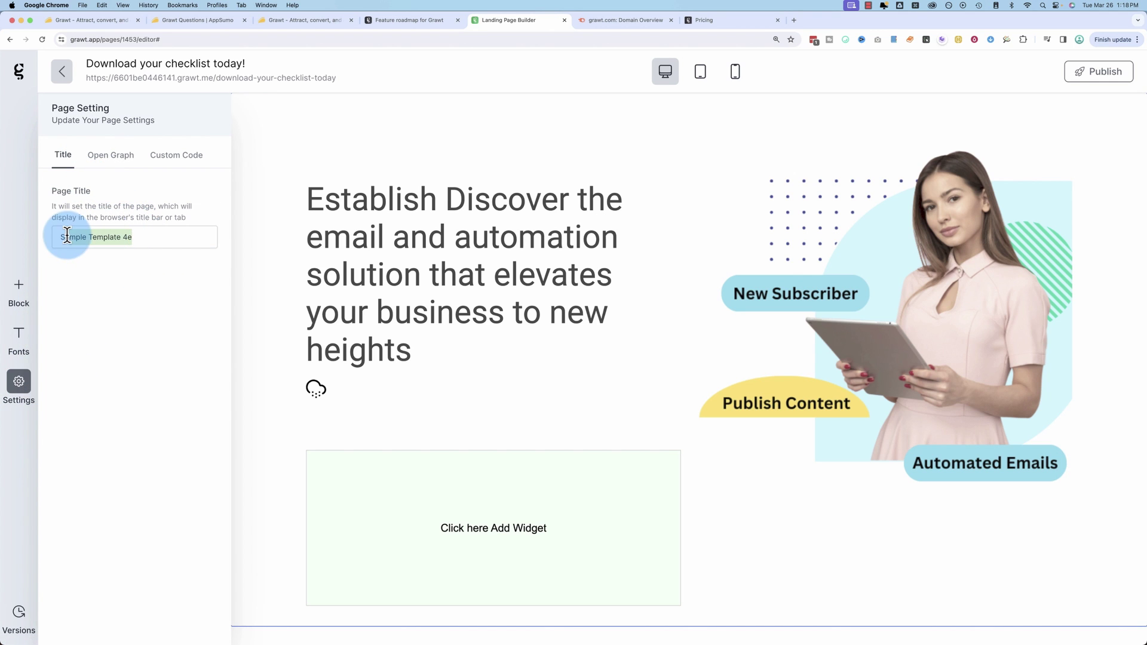
left_click(104, 155)
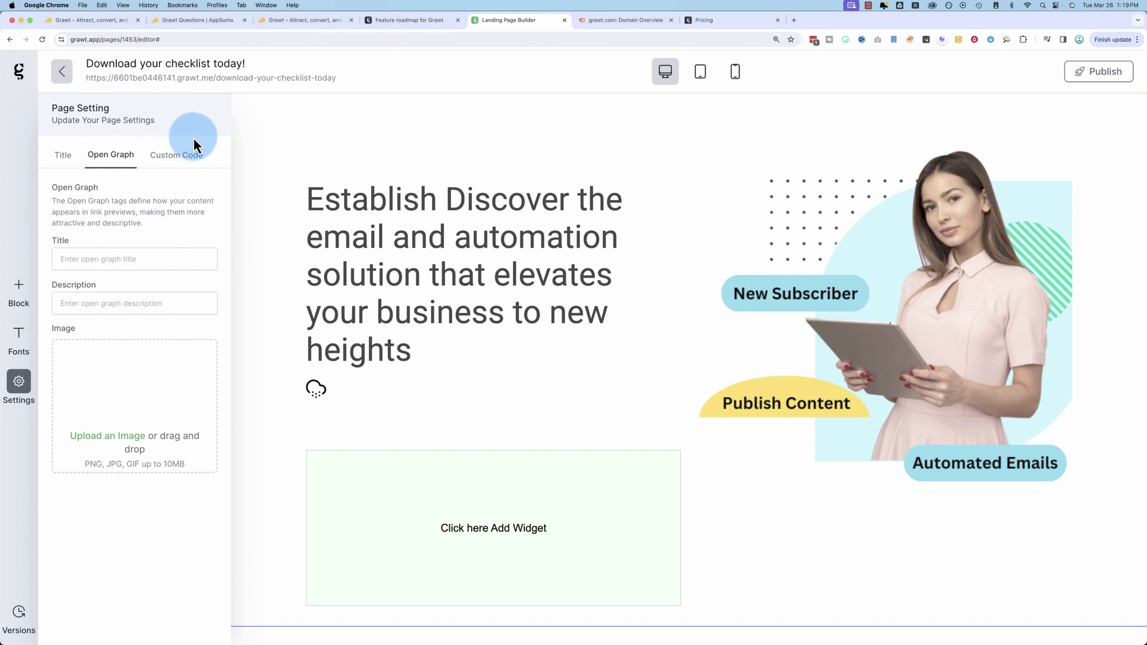
left_click(193, 156)
left_click(102, 227)
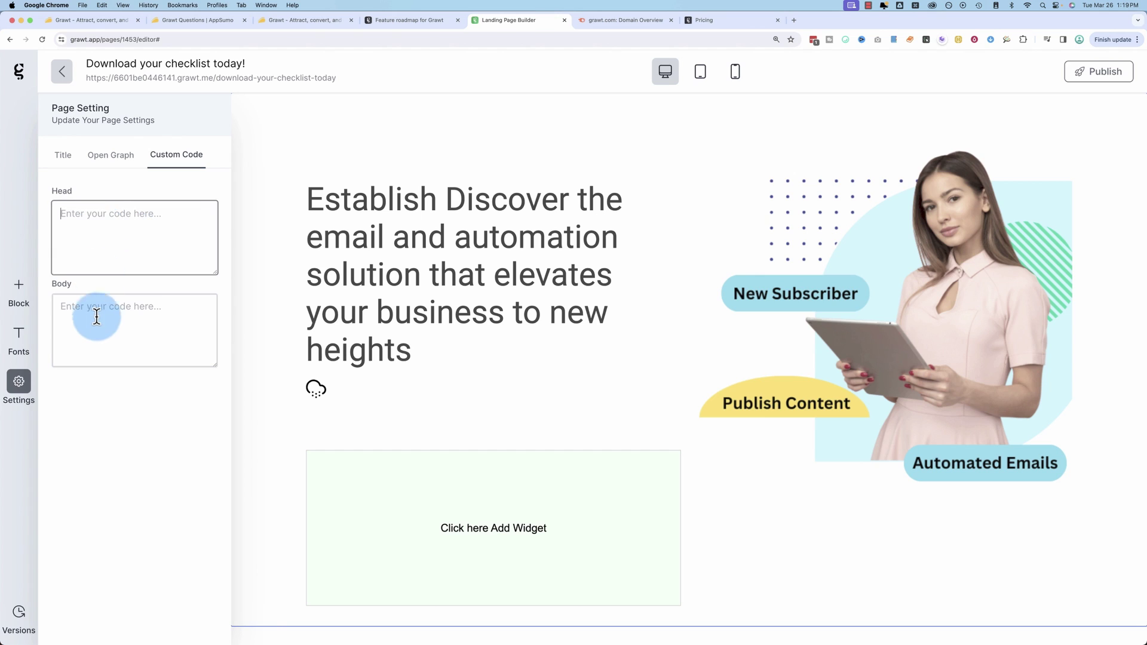
left_click(96, 321)
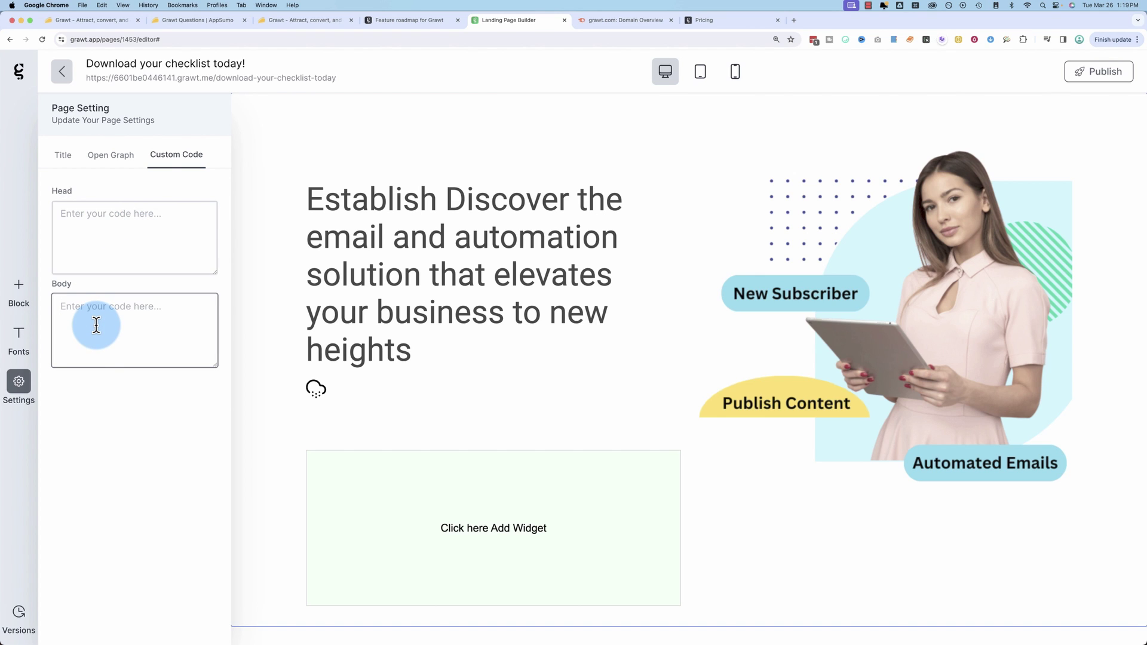
Publish the checklist download landing page
left_click(1104, 77)
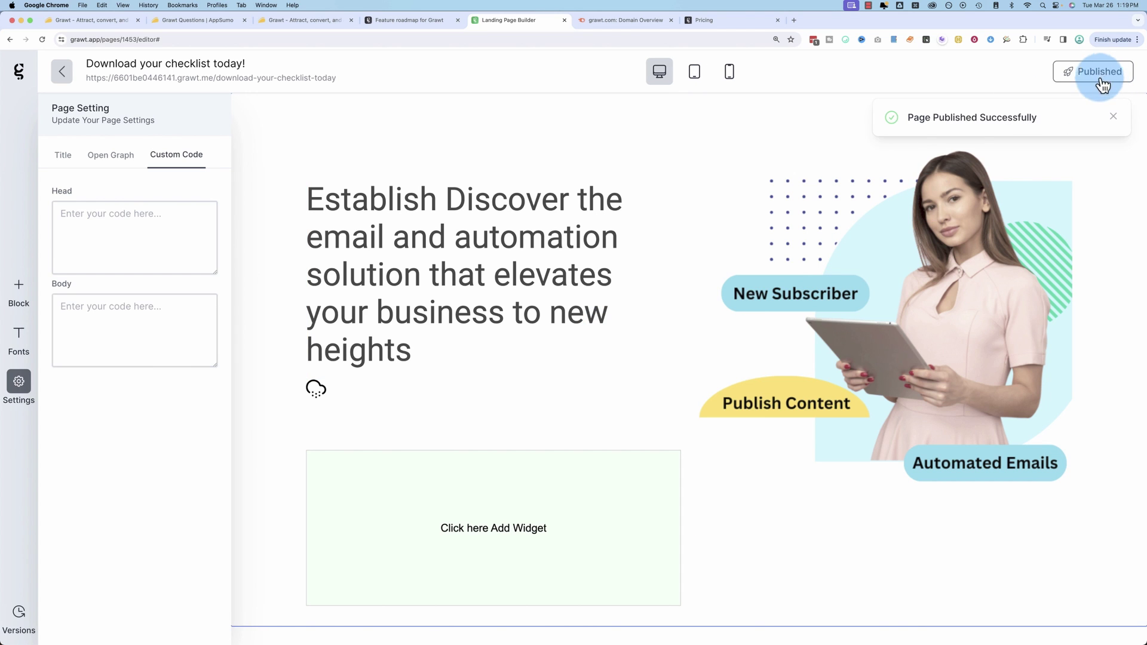
Examine the page in the tablet and mobile previews, including the gap between the widget placeholder and the image, and return to desktop view
left_click(696, 77)
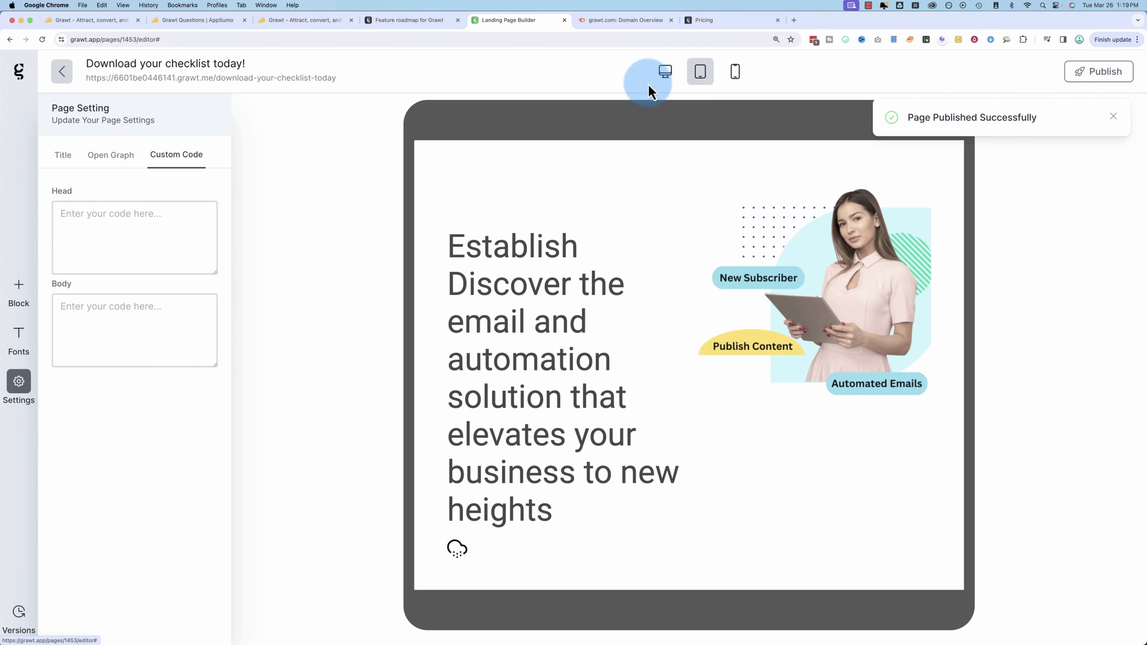
left_click(736, 78)
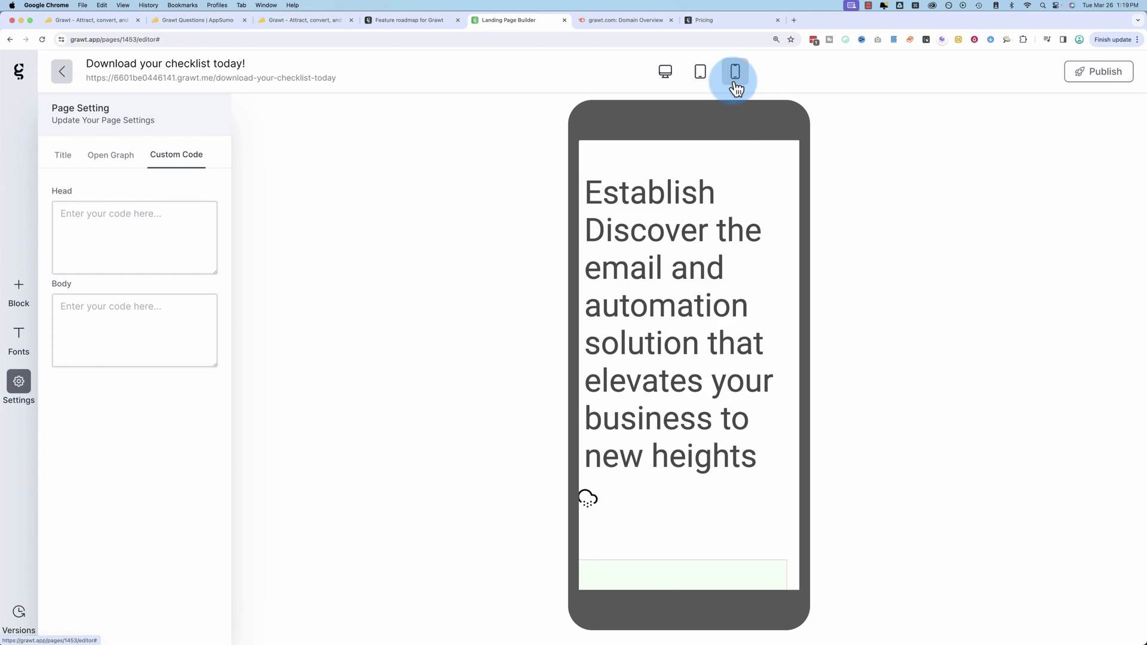
scroll(688, 310, "down", 10)
scroll(688, 310, "up", 4)
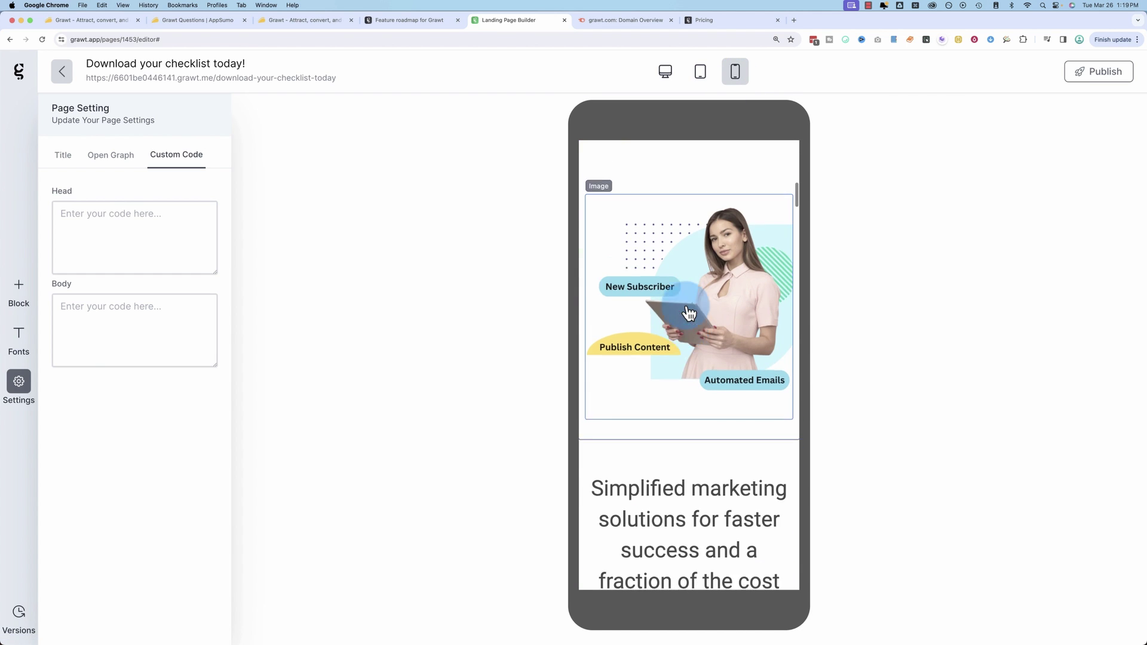
left_click(688, 312)
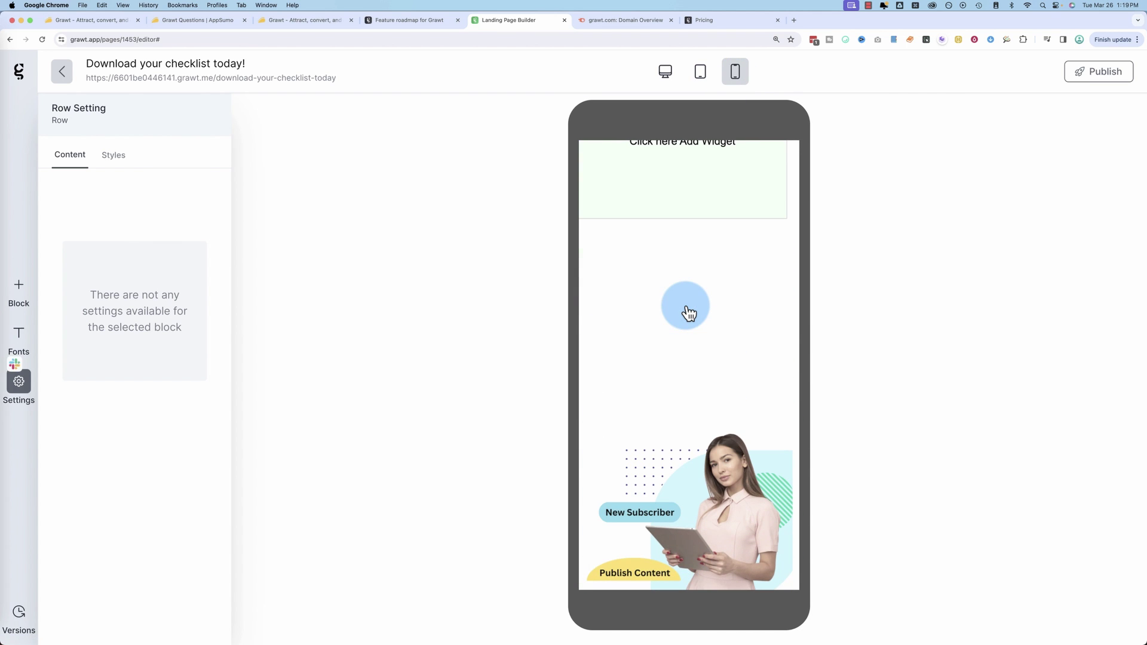
left_click(674, 203)
left_click(693, 399)
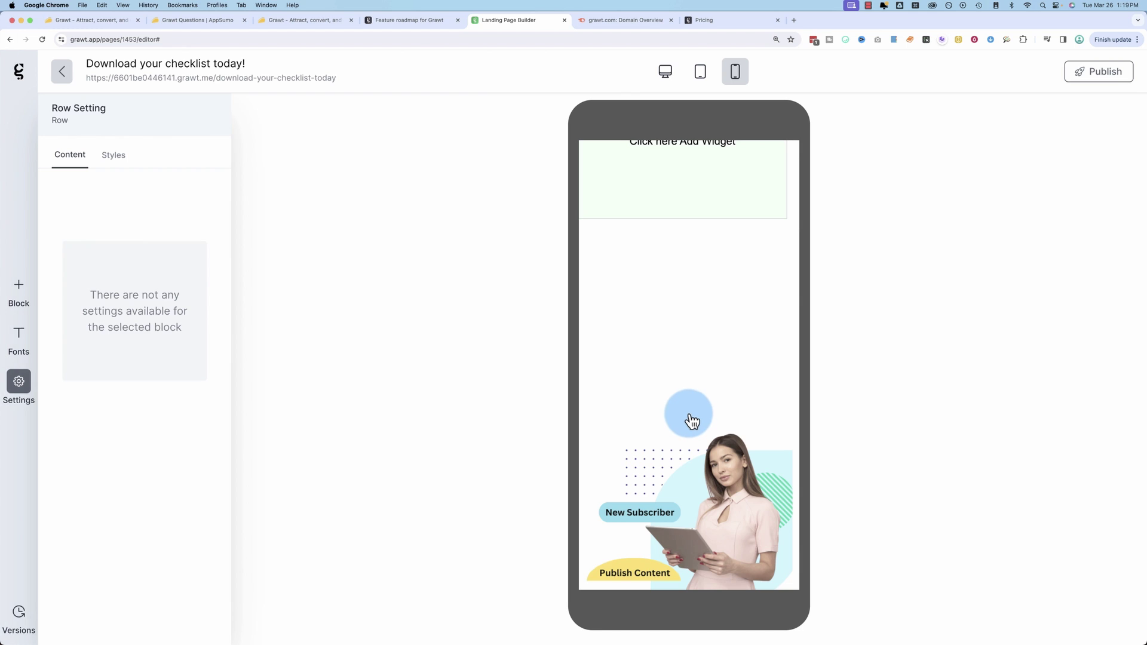
left_click(691, 471)
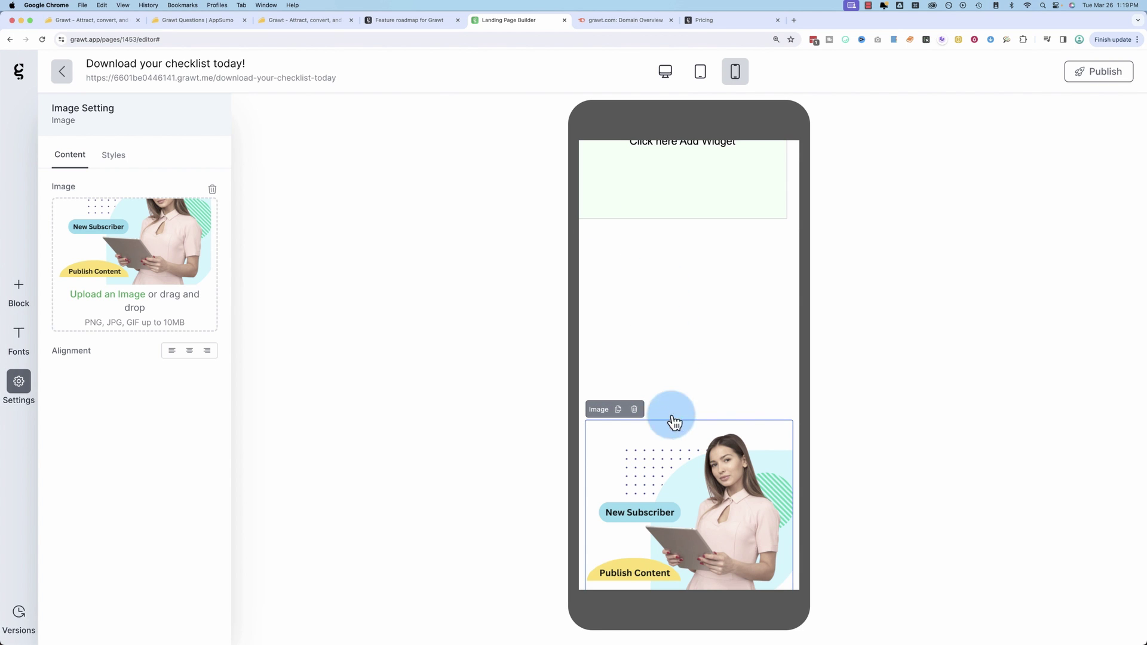
scroll(702, 401, "up", 6)
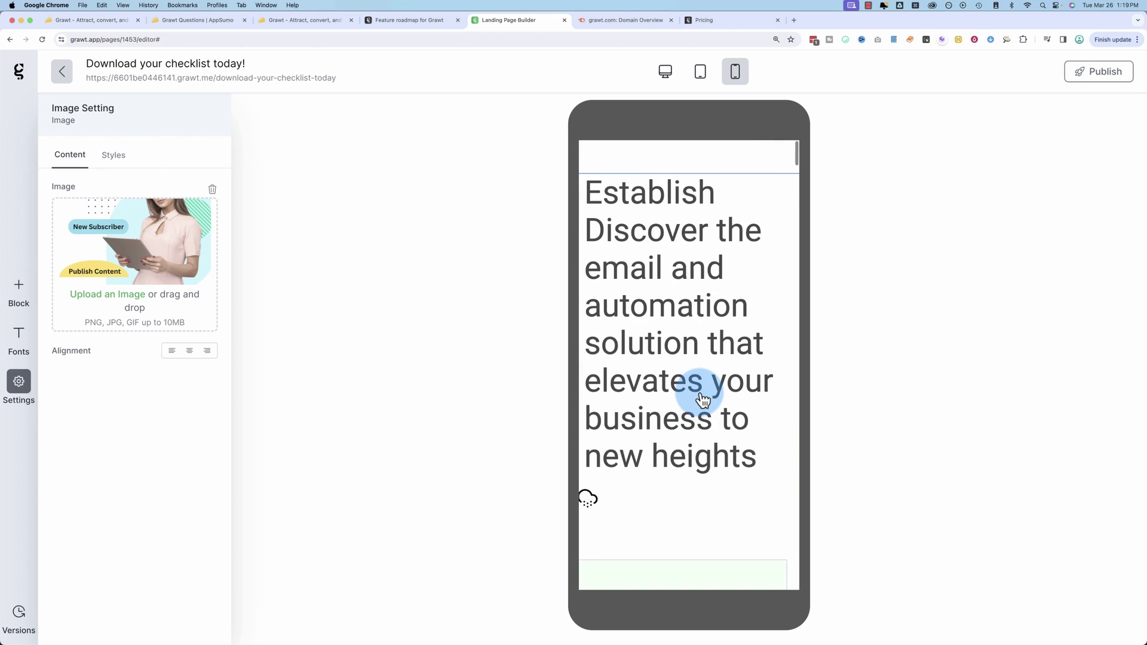
scroll(702, 401, "down", 8)
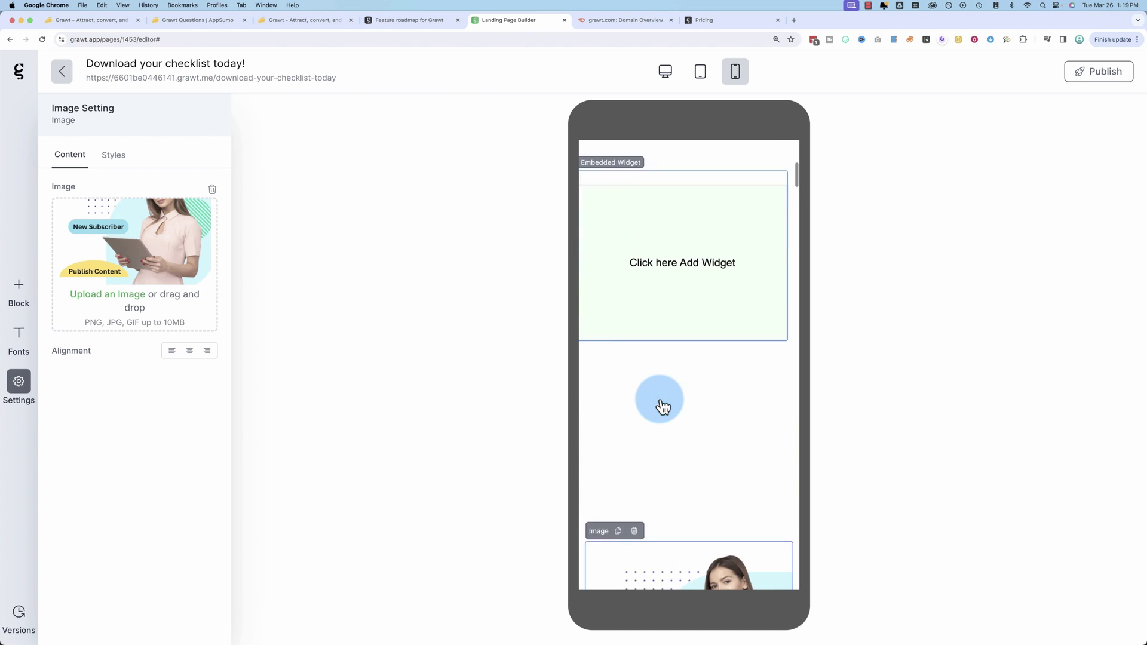
left_click(658, 369)
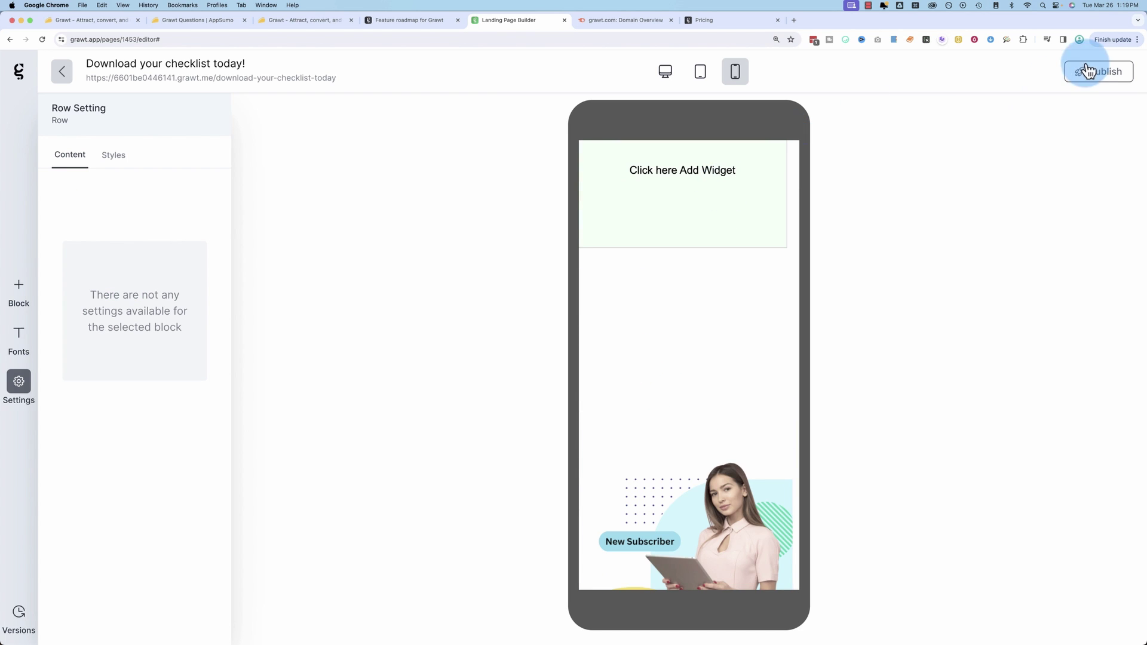
left_click(665, 72)
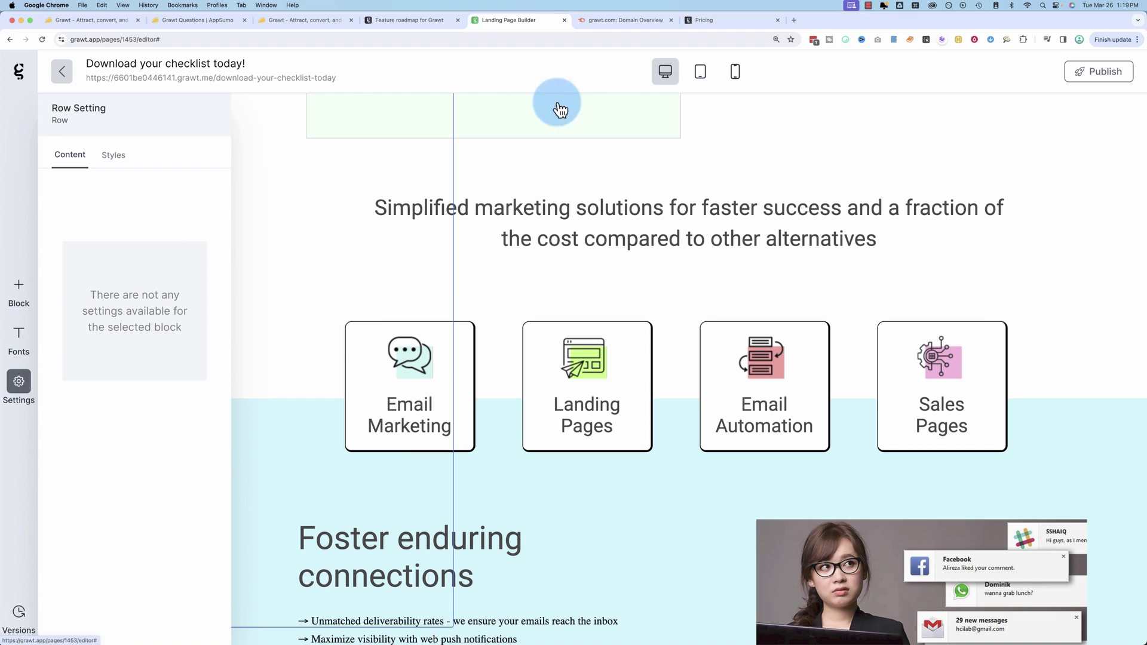
Return to the pages list and start a new landing page named "Thank you!", continuing to the template choice
left_click(62, 74)
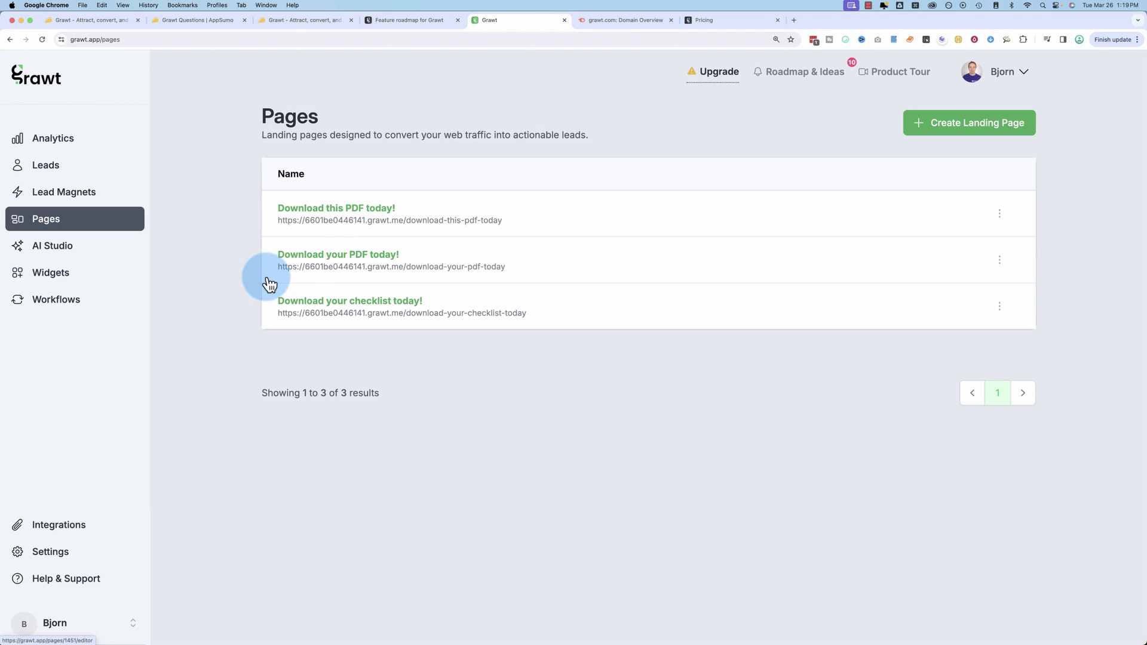
left_click_drag(455, 301, 385, 294)
left_click(956, 125)
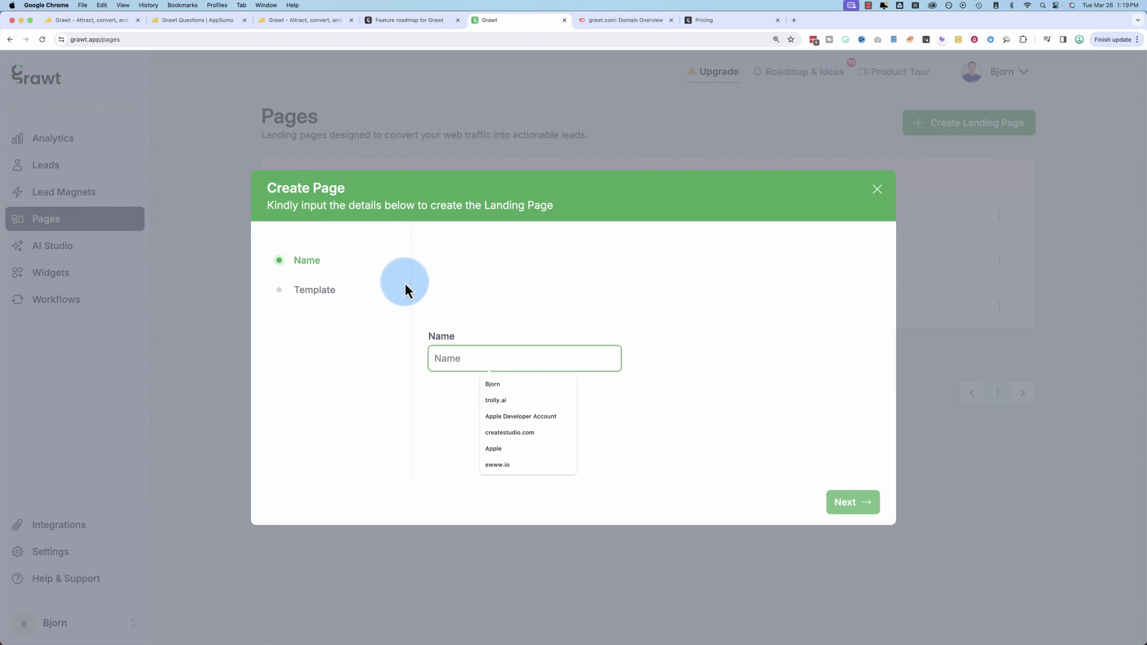
type("T")
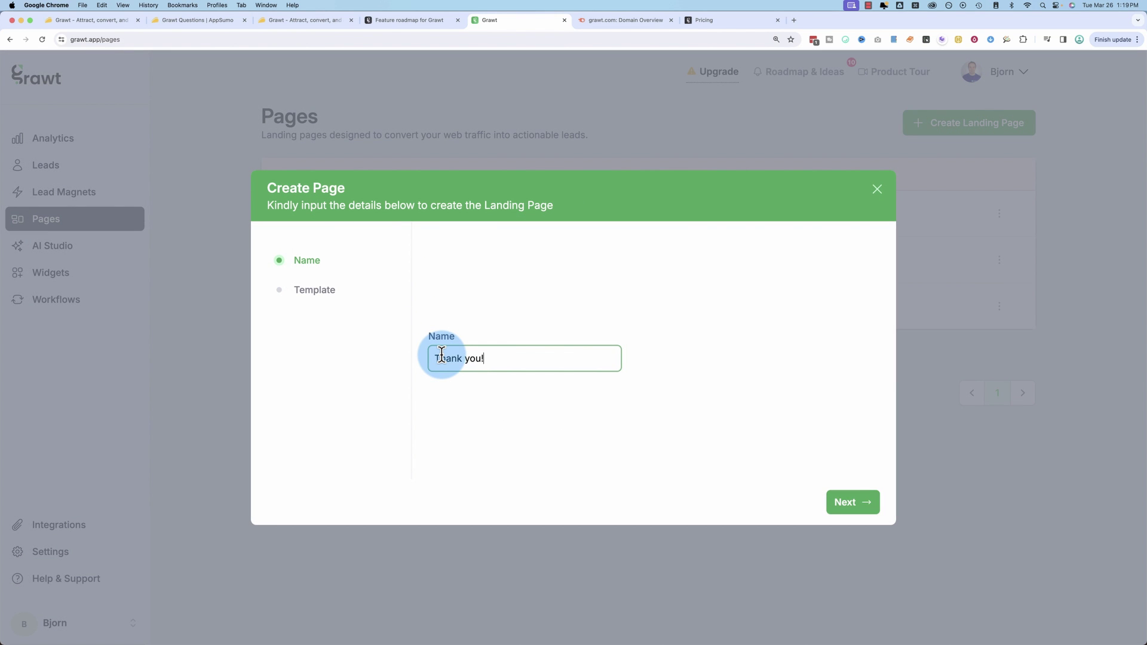
type("hank you!")
left_click(866, 502)
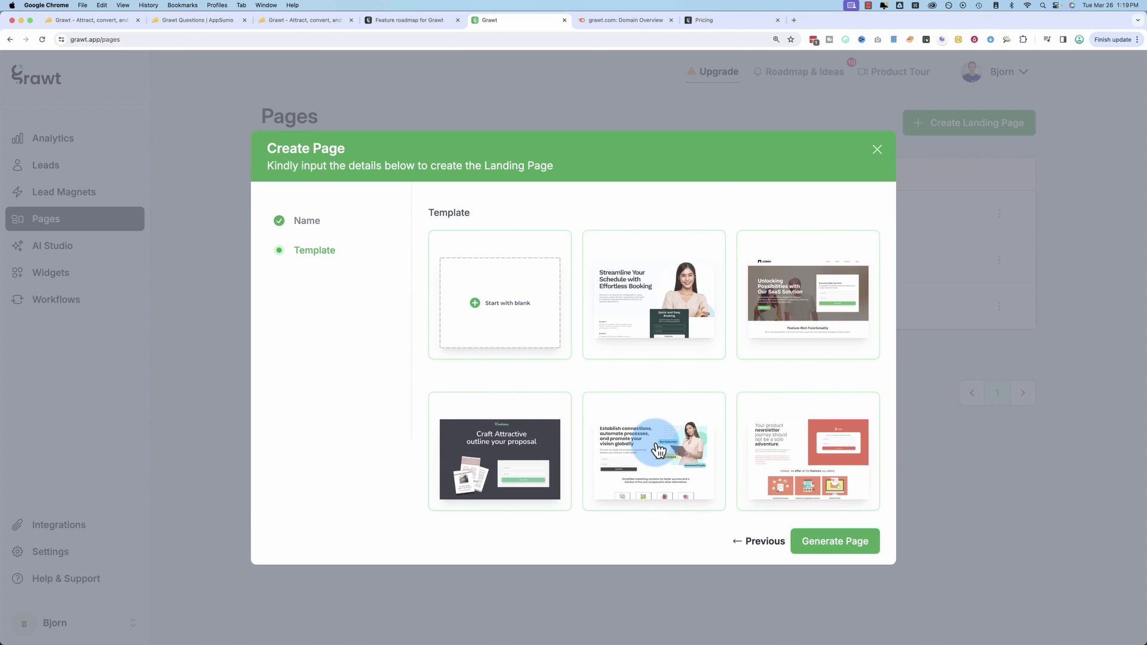
Generate the page from the "Thank you!" template showing the woman with a tablet, and look over the resulting page
scroll(659, 449, "down", 10)
scroll(659, 449, "up", 5)
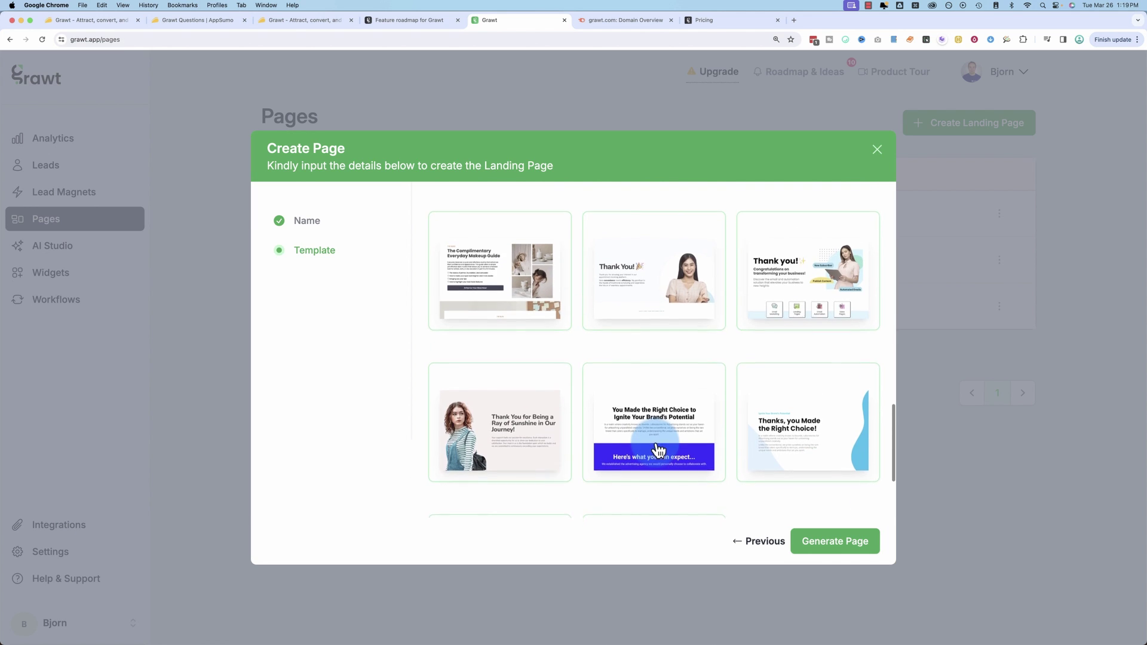
left_click(786, 287)
left_click(848, 544)
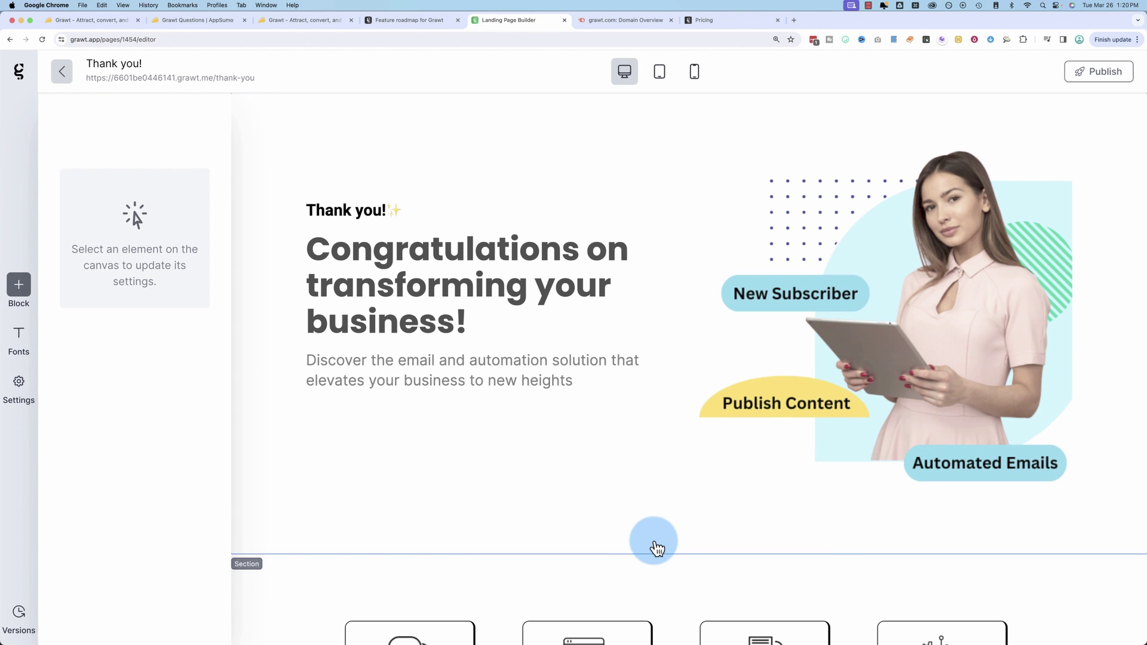
scroll(415, 520, "down", 5)
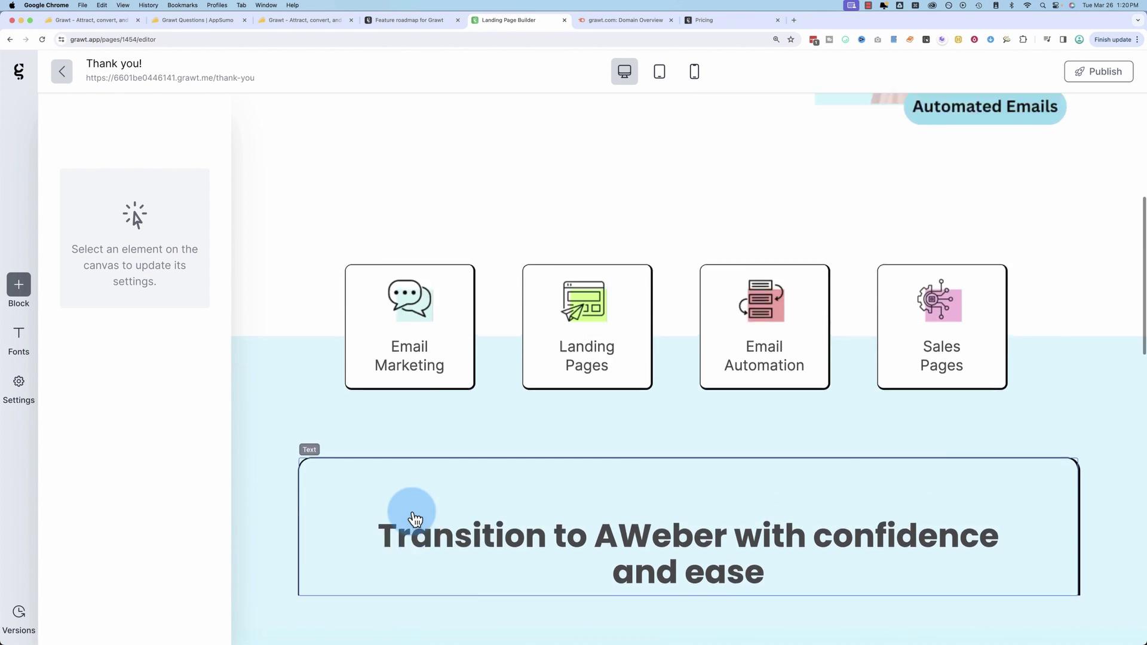
scroll(412, 513, "up", 6)
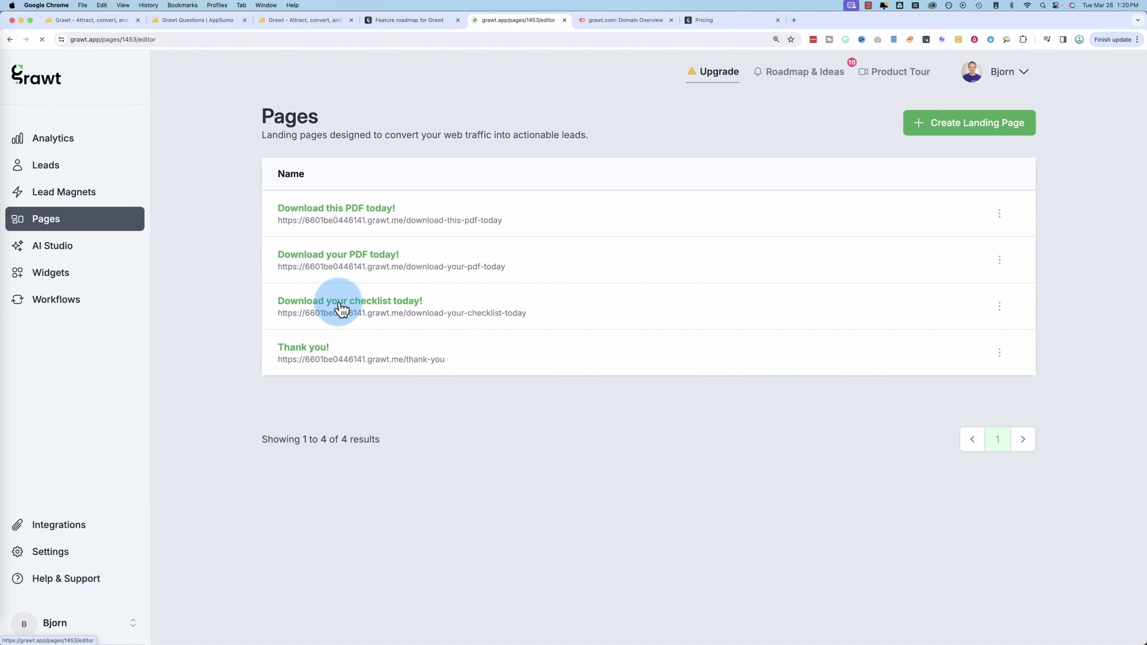
On the checklist download page, assign My First Widget to the embedded widget placeholder below the cloud icon
scroll(492, 477, "down", 2)
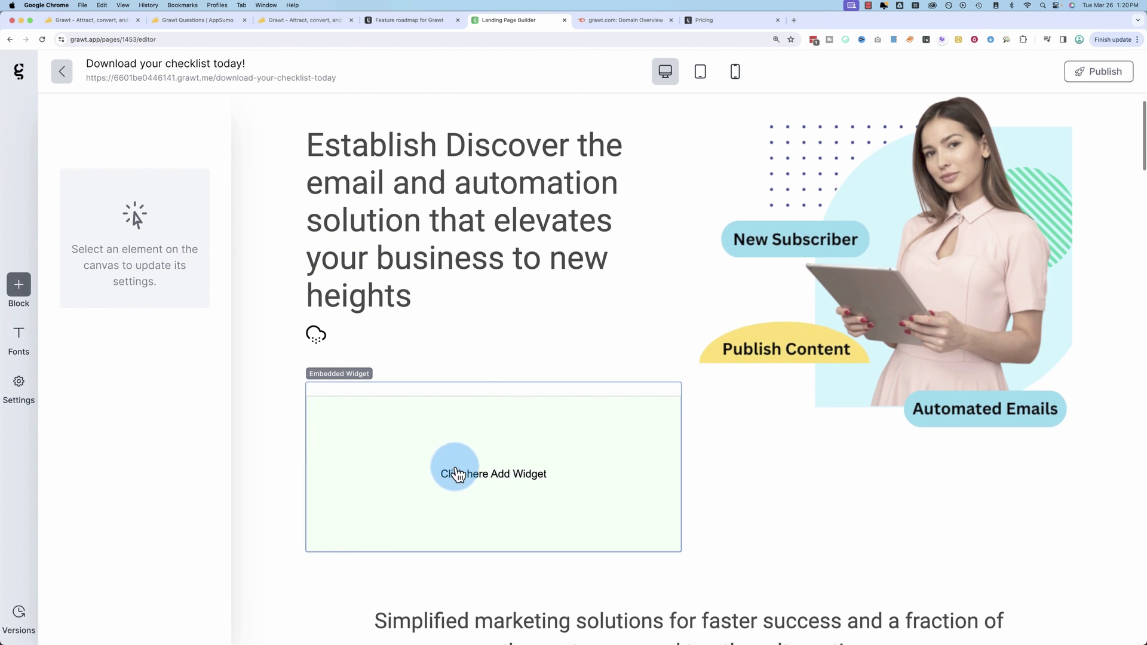
left_click(498, 478)
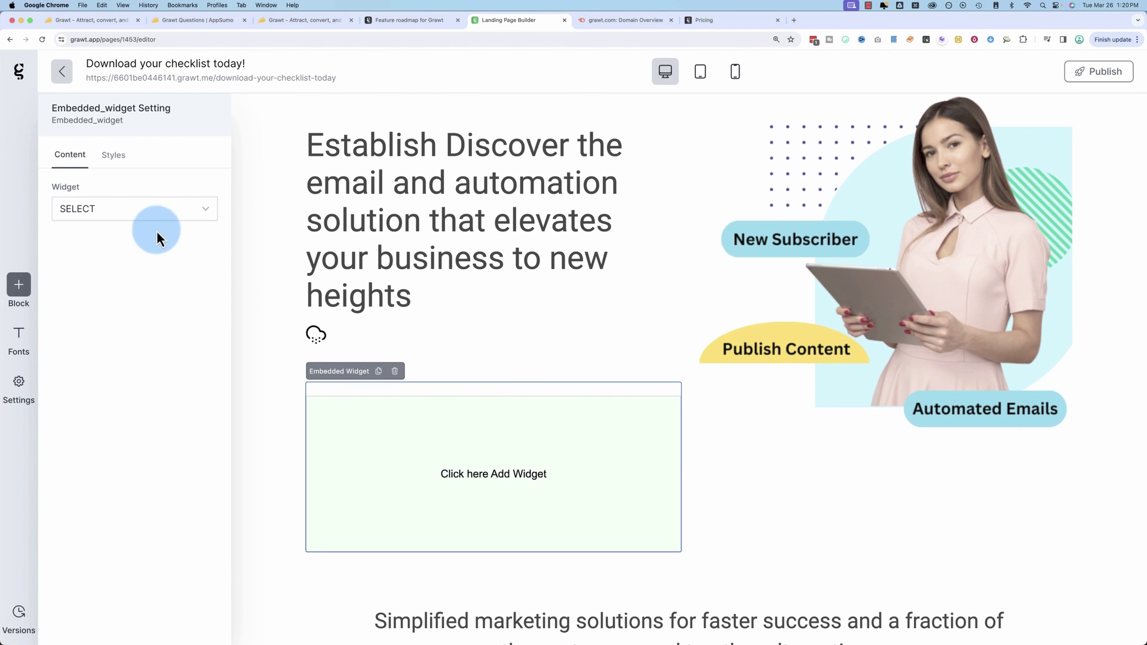
left_click(148, 217)
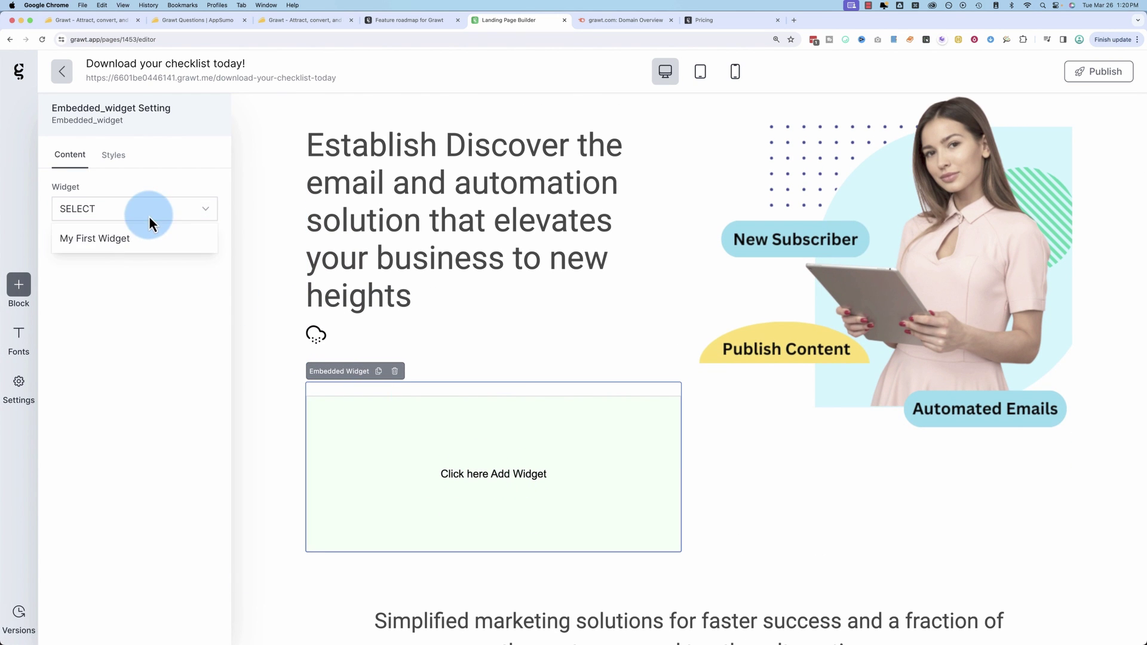
left_click(106, 238)
scroll(254, 346, "down", 4)
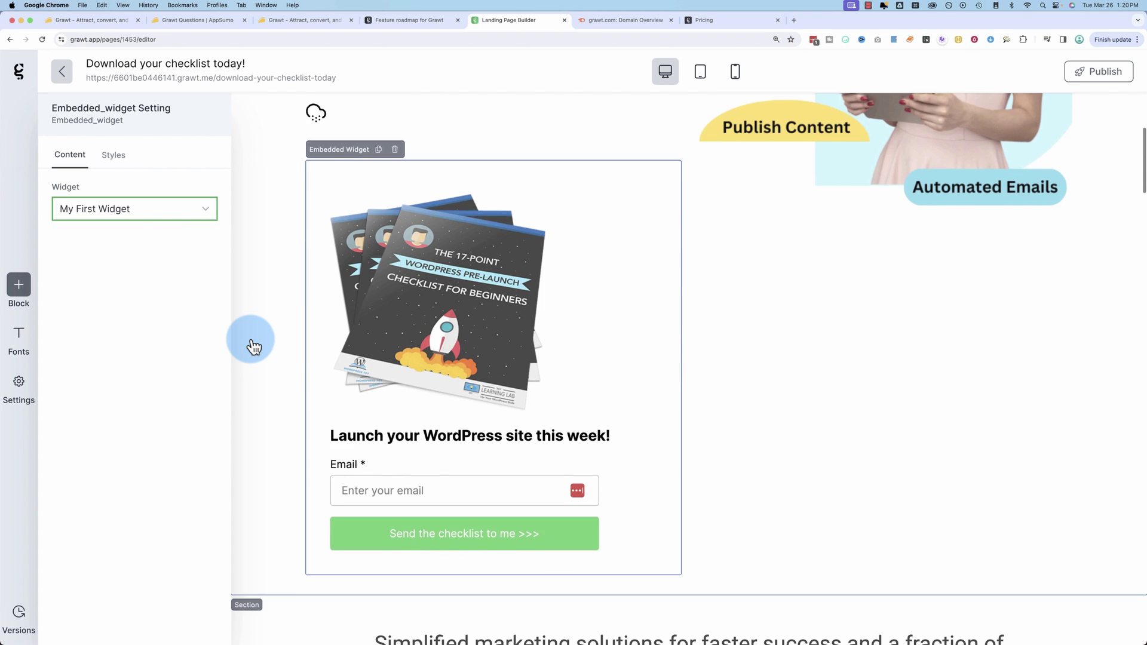
scroll(428, 352, "down", 1)
left_click(468, 288)
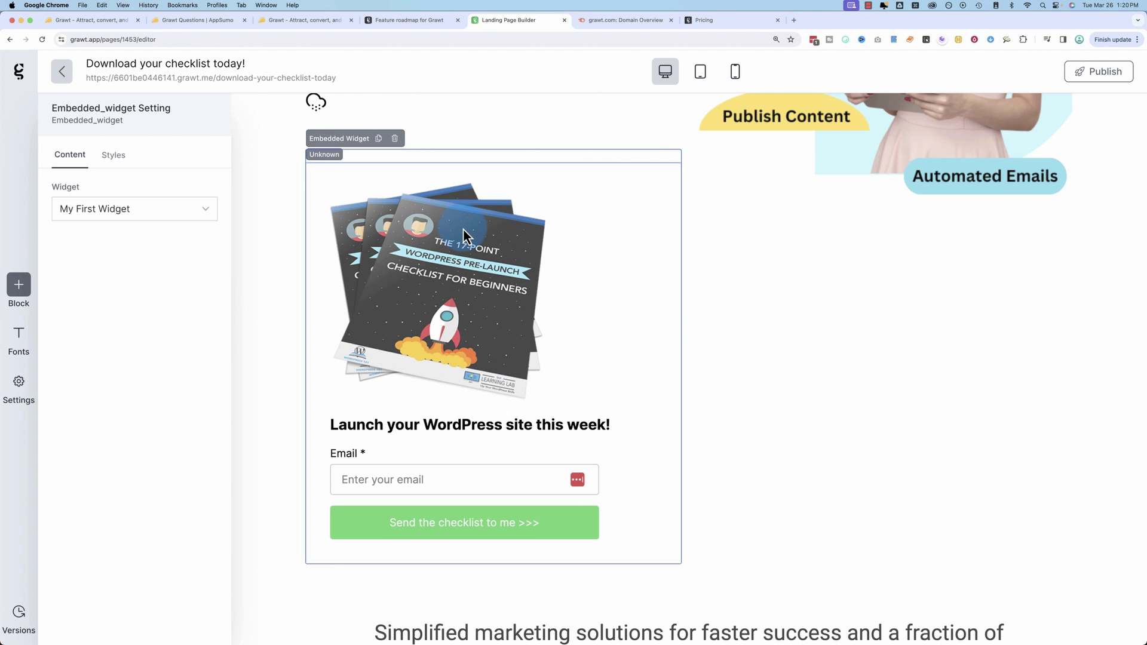
Delete the image of the woman holding a tablet beside the main heading
scroll(270, 317, "up", 3)
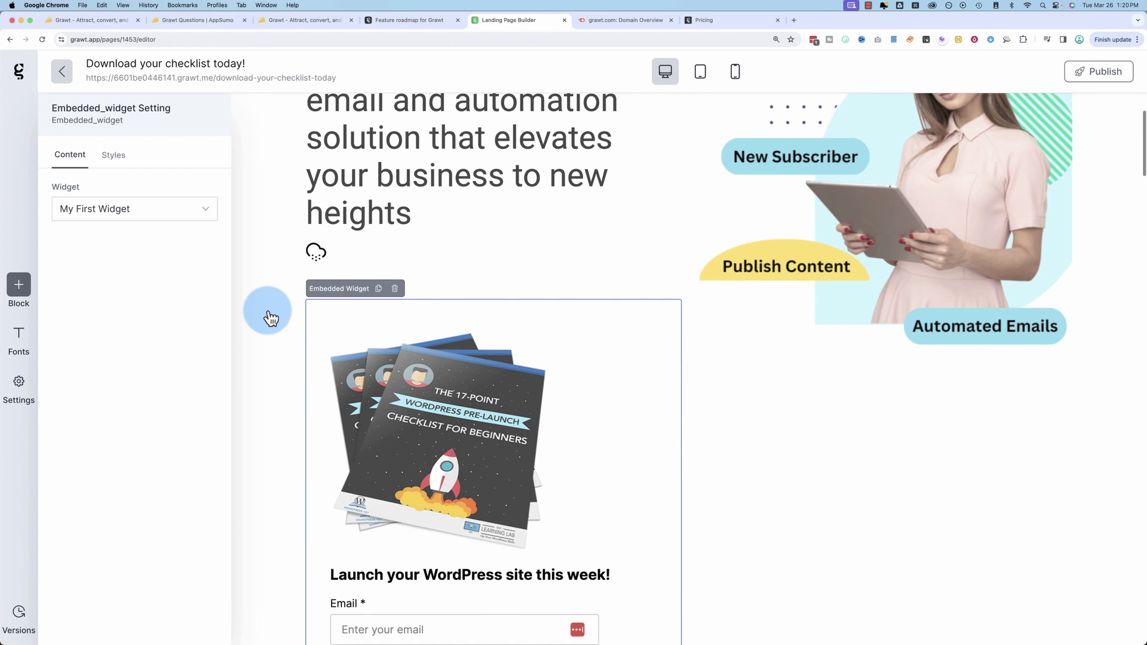
scroll(270, 316, "up", 3)
left_click(793, 161)
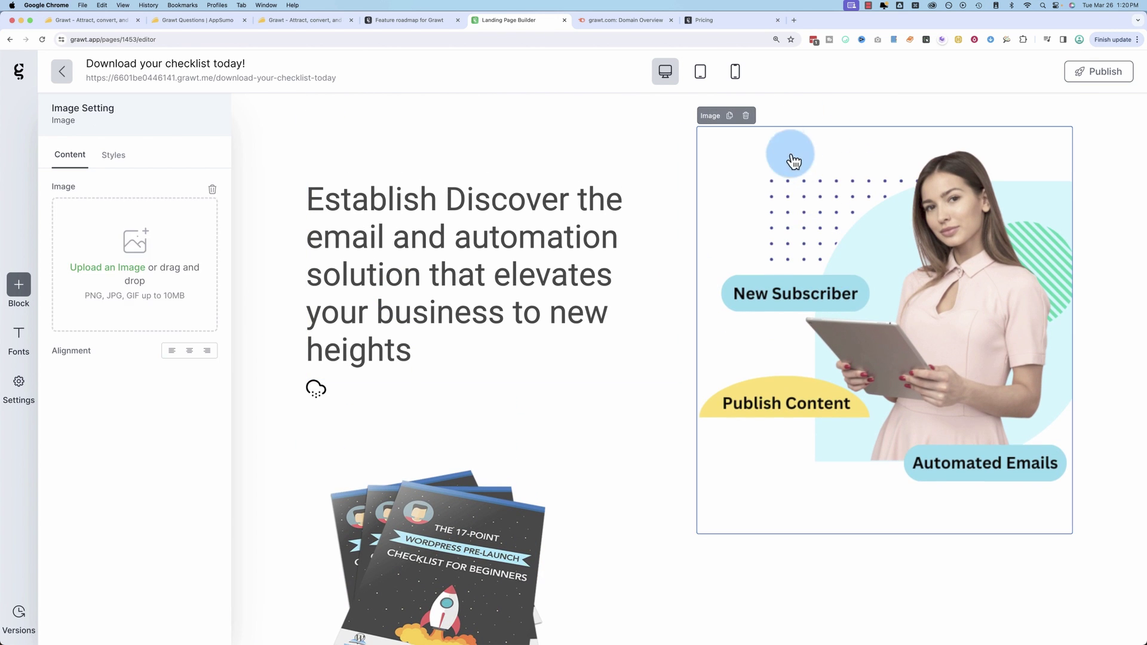
left_click(746, 115)
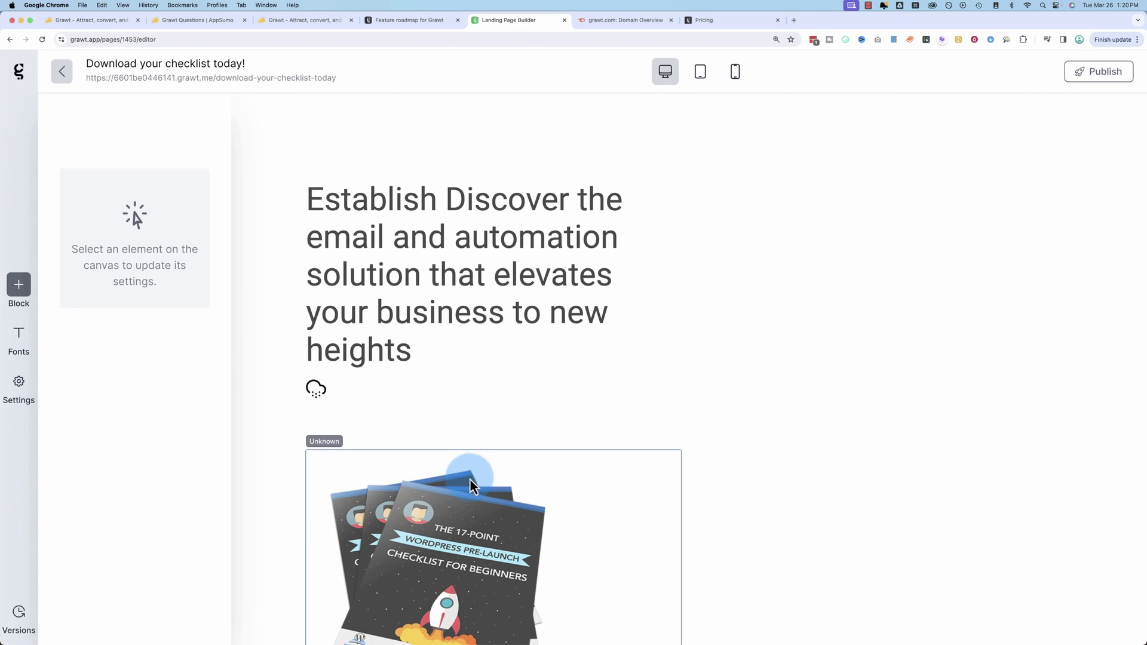
Try to move the embedded checklist signup widget away from its place below the cloud icon
left_click_drag(471, 486, 423, 440)
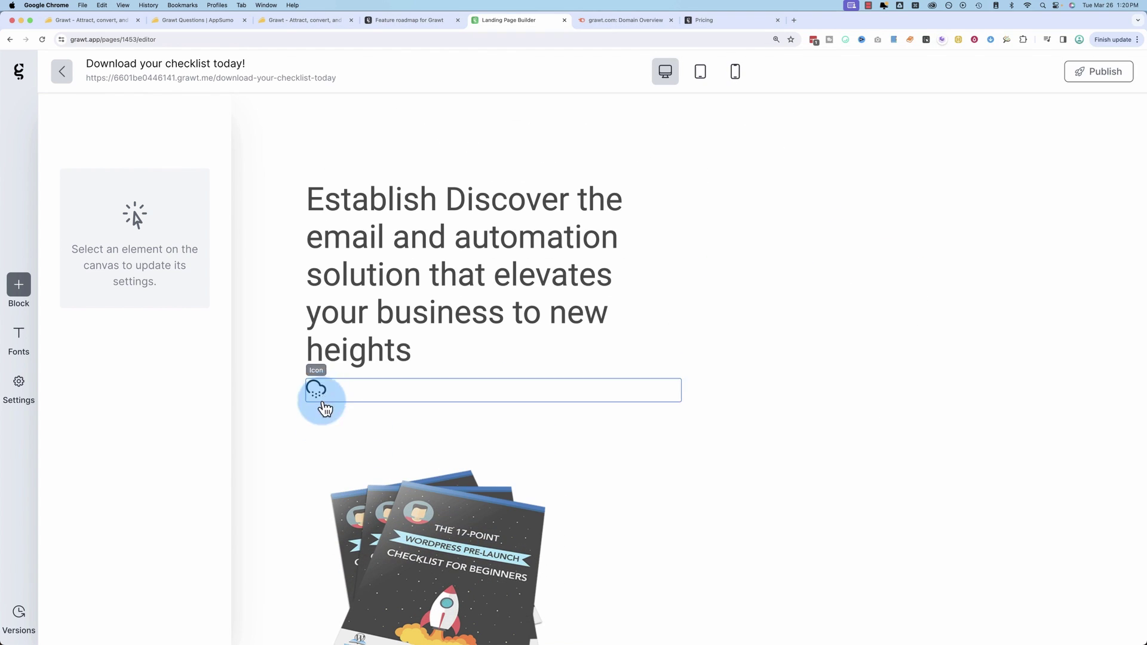
left_click(320, 453)
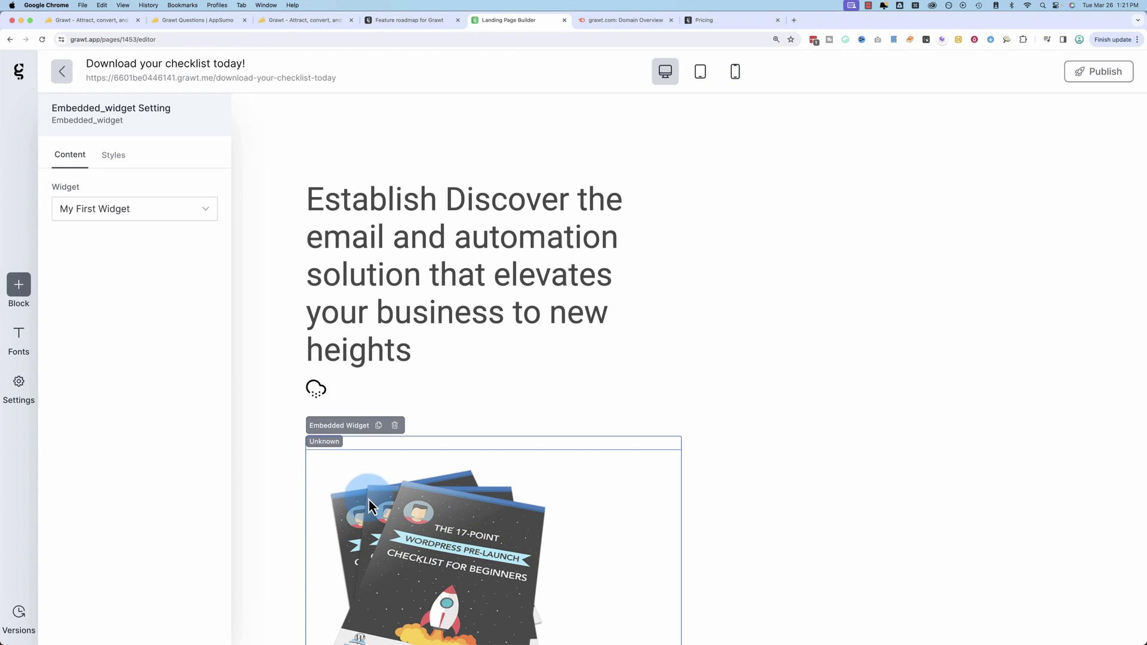
left_click_drag(368, 500, 460, 501)
scroll(457, 496, "down", 3)
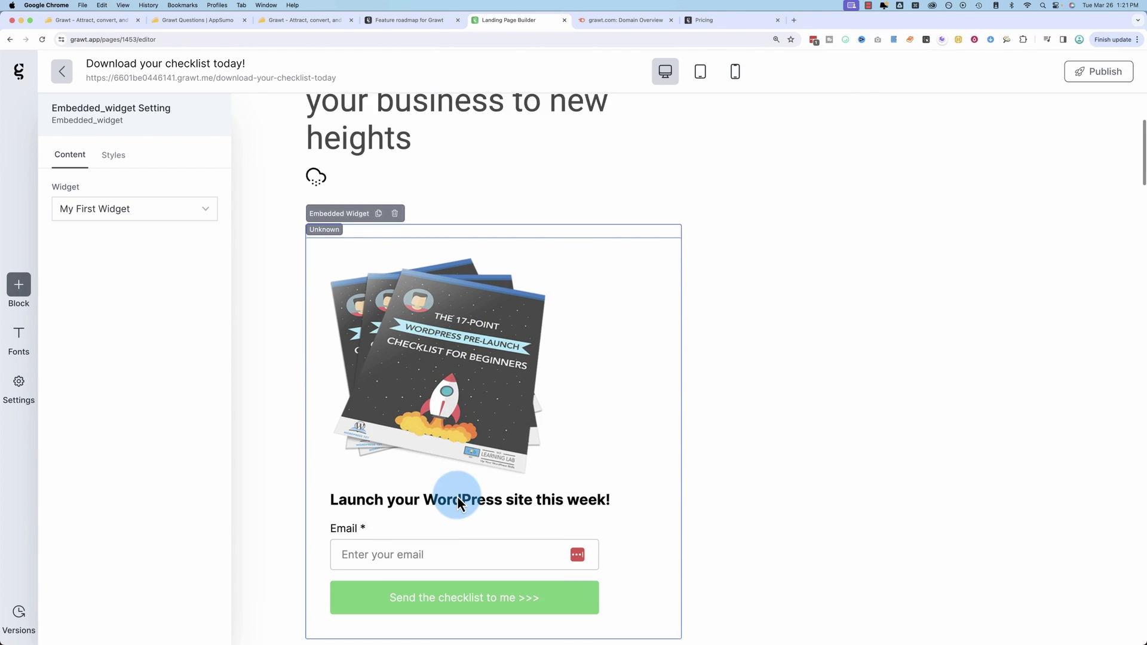
left_click(426, 392)
scroll(512, 315, "up", 2)
Try to place a new Widget element in the empty column beside the main heading
left_click(811, 343)
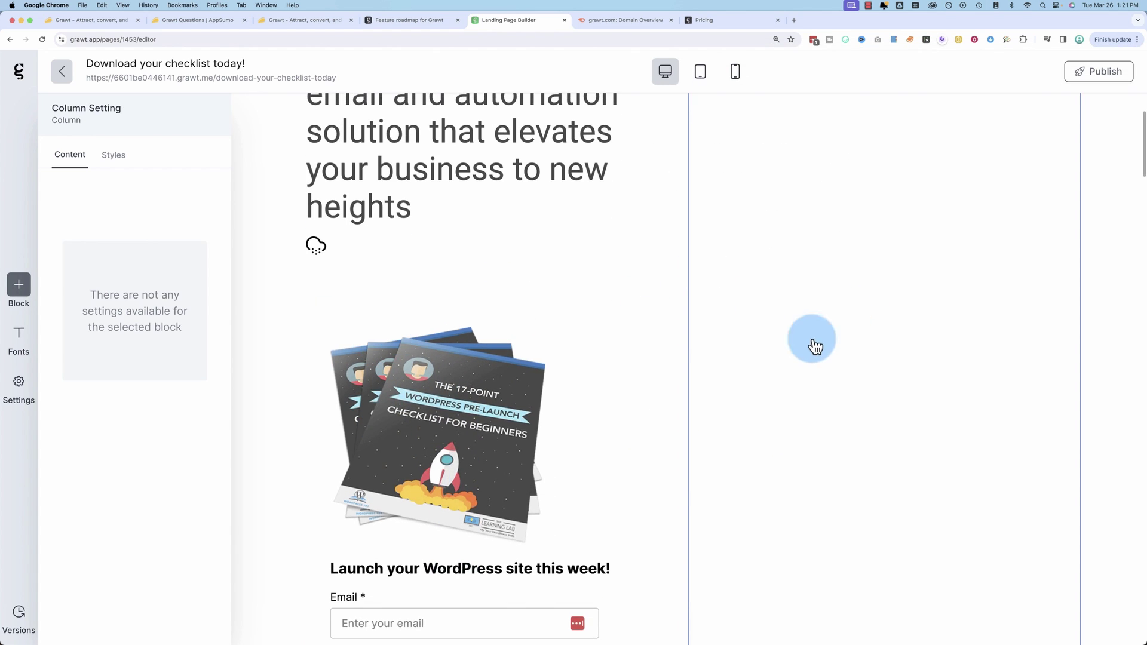
scroll(418, 271, "up", 3)
left_click(27, 309)
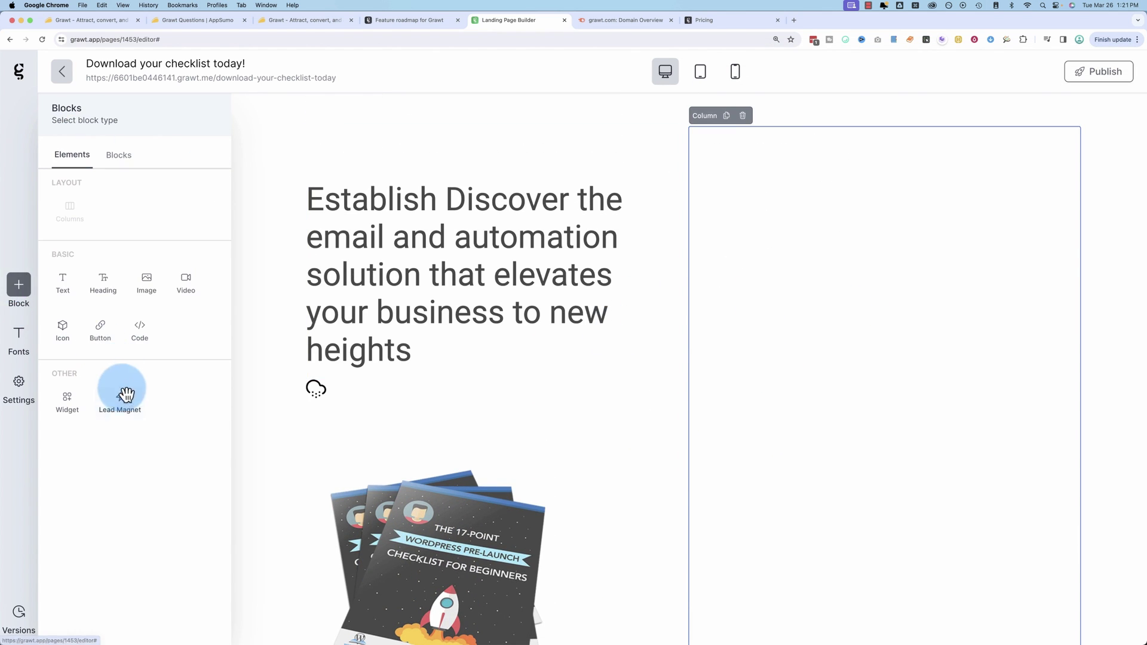
left_click_drag(67, 396, 903, 267)
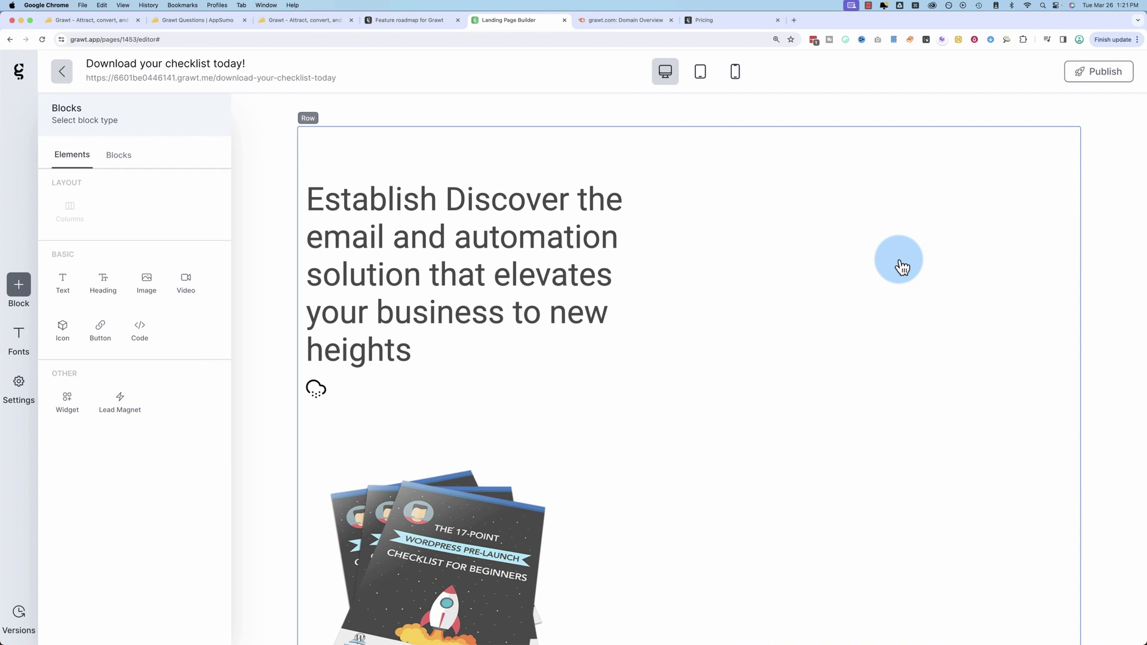
left_click_drag(61, 327, 61, 326)
left_click_drag(67, 397, 827, 195)
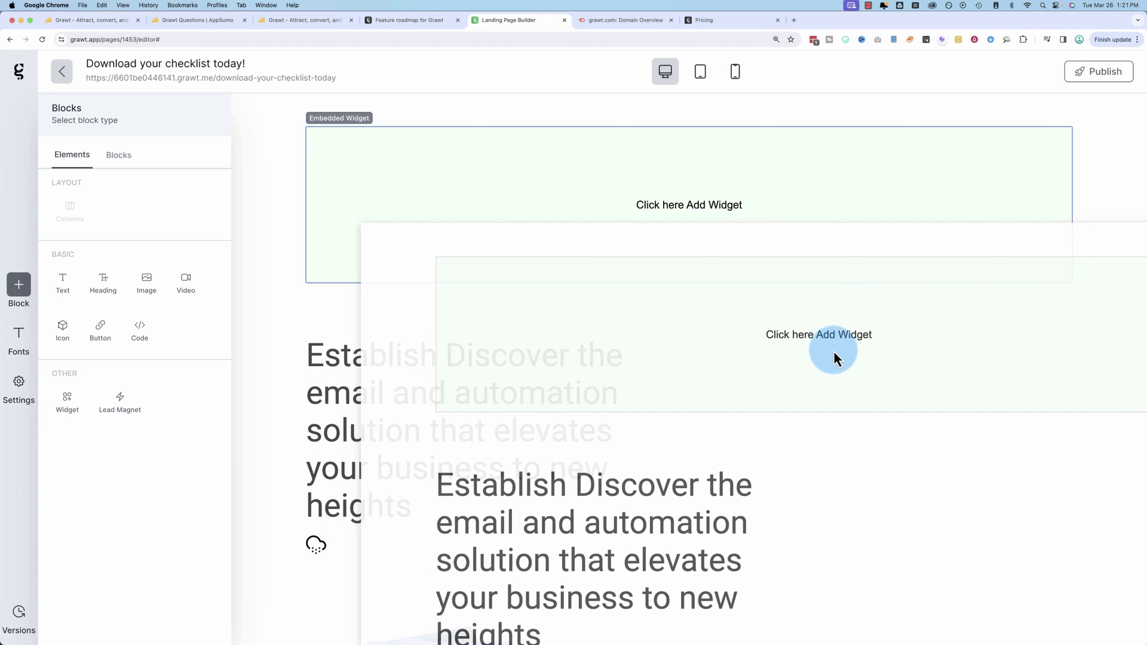
Delete the widget placeholder above the main heading and the checklist signup widget below the cloud icon
left_click(486, 174)
left_click(397, 115)
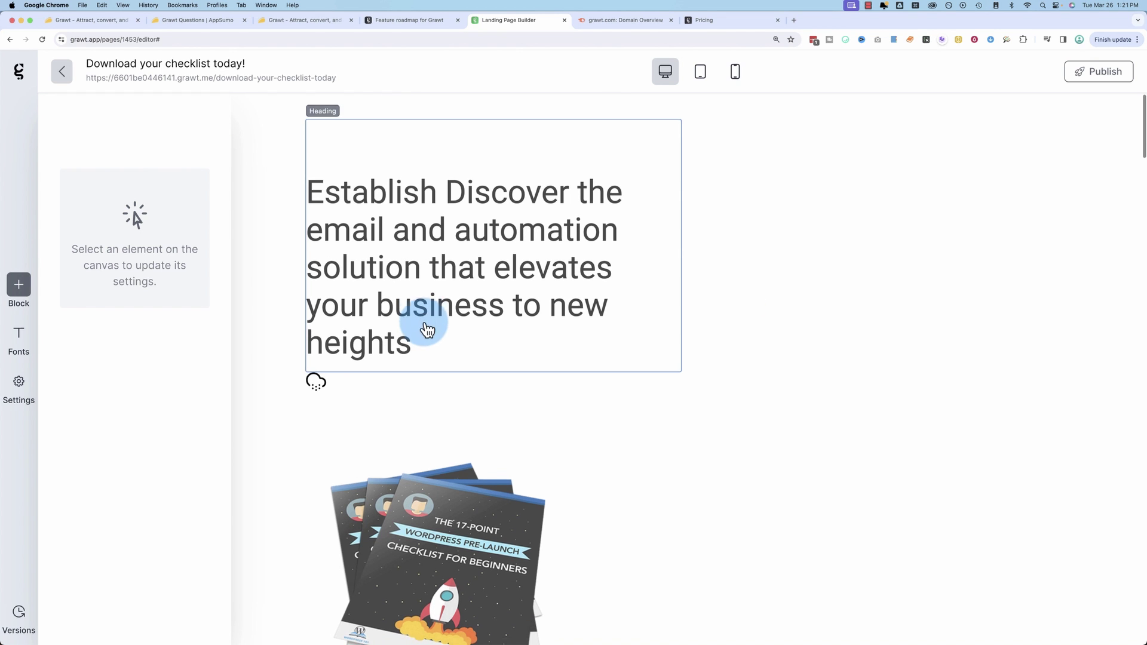
left_click(448, 440)
left_click(400, 414)
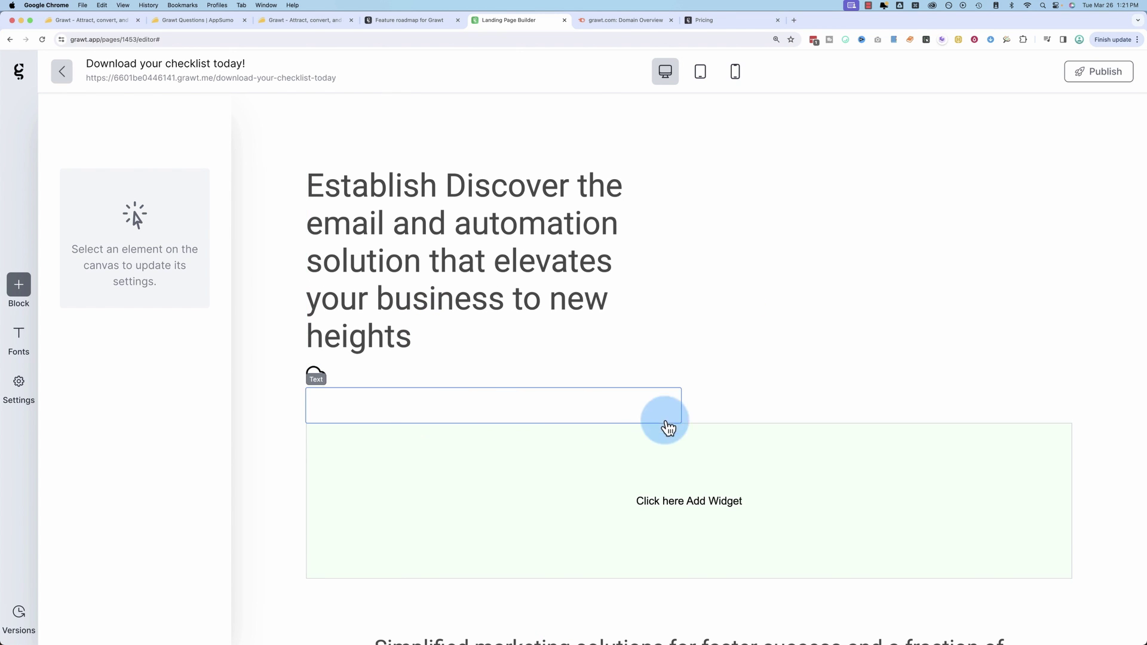
Delete the widget placeholder below the cloud icon and try to place a new Widget element in the empty column beside the main heading
left_click(332, 453)
left_click(383, 412)
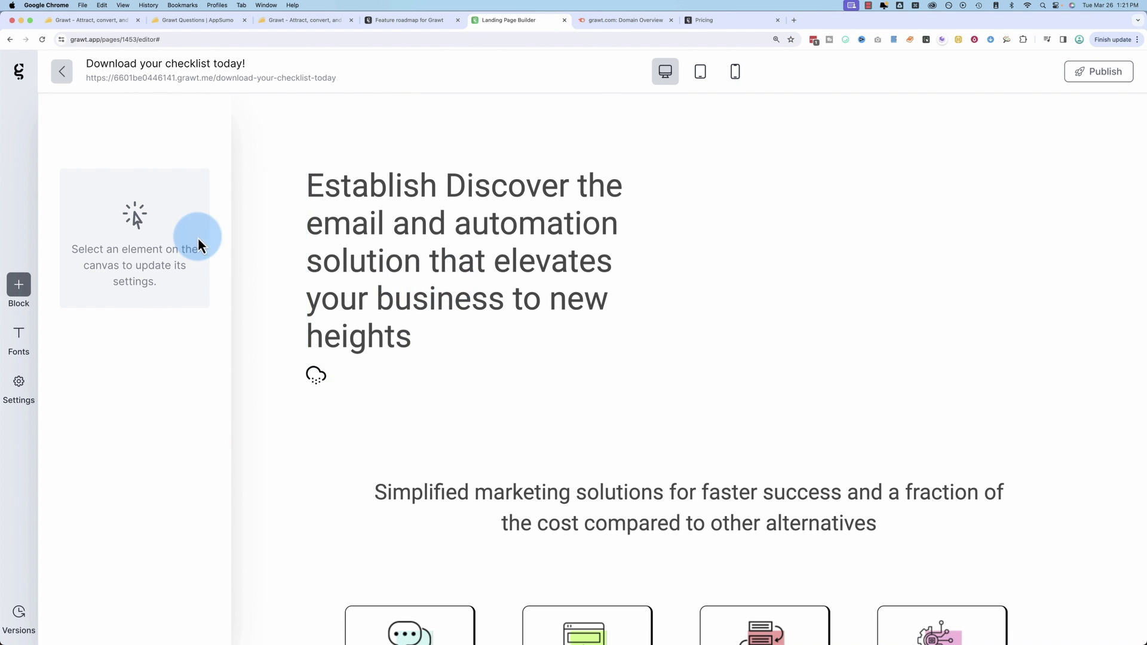
left_click(26, 296)
left_click_drag(67, 397, 740, 325)
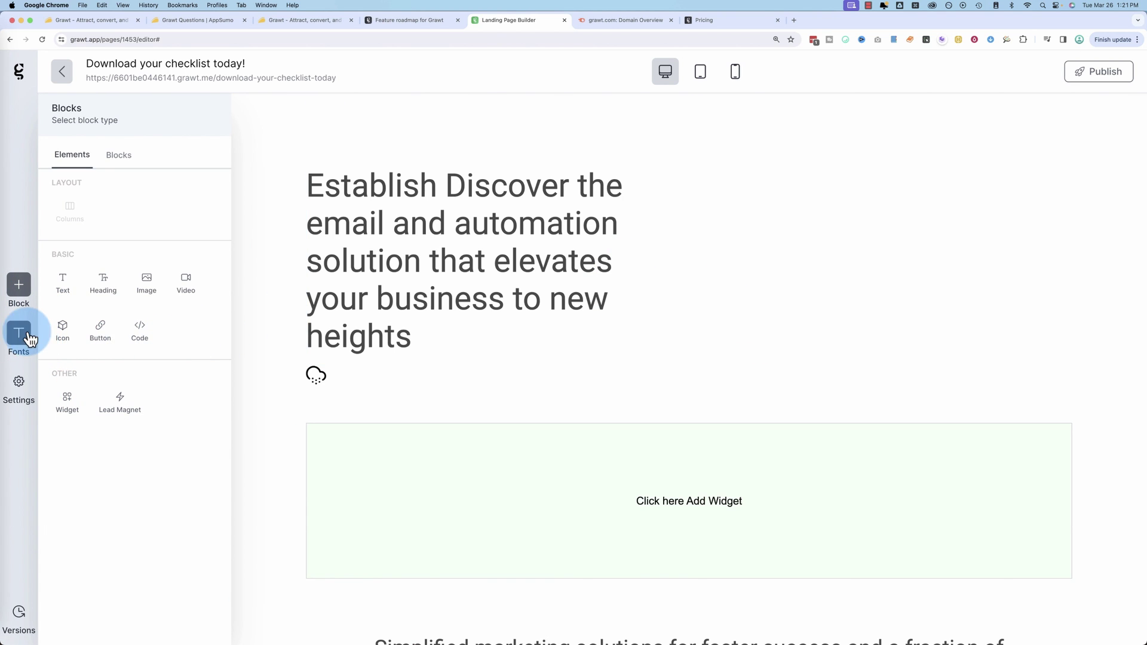
Try placing another Widget element beside the main heading, and delete the extra placeholder from below the cloud icon
left_click_drag(61, 364, 793, 211)
scroll(714, 235, "down", 3)
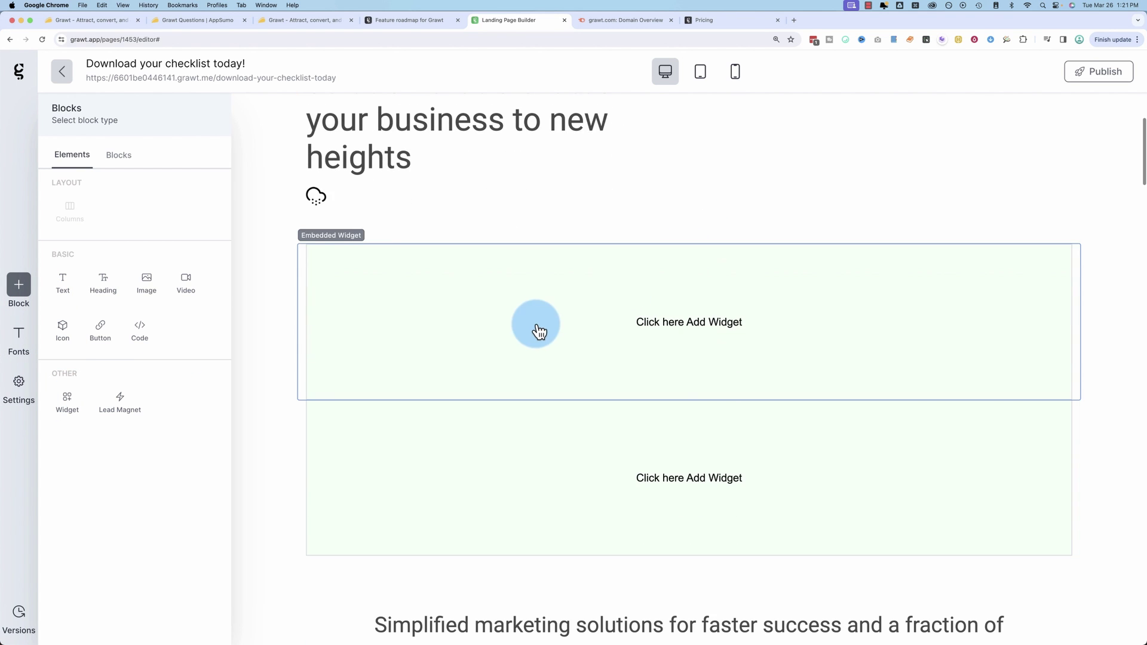
left_click(536, 324)
left_click(386, 234)
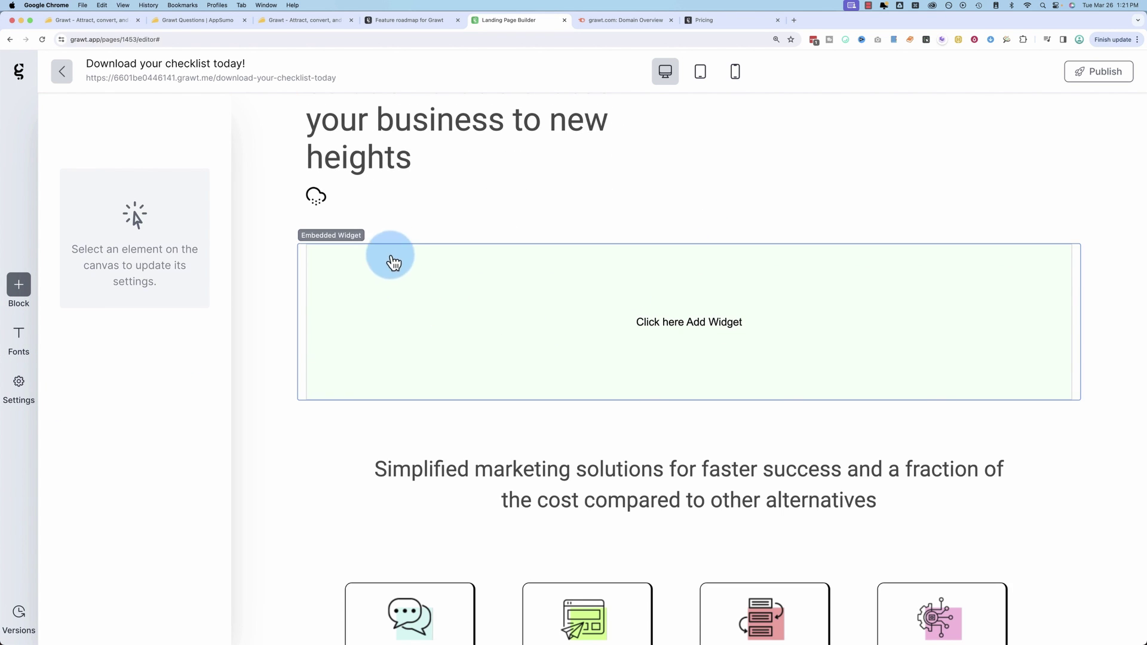
Assign My First Widget to the remaining widget placeholder below the cloud icon
left_click(347, 259)
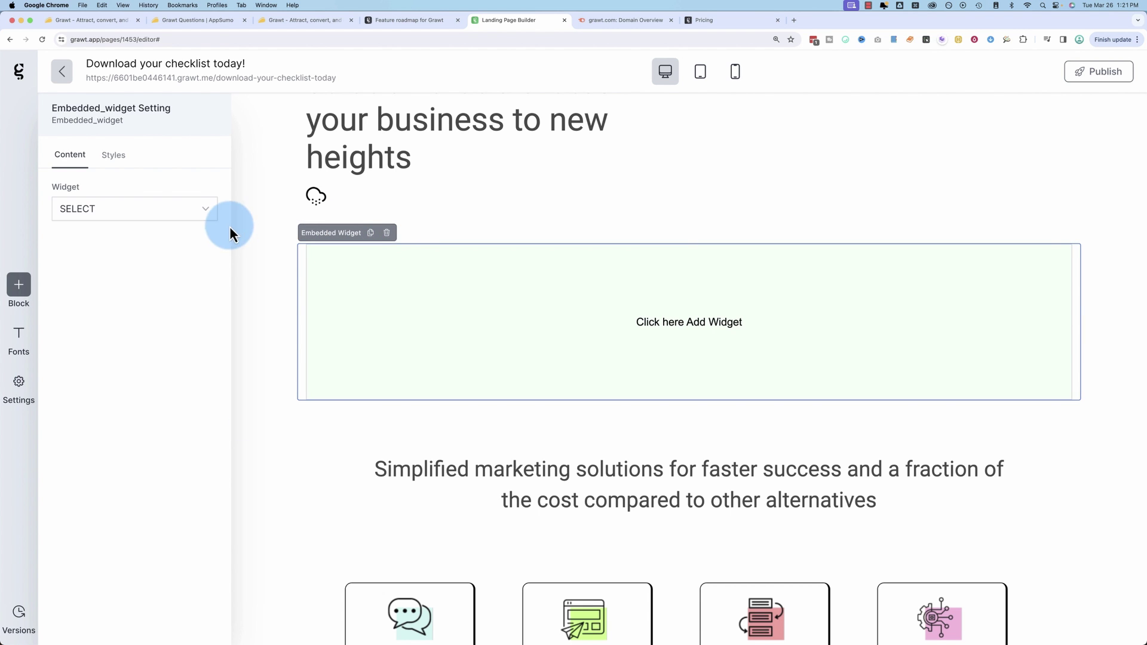
left_click(196, 217)
left_click(134, 242)
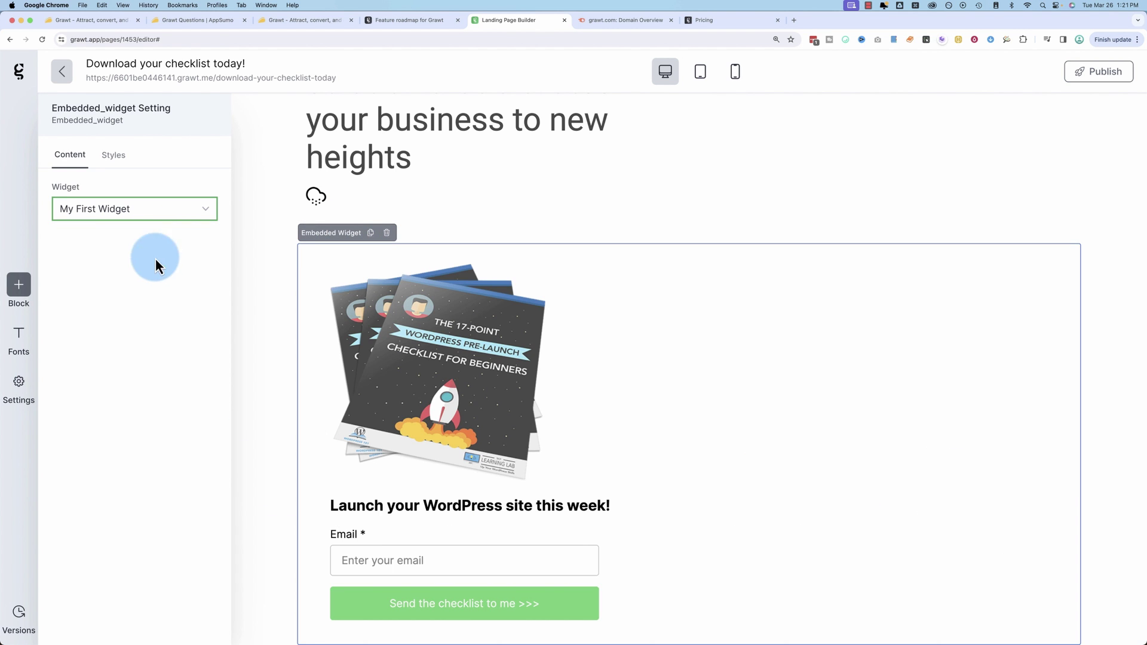
scroll(399, 399, "down", 3)
left_click(397, 399)
scroll(397, 399, "up", 5)
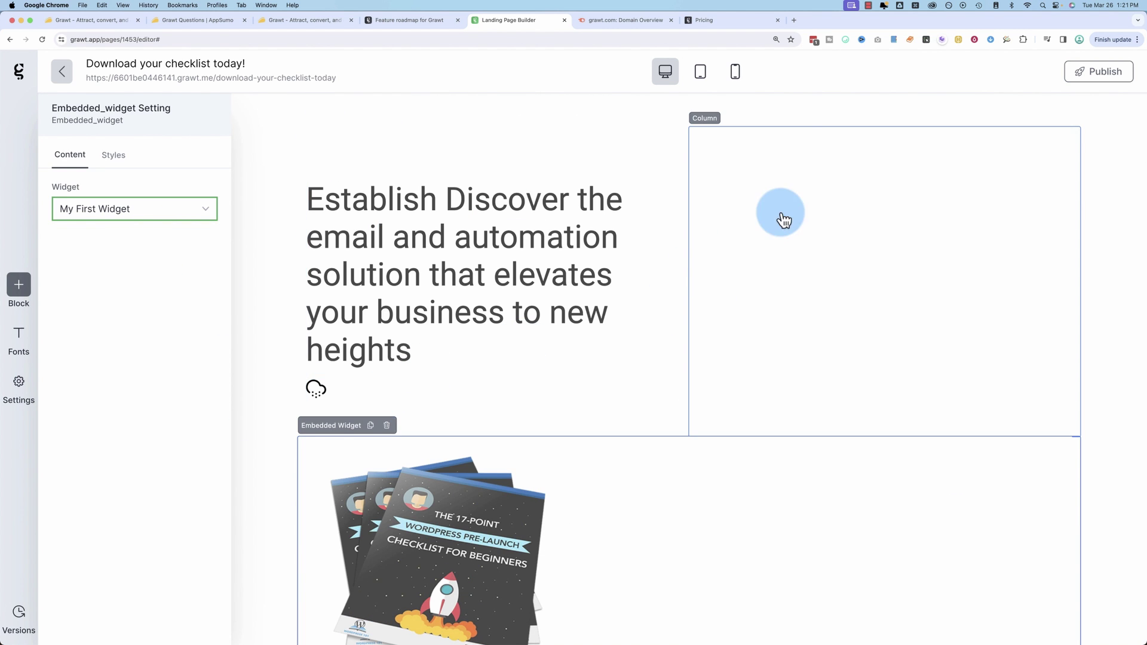
Try to place a Text element in the empty column beside the main heading, and delete the misplaced text
left_click(751, 167)
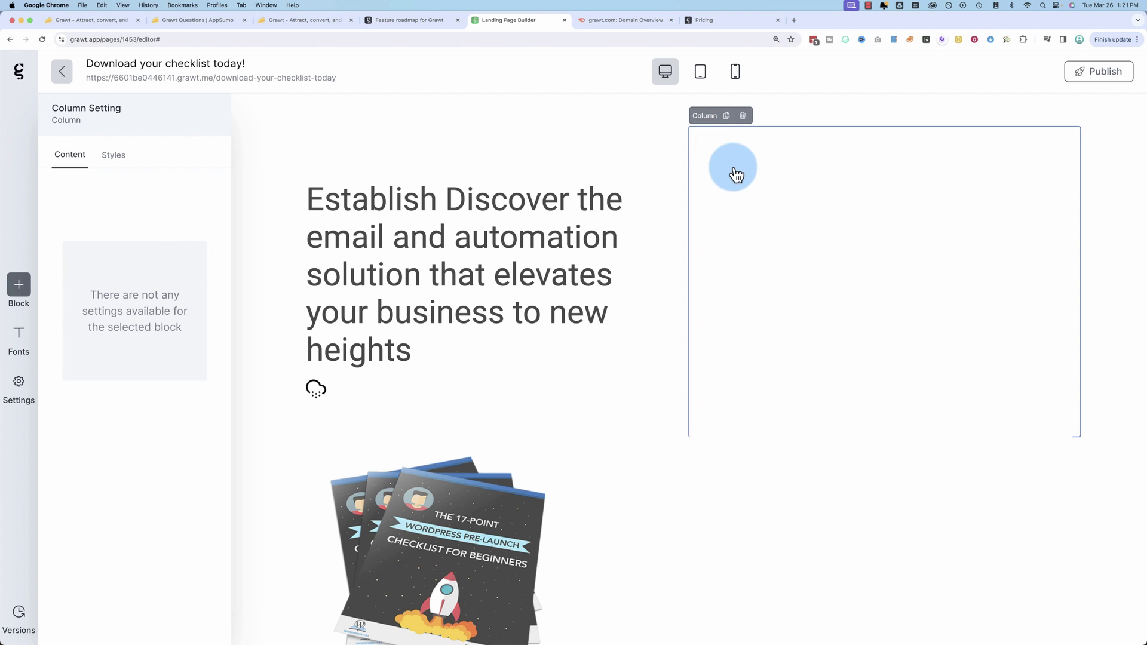
left_click(18, 285)
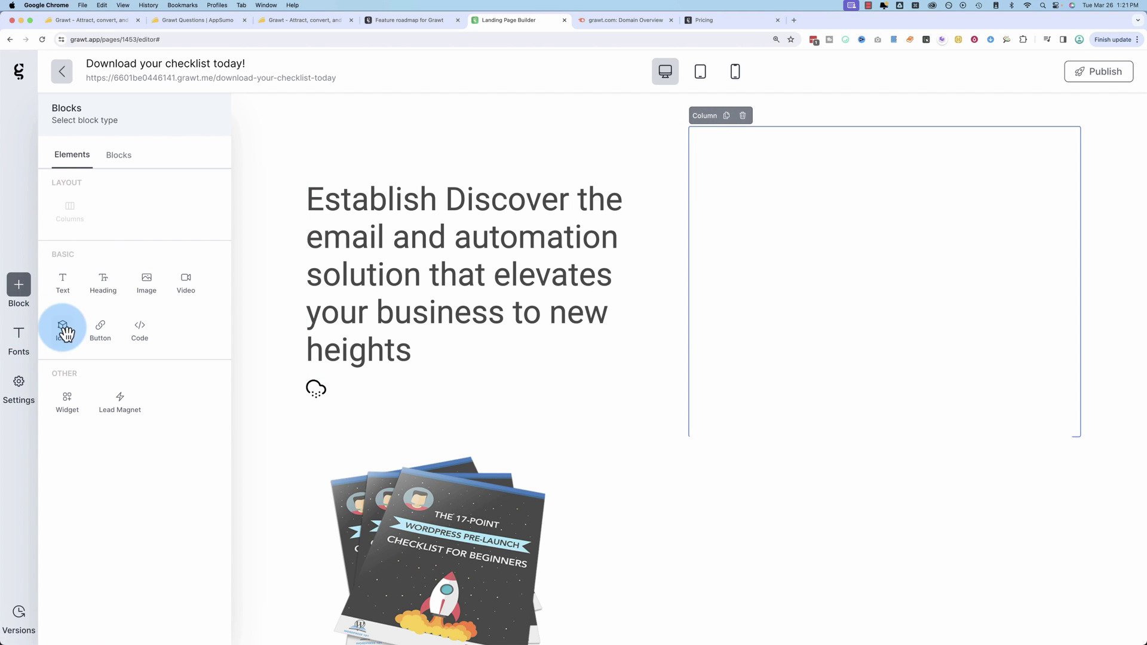
left_click_drag(64, 282, 792, 207)
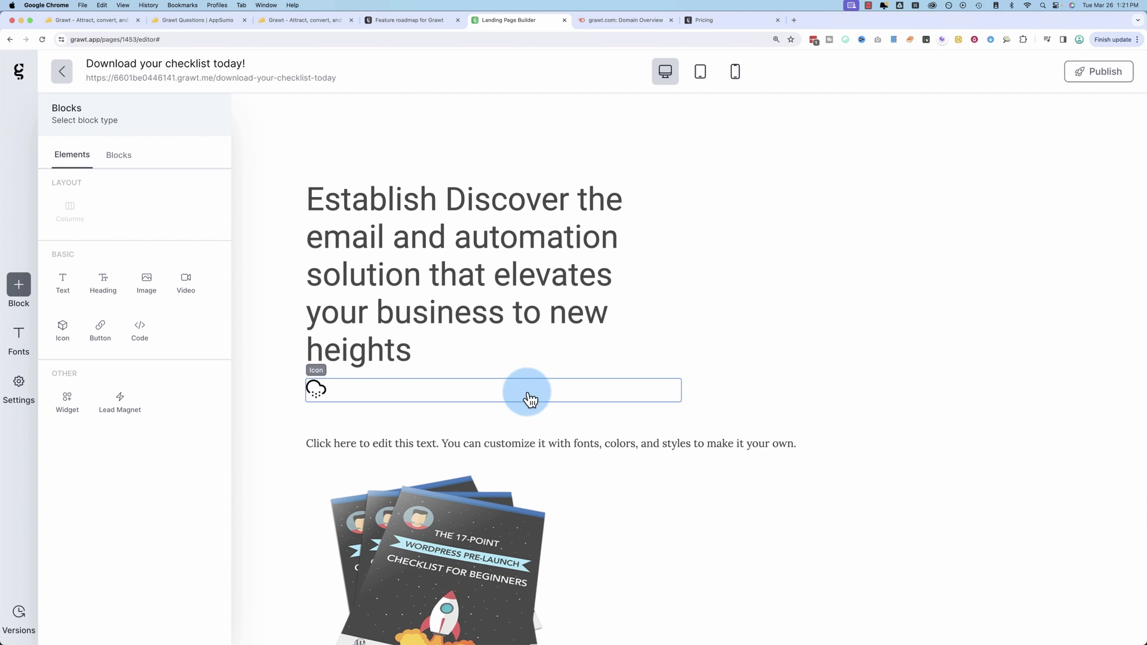
left_click(853, 357)
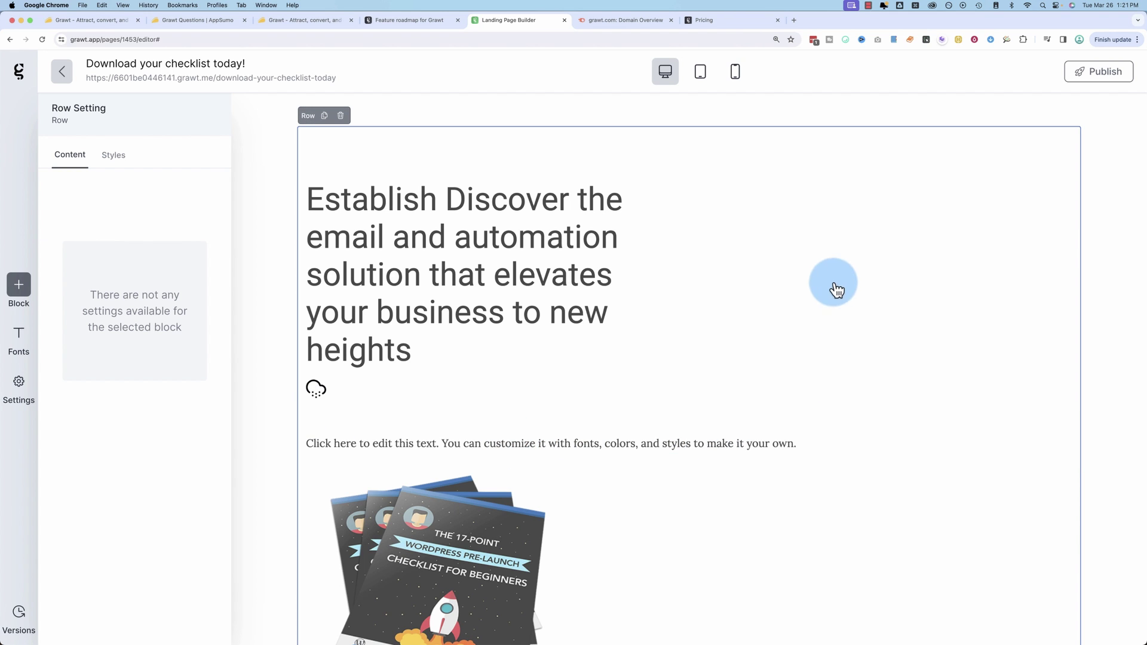
left_click(326, 455)
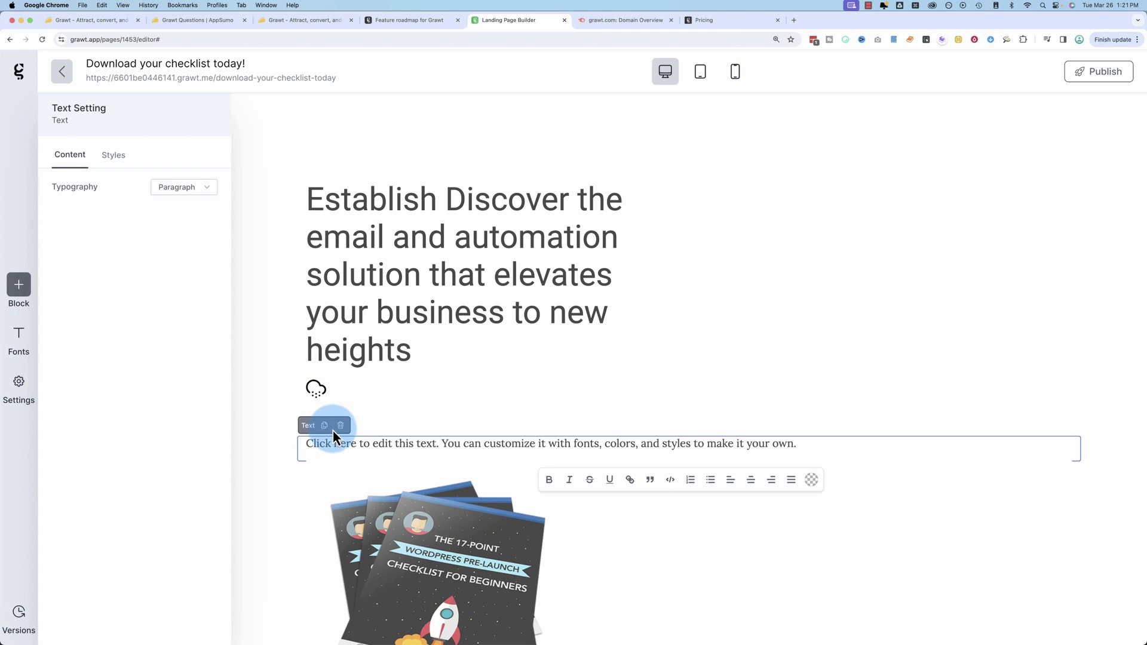
left_click(341, 427)
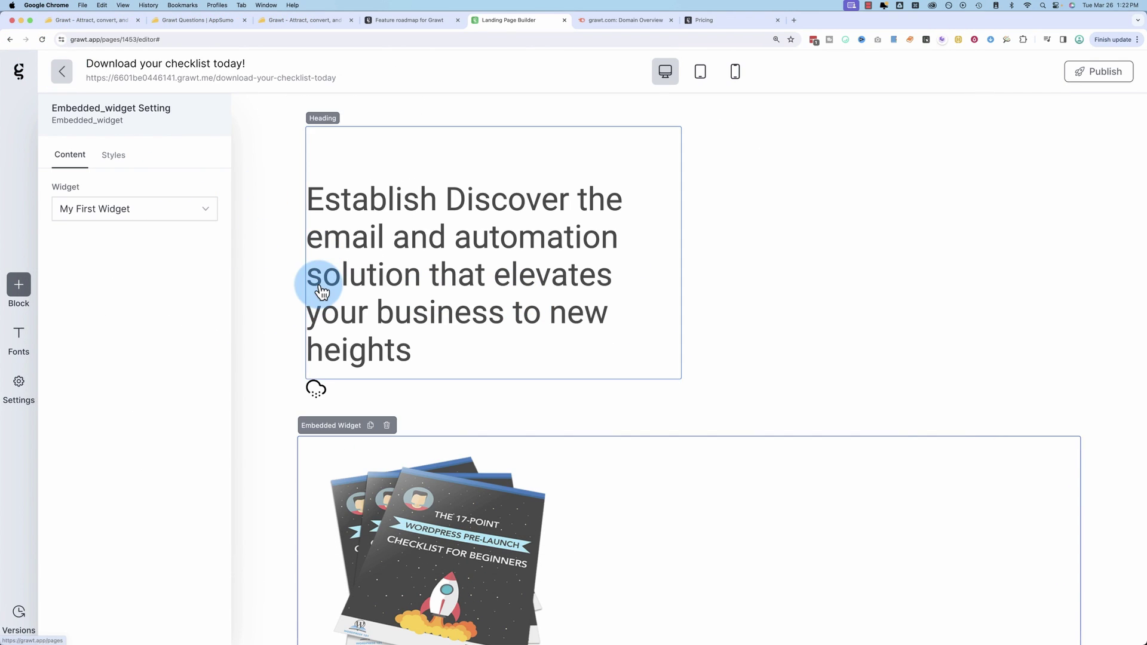
Leave the landing page editor and start a new widget named "Optin CTA"
left_click(62, 72)
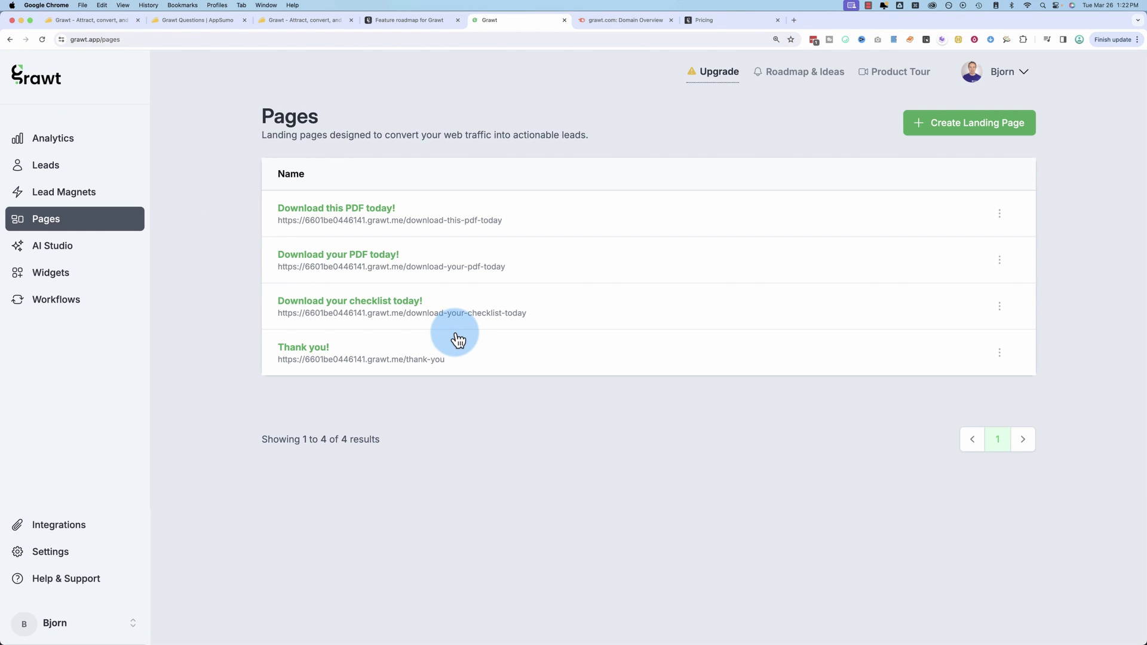
left_click(56, 278)
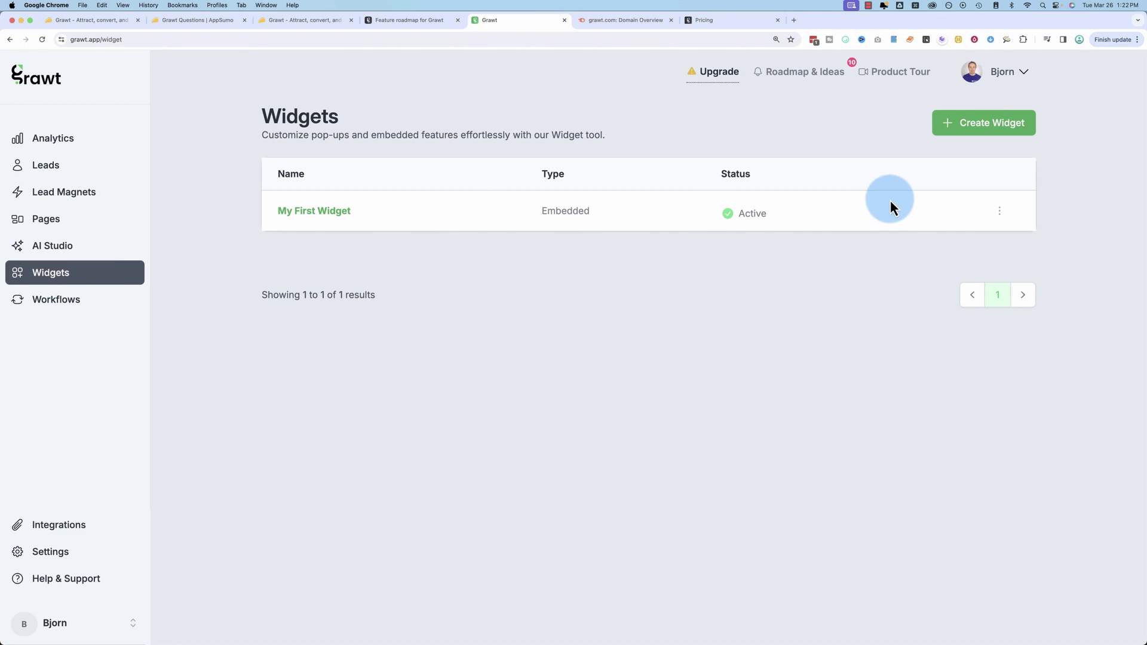
left_click(980, 132)
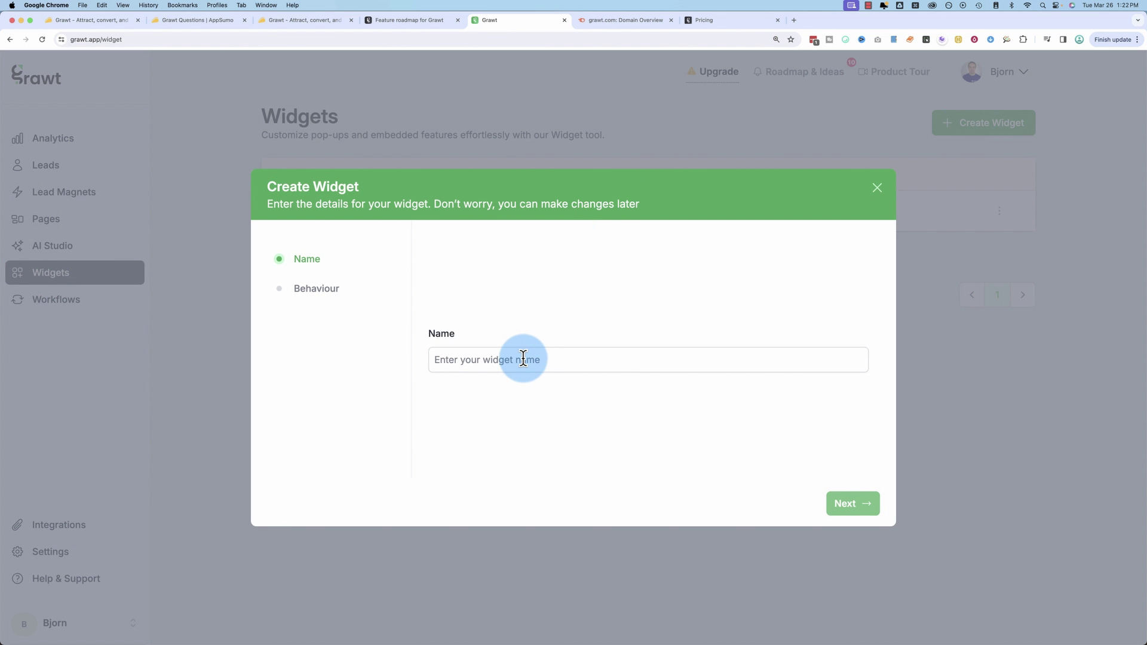
left_click(523, 359)
type("Optin CTA")
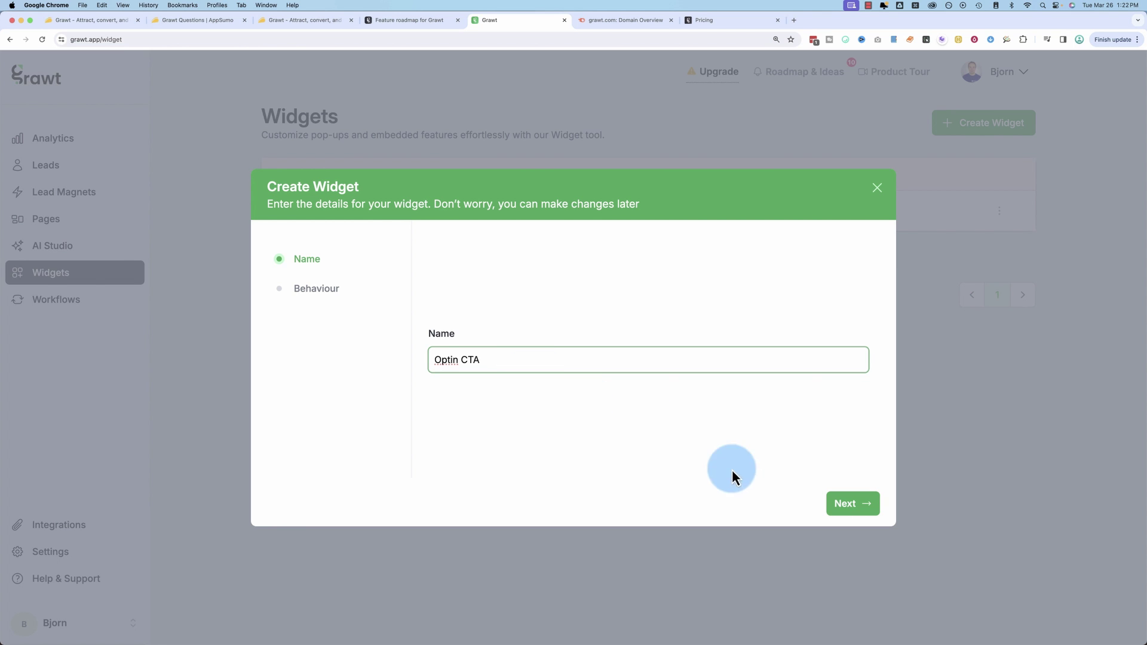
left_click(856, 504)
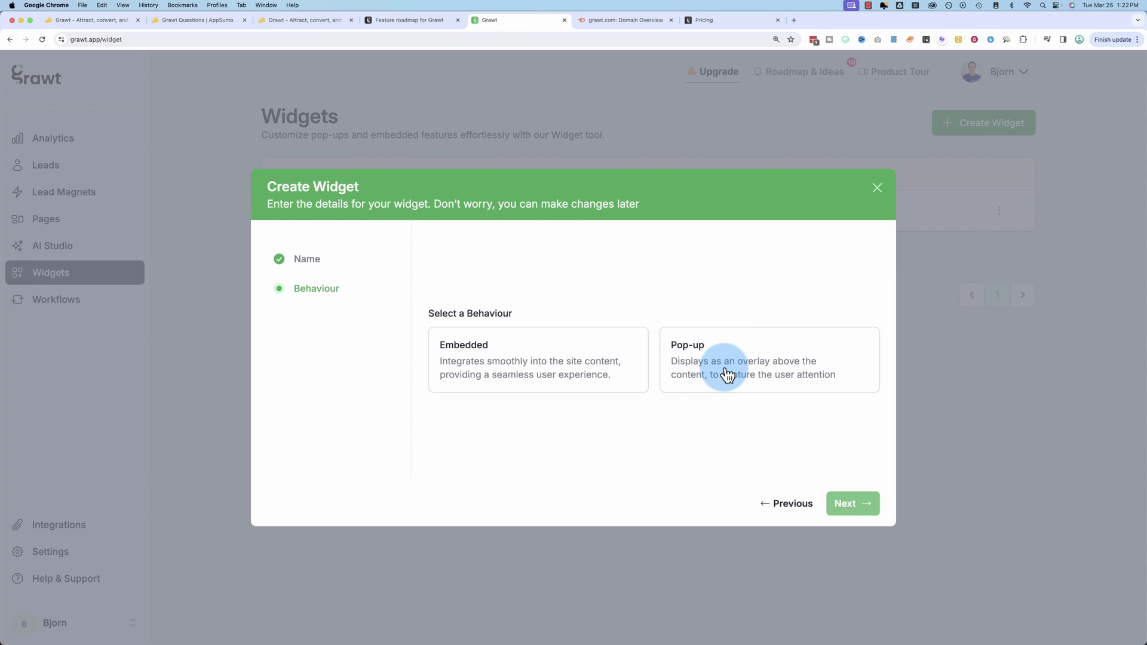
Give the widget the Pop-up behaviour and full-screen type, and create it from the yellow "The Science Behind Weight Loss" template
left_click(624, 371)
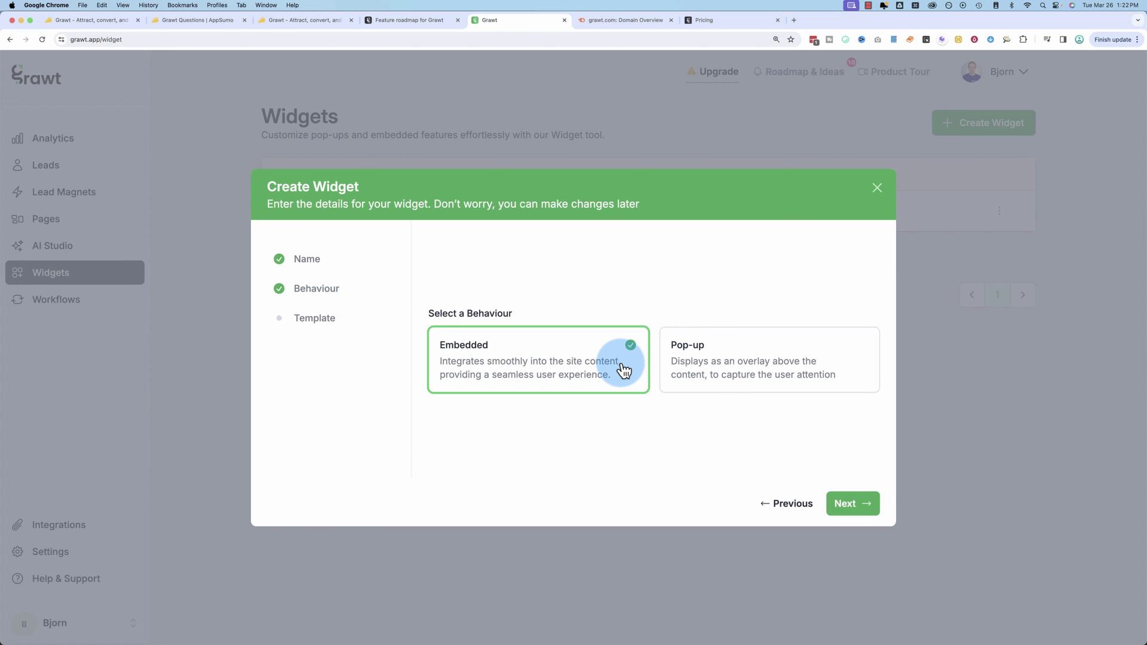
left_click(744, 384)
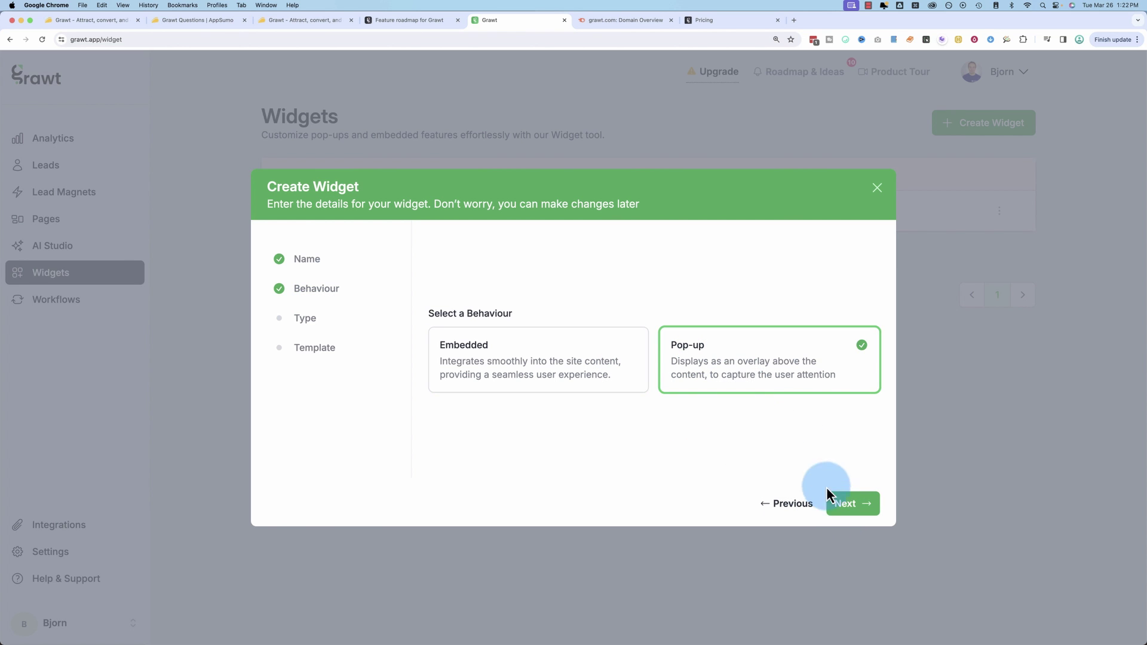
left_click(846, 507)
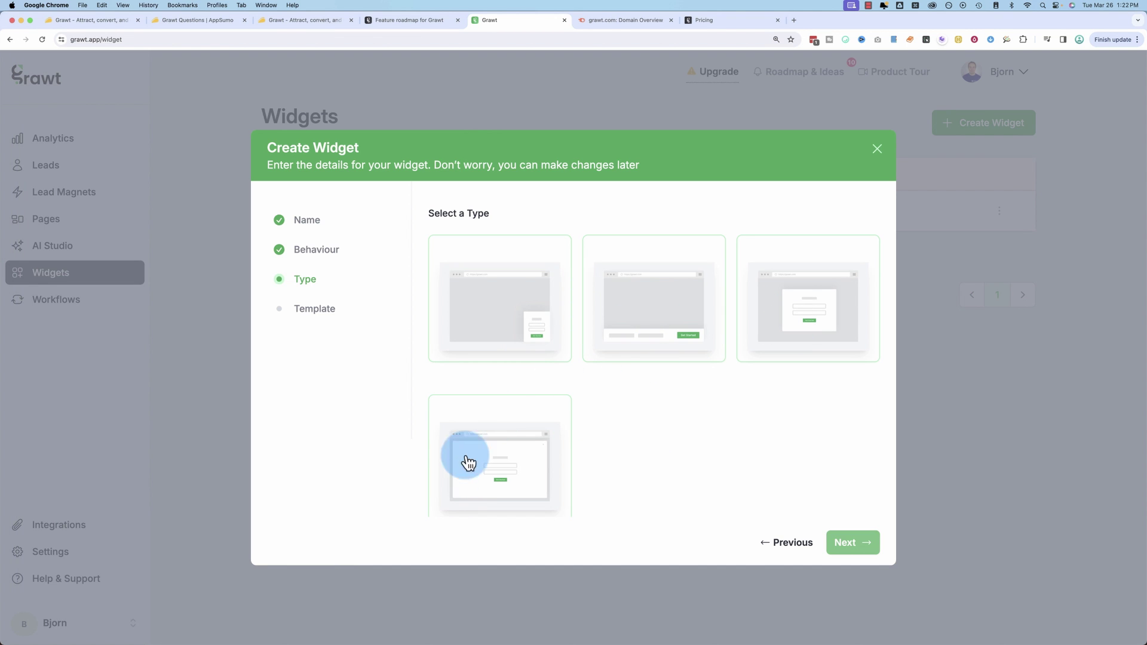
left_click(531, 472)
left_click(842, 543)
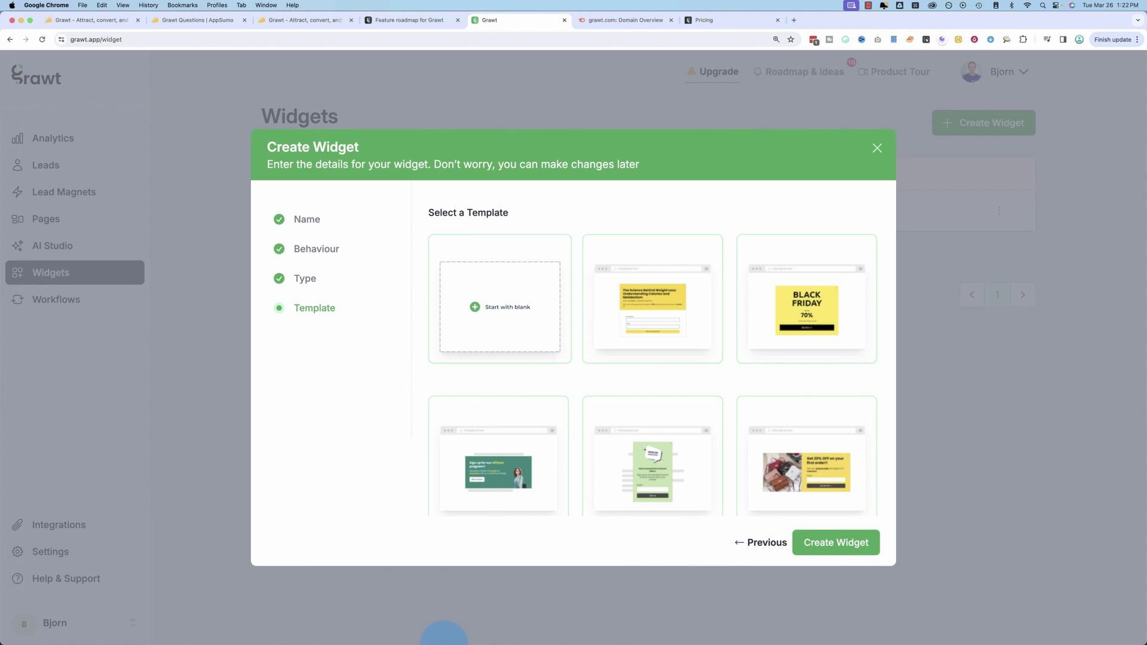
left_click(633, 293)
left_click(830, 541)
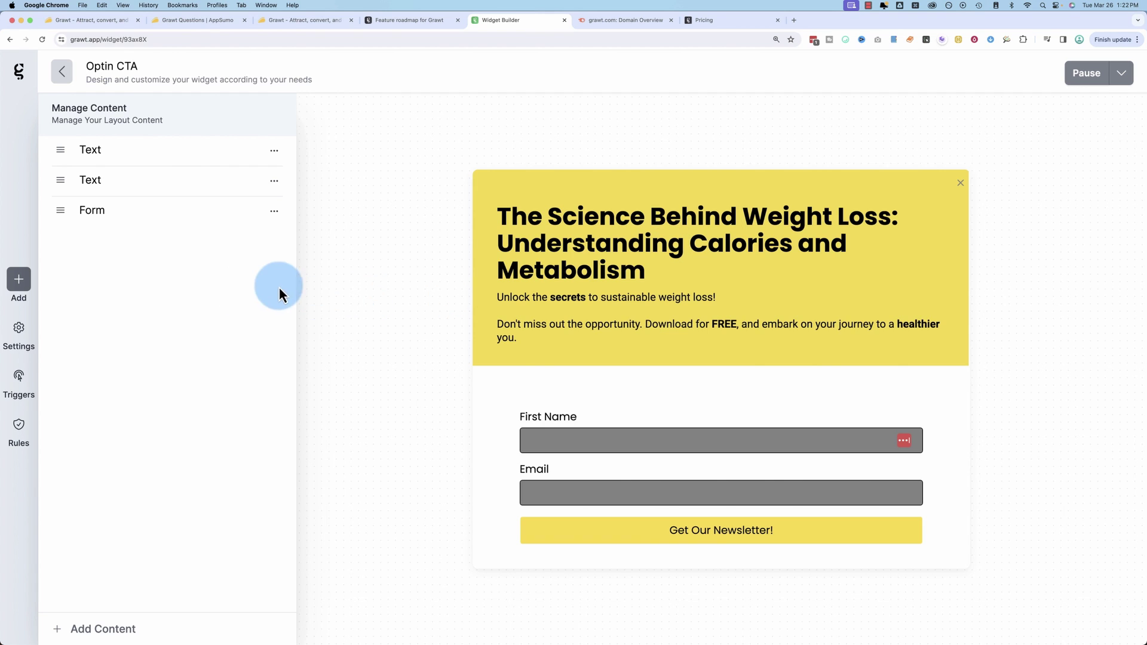
Replace the pop-up's heading text with "Download the 17-Point WP Launch Checklist Today!" and return to the content list
left_click(83, 157)
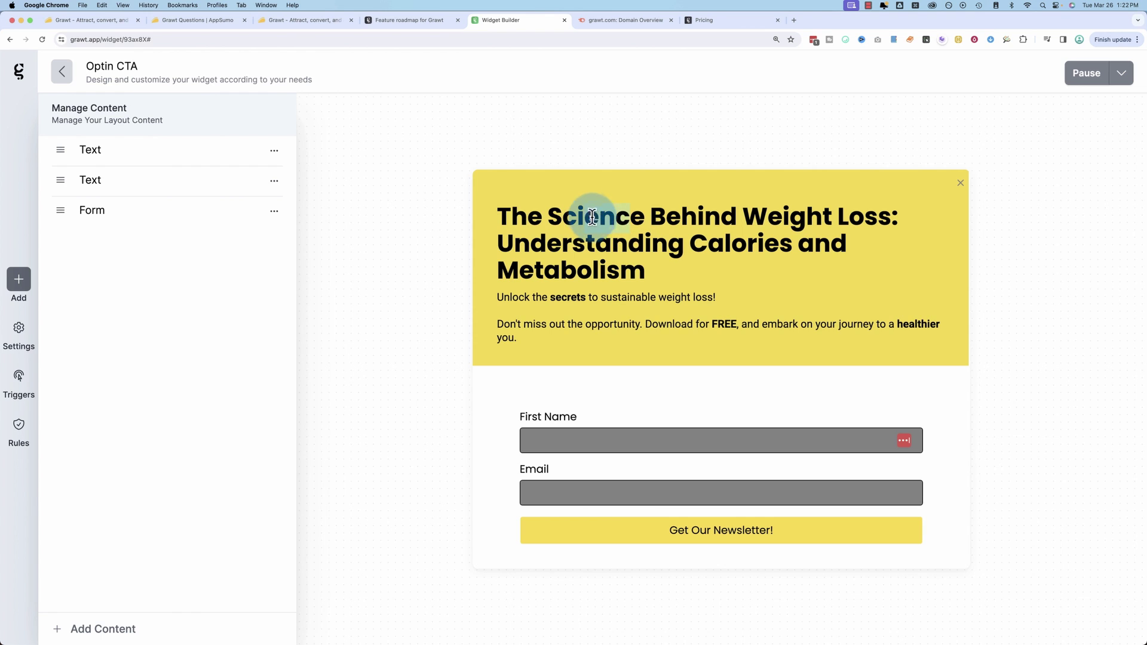
left_click(273, 150)
left_click(237, 170)
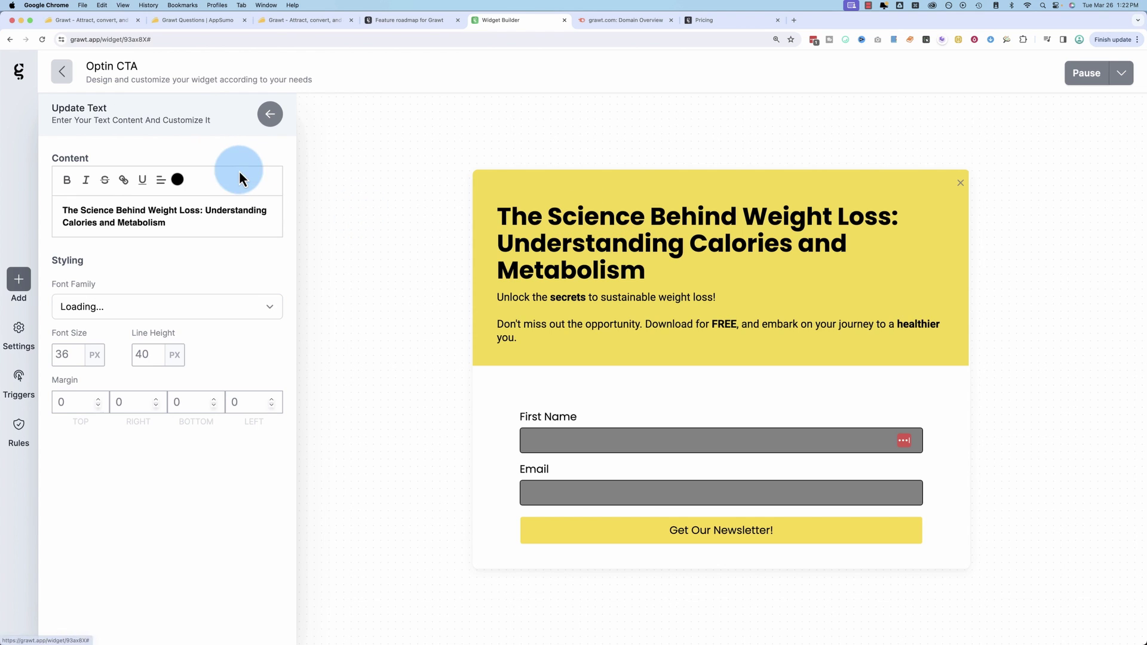
key("super+a")
type("Download the 17 Point WP Launch Checklist Today!")
left_click(135, 210)
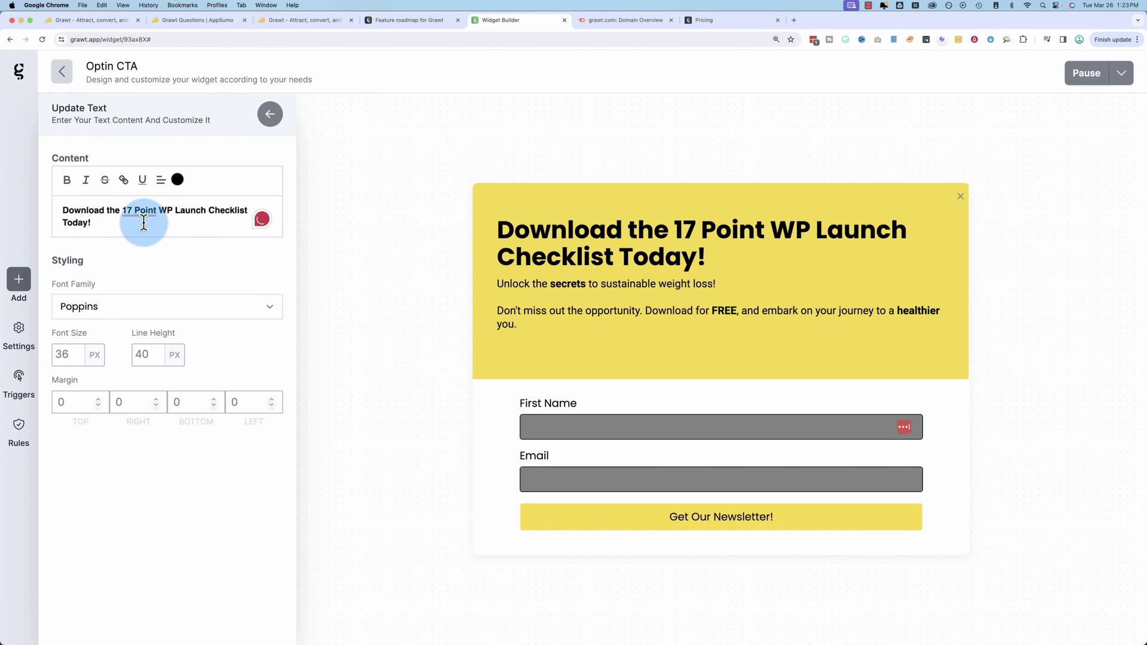
key("BackSpace")
type("-")
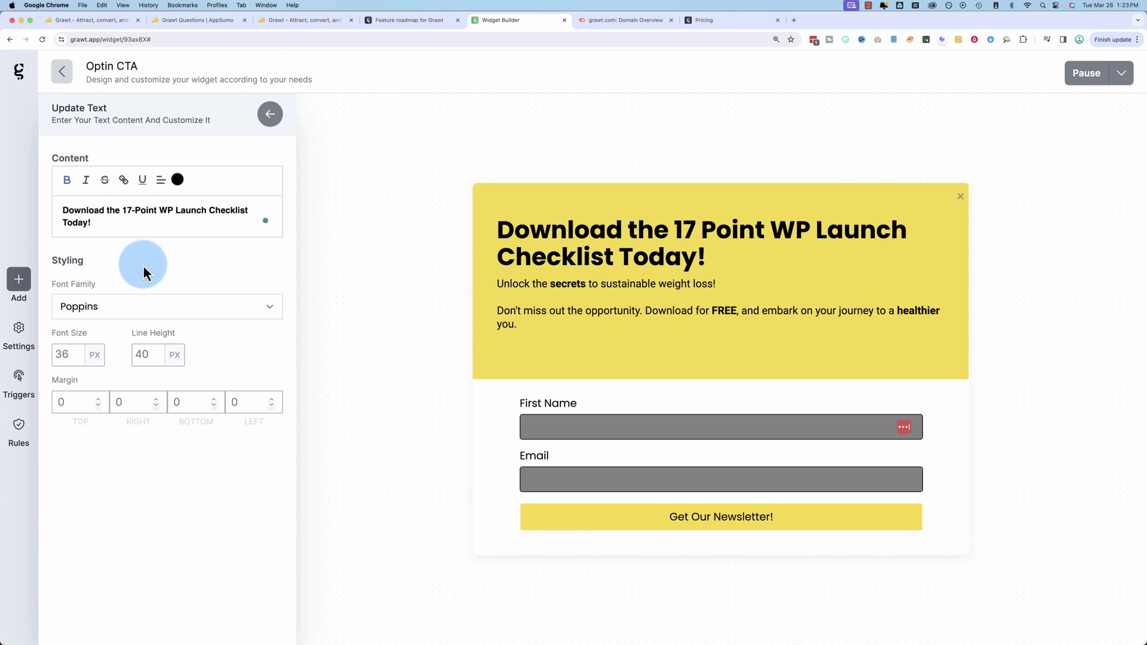
left_click(142, 265)
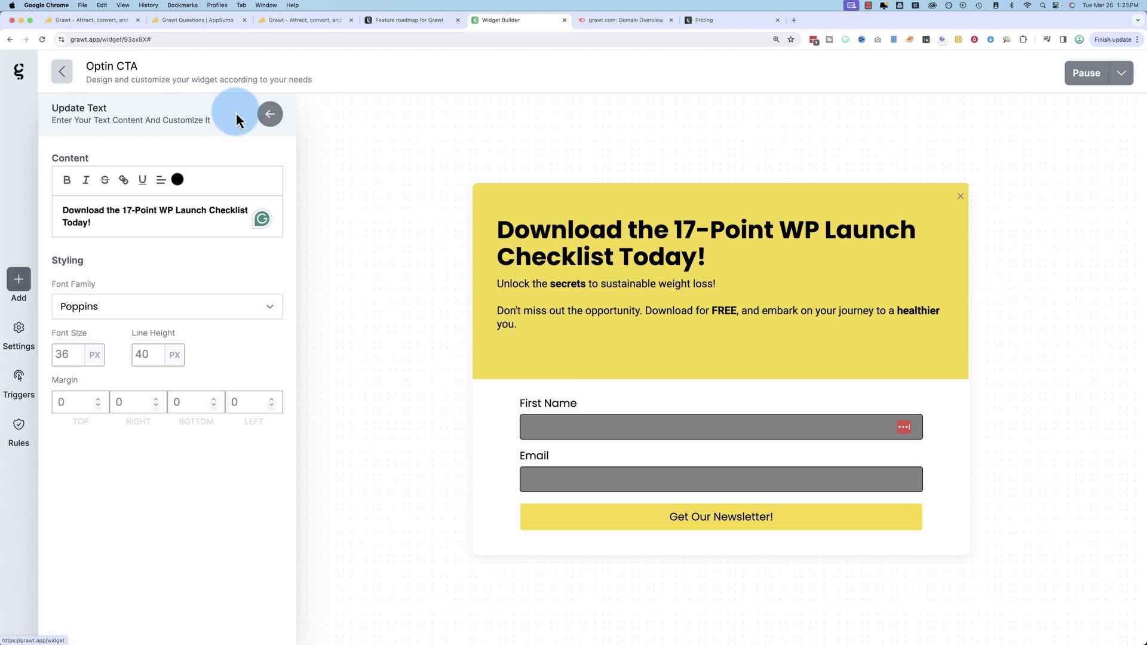
left_click(270, 114)
Review the heading's text settings and the pop-up's layout, style and background settings
left_click(274, 150)
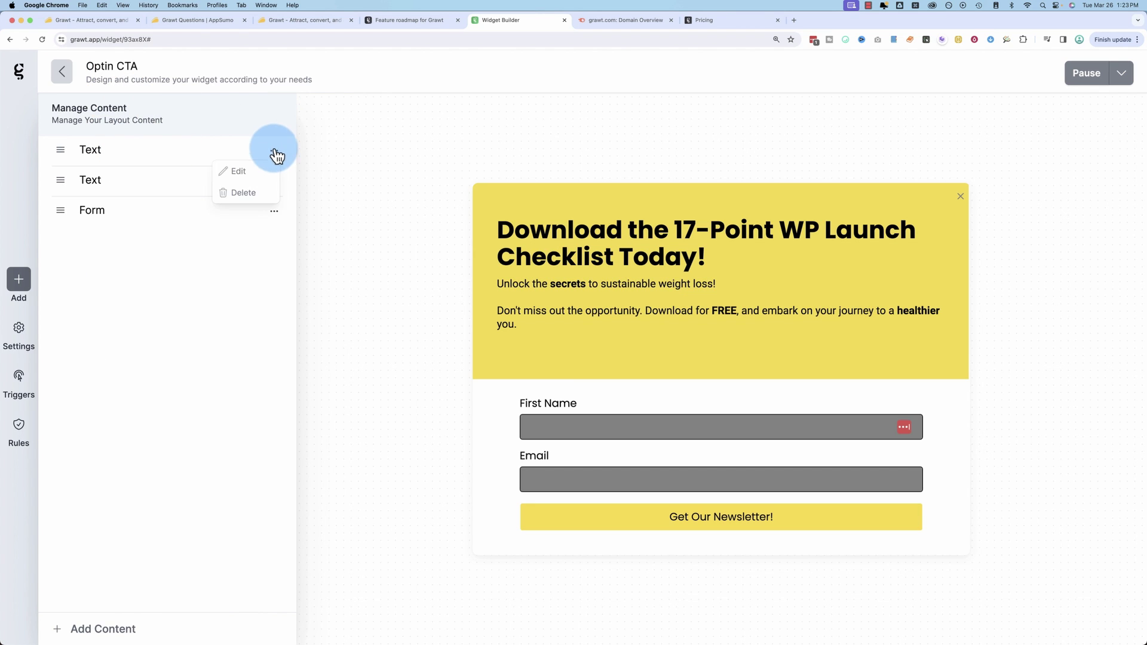
left_click(242, 172)
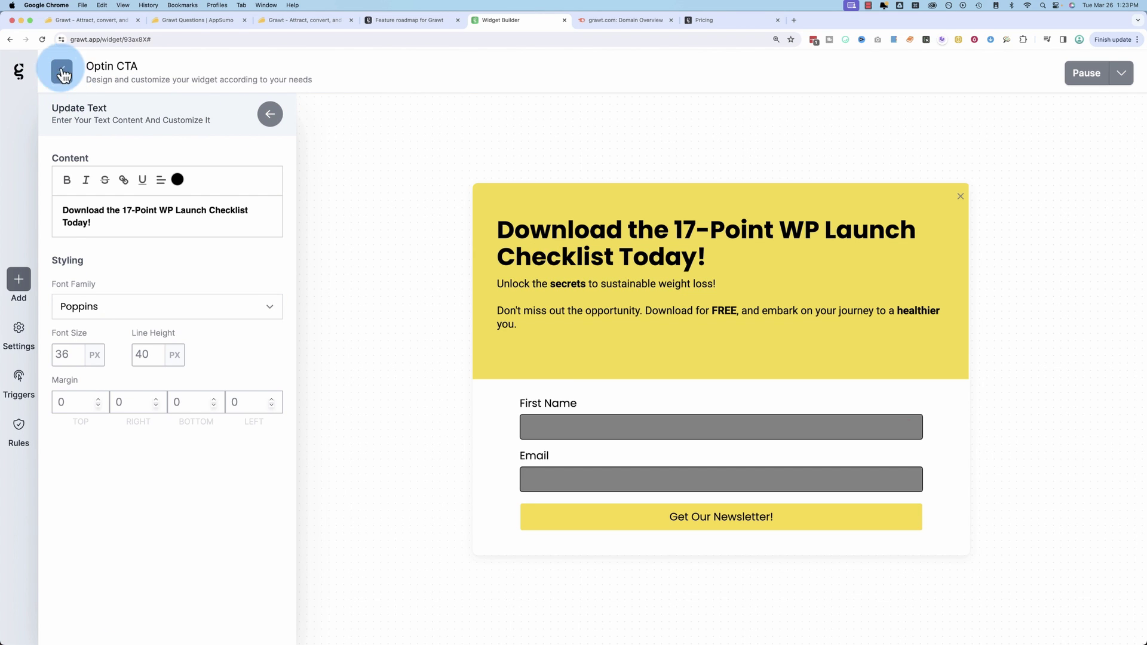
left_click(270, 115)
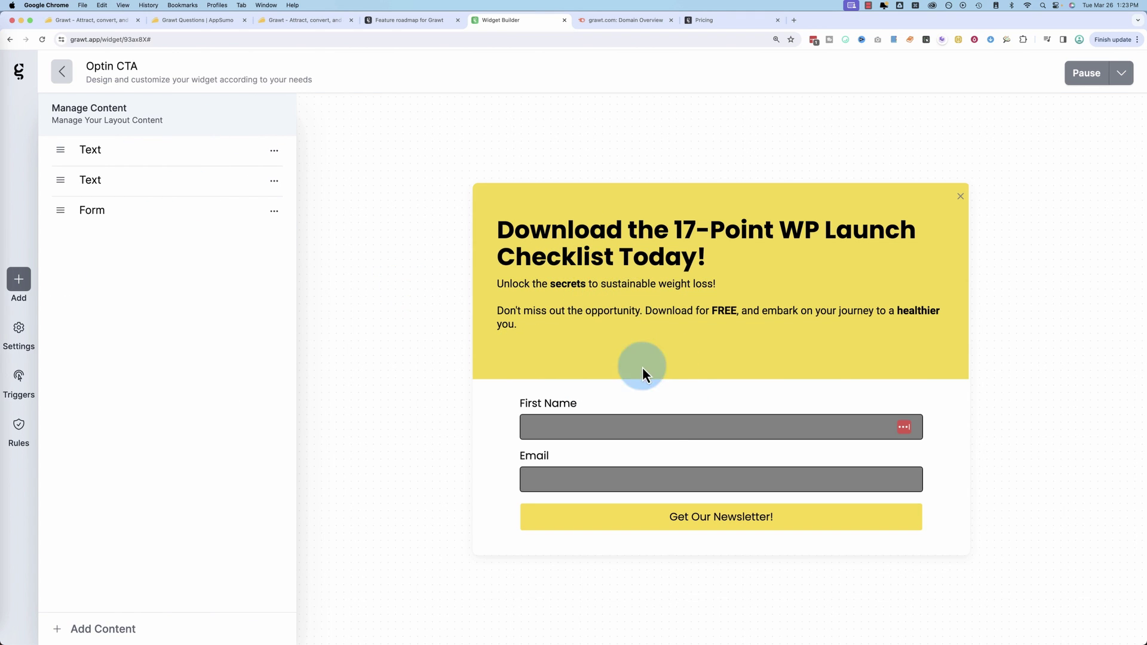
left_click(29, 337)
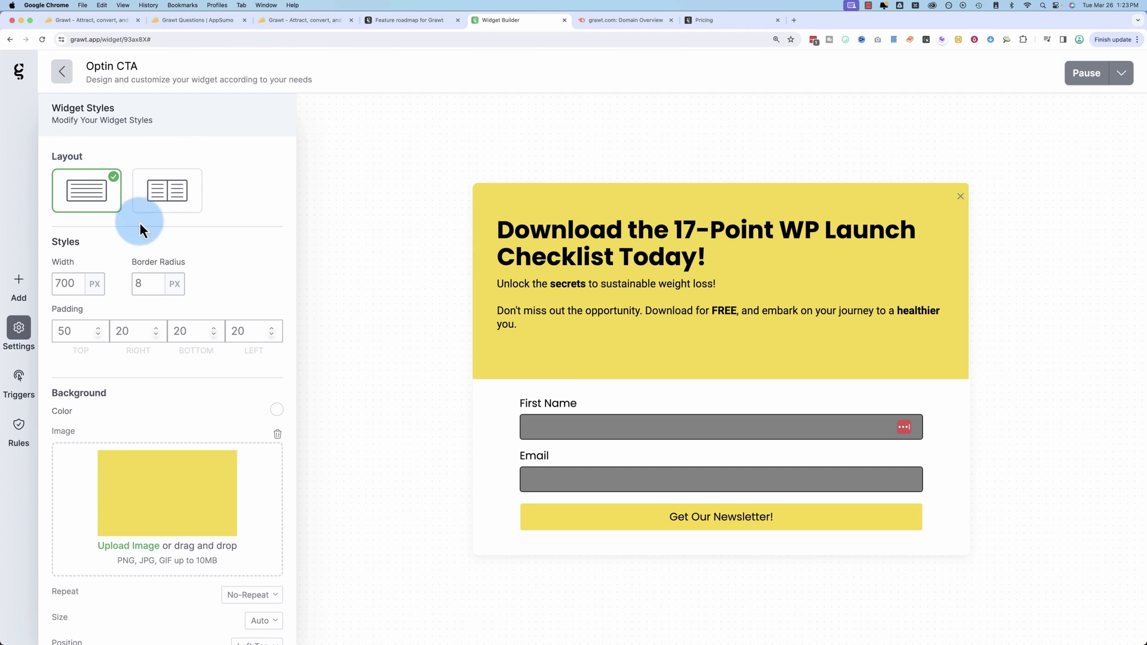
scroll(131, 358, "down", 1)
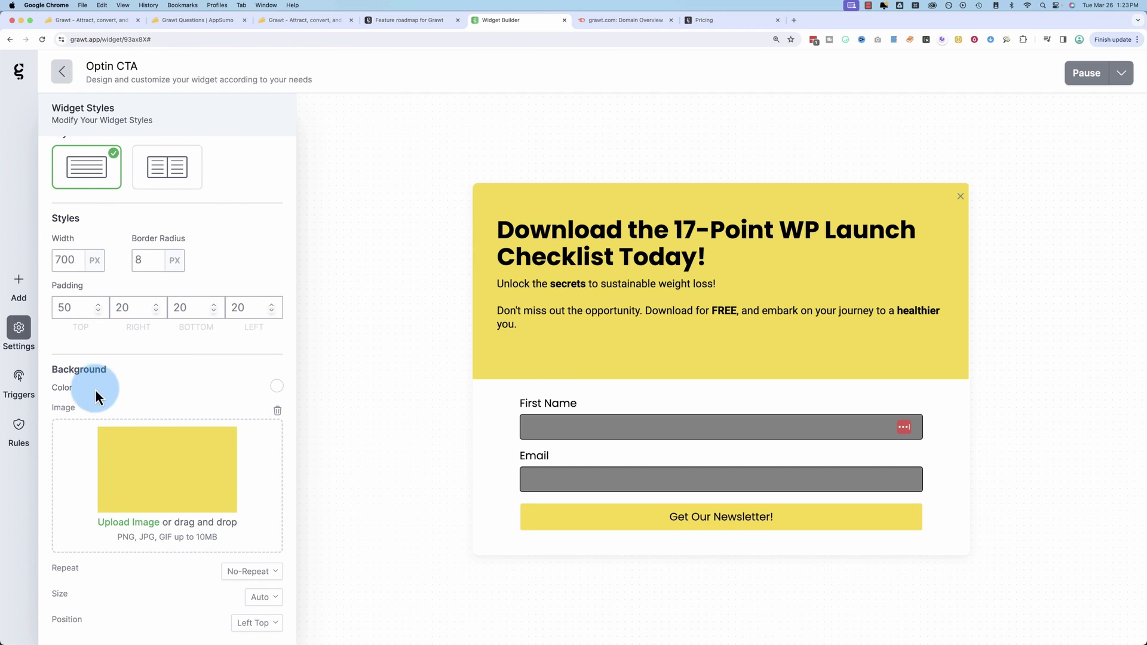
Add a Delay trigger of 5 seconds to the pop-up
left_click(18, 382)
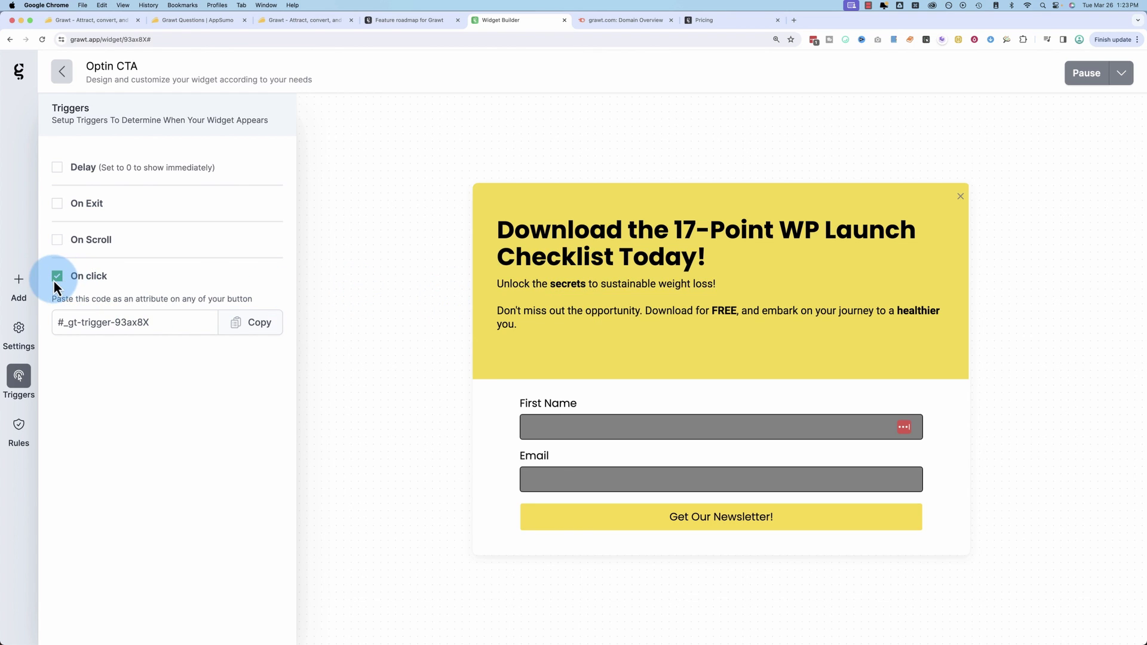
left_click(58, 168)
double_click(73, 198)
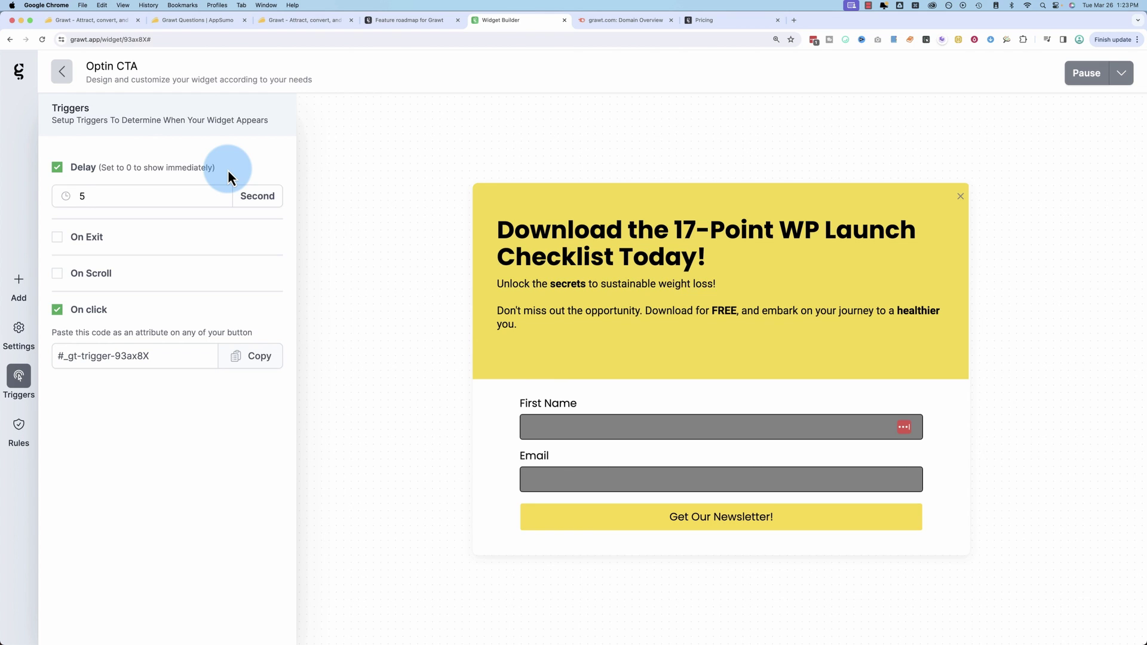
Turn off the pop-up's Delay and On Exit triggers
left_click(57, 168)
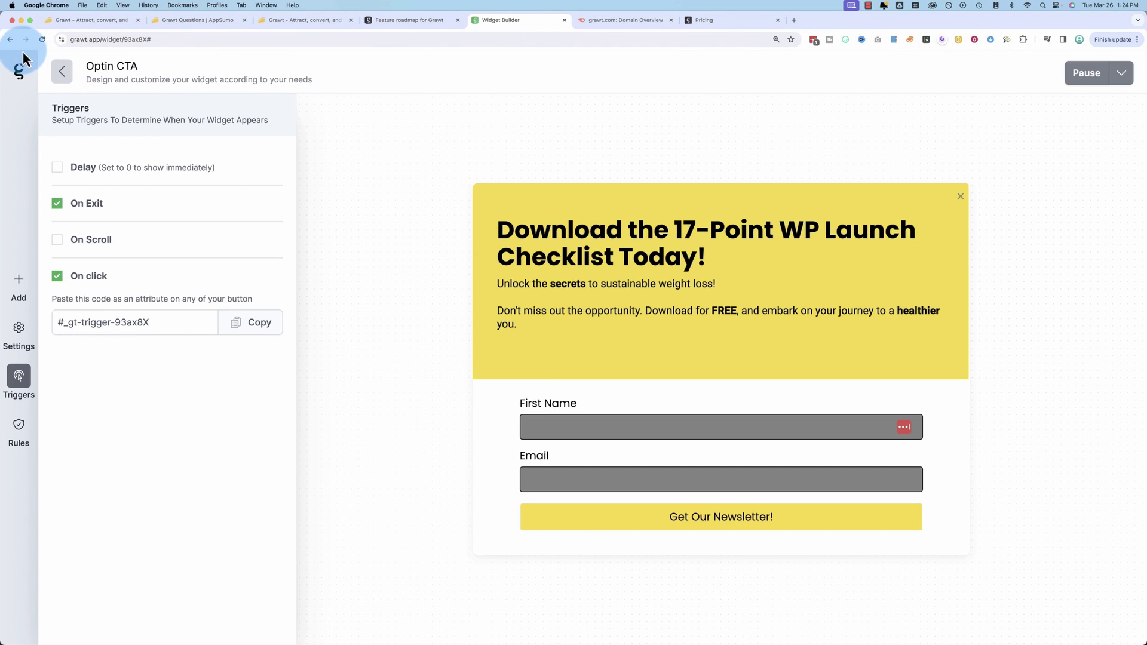
left_click(56, 203)
Try an On Scroll trigger at 50% for the pop-up
left_click(57, 240)
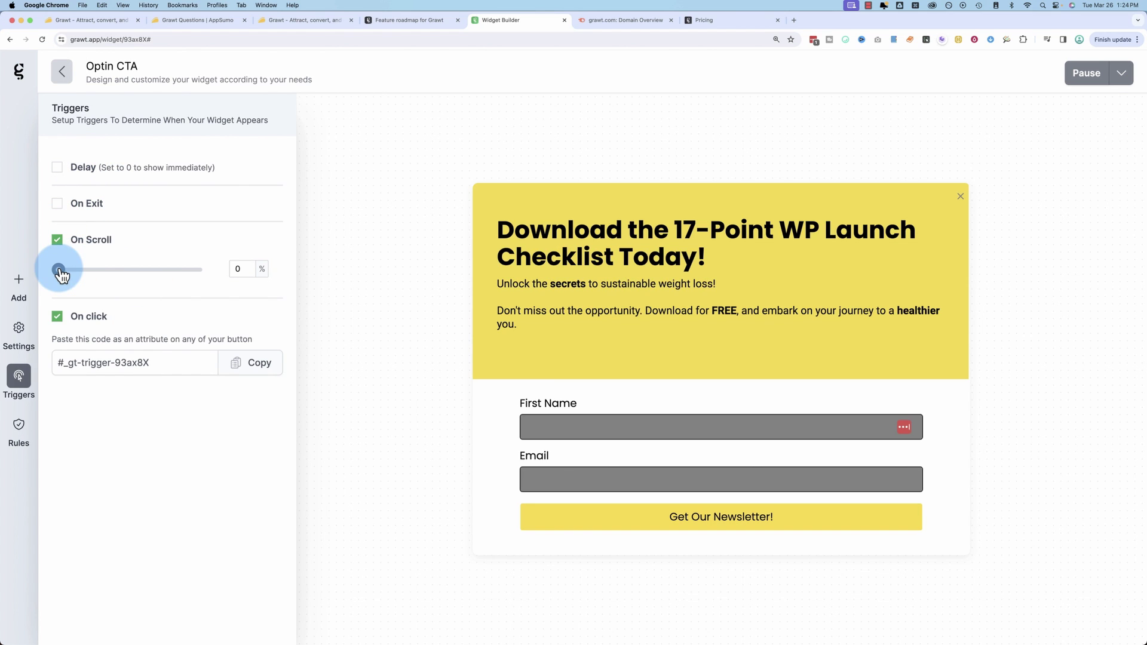
left_click_drag(61, 274, 137, 278)
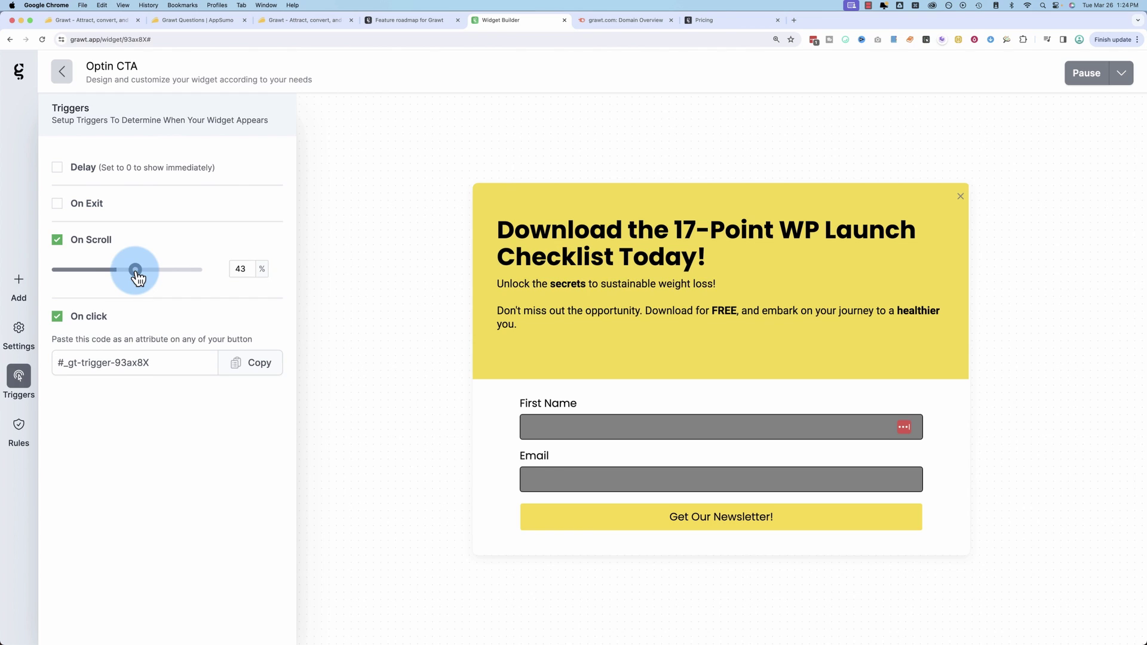
left_click(223, 274)
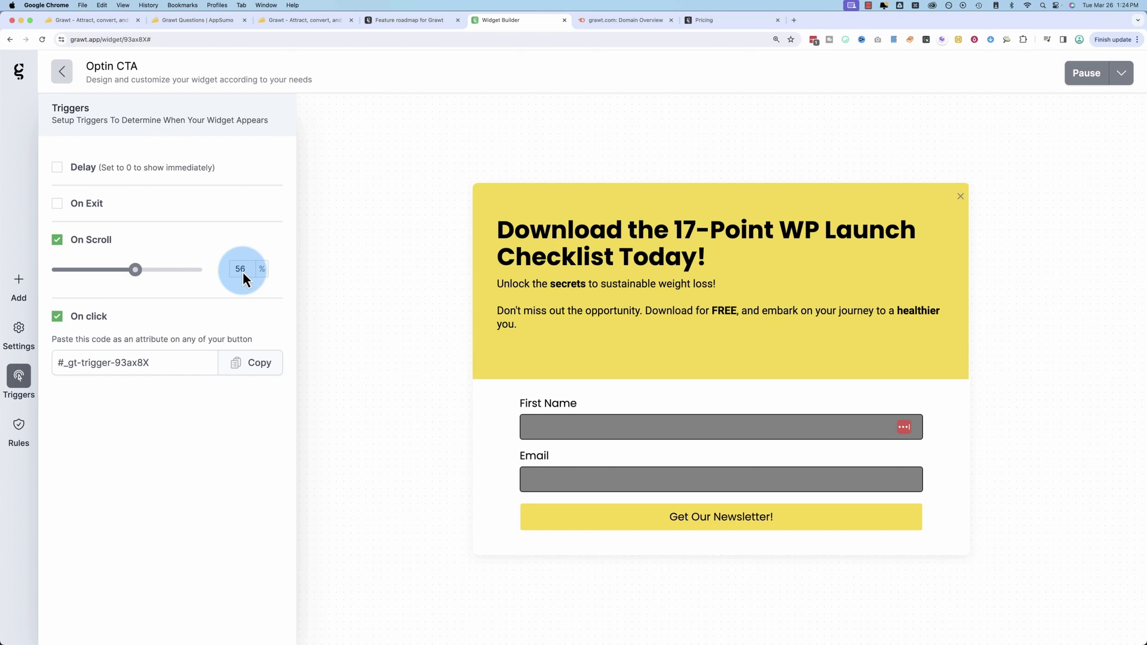
key("BackSpace")
type("0")
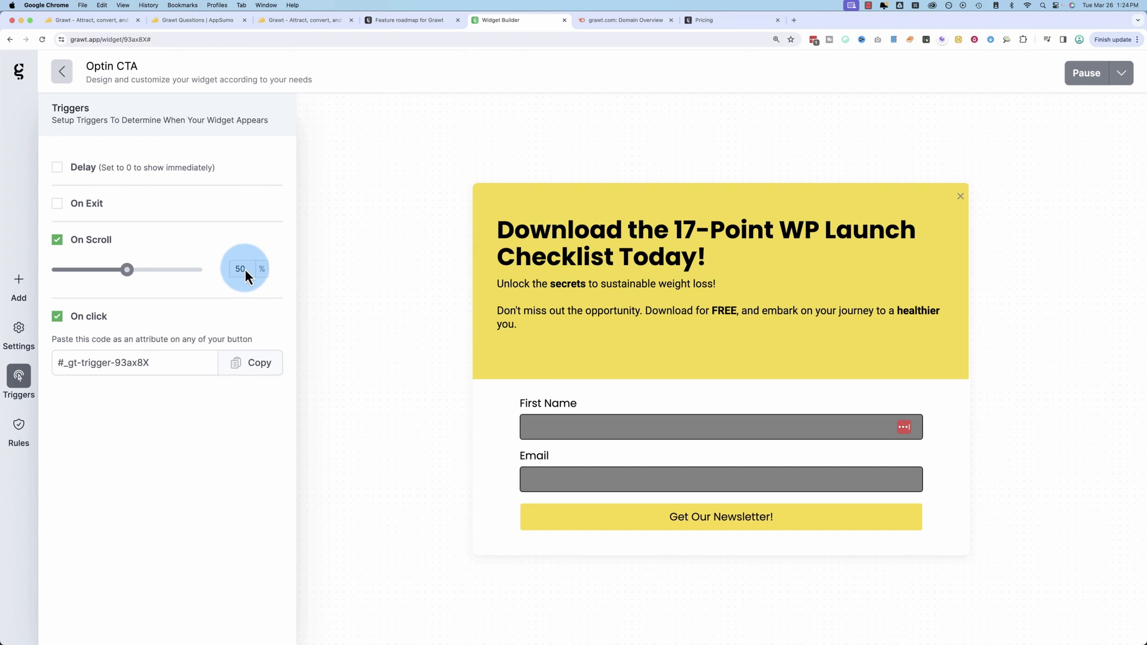
left_click(59, 241)
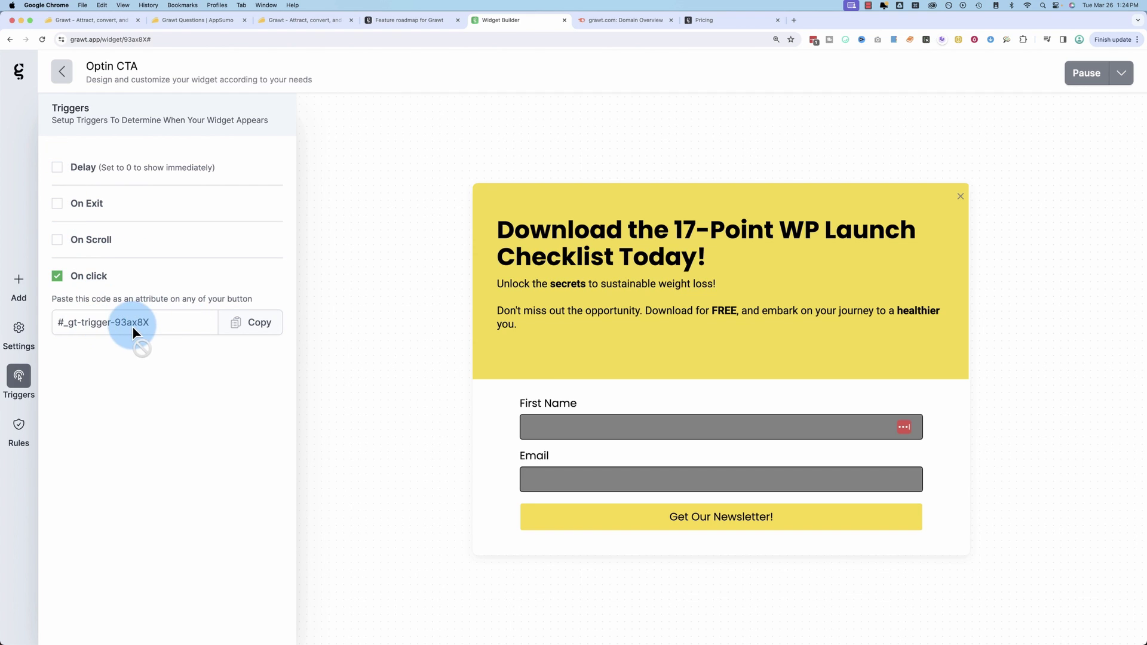
Review the pop-up's Allowed On and Restricted On URL rules
left_click(18, 429)
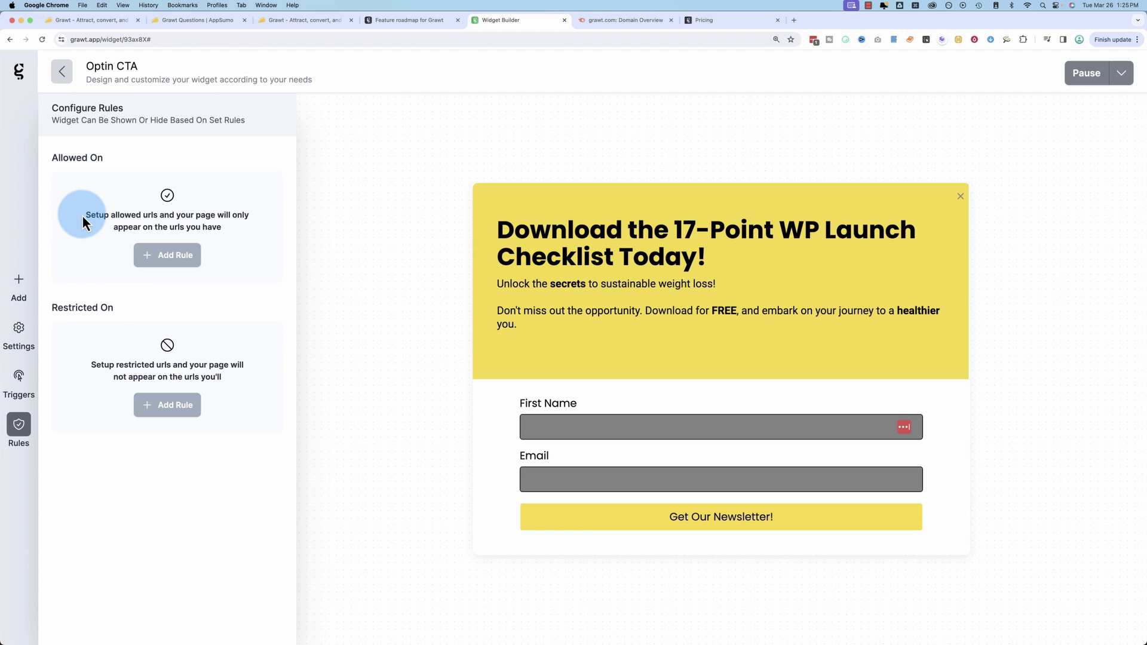
left_click_drag(82, 215, 230, 231)
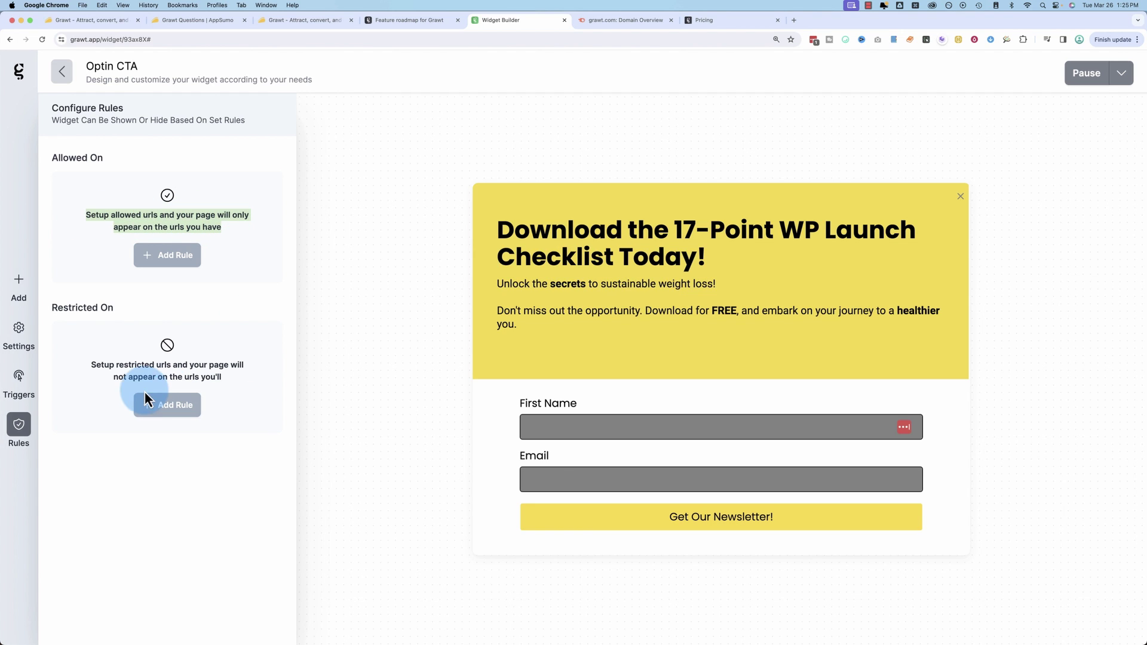
left_click_drag(103, 372, 235, 385)
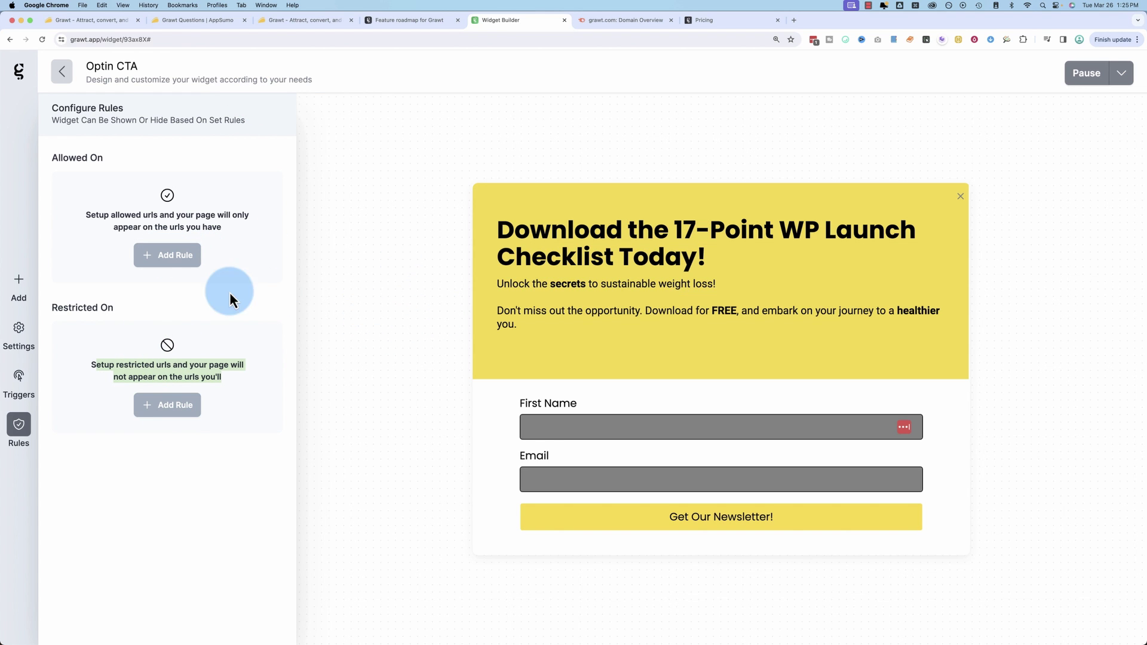
Set the Optin CTA widget's status to Active and return to the widgets list
left_click(1118, 77)
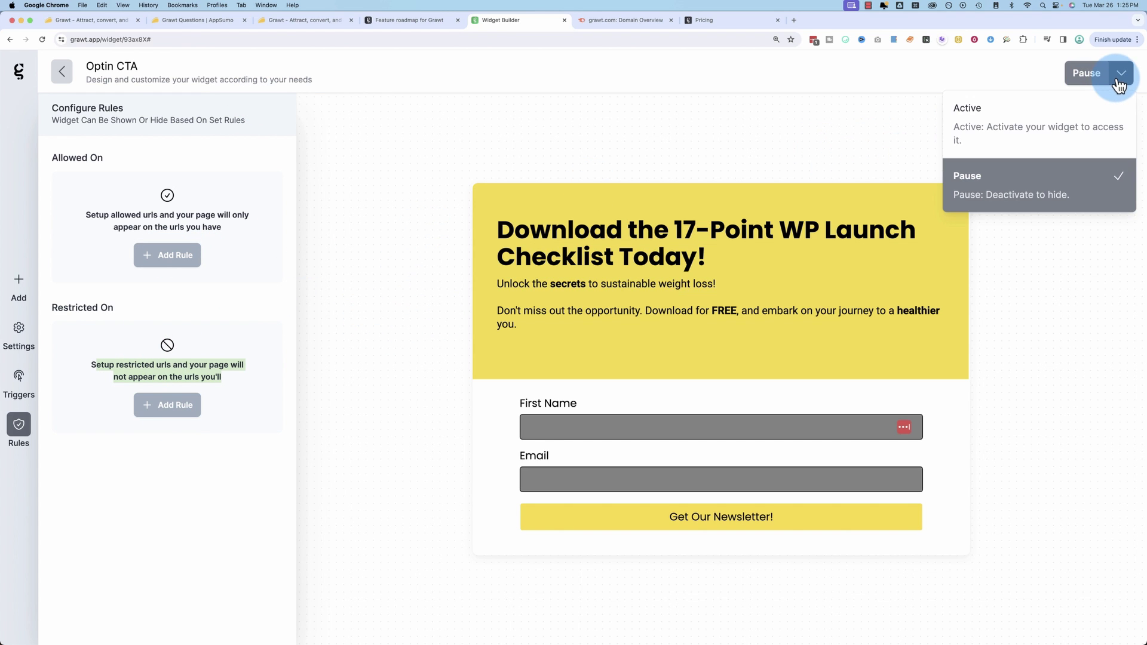
left_click(1028, 124)
left_click(715, 390)
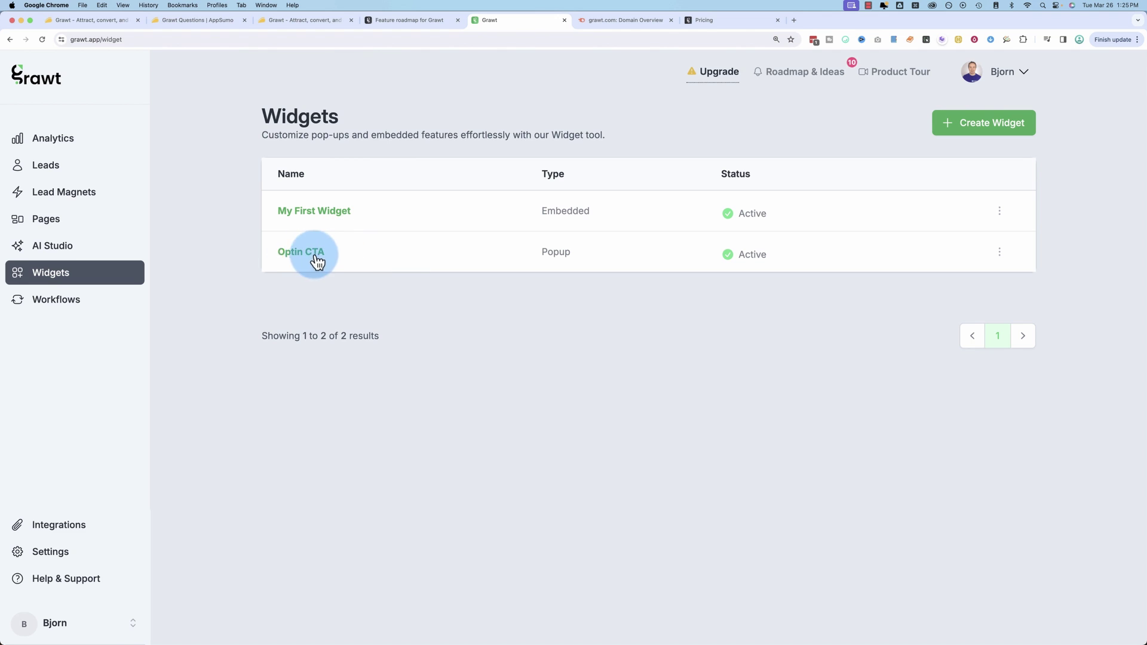
Open the "Download your checklist today!" landing page for editing and delete its embedded My First Widget block
left_click(62, 224)
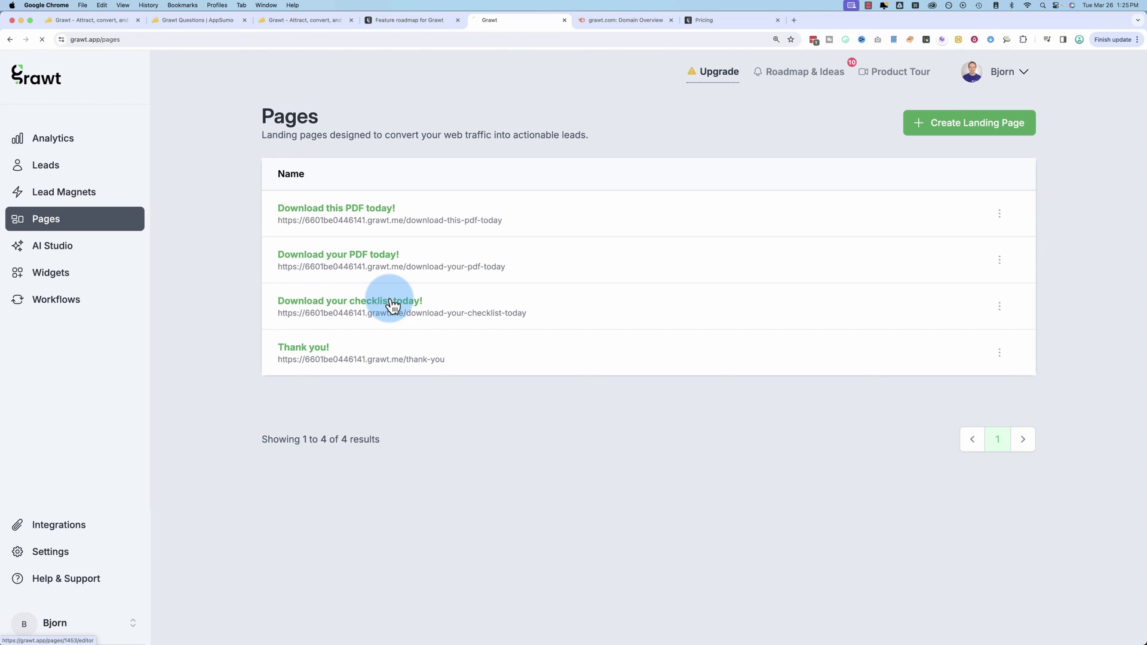
scroll(388, 302, "down", 5)
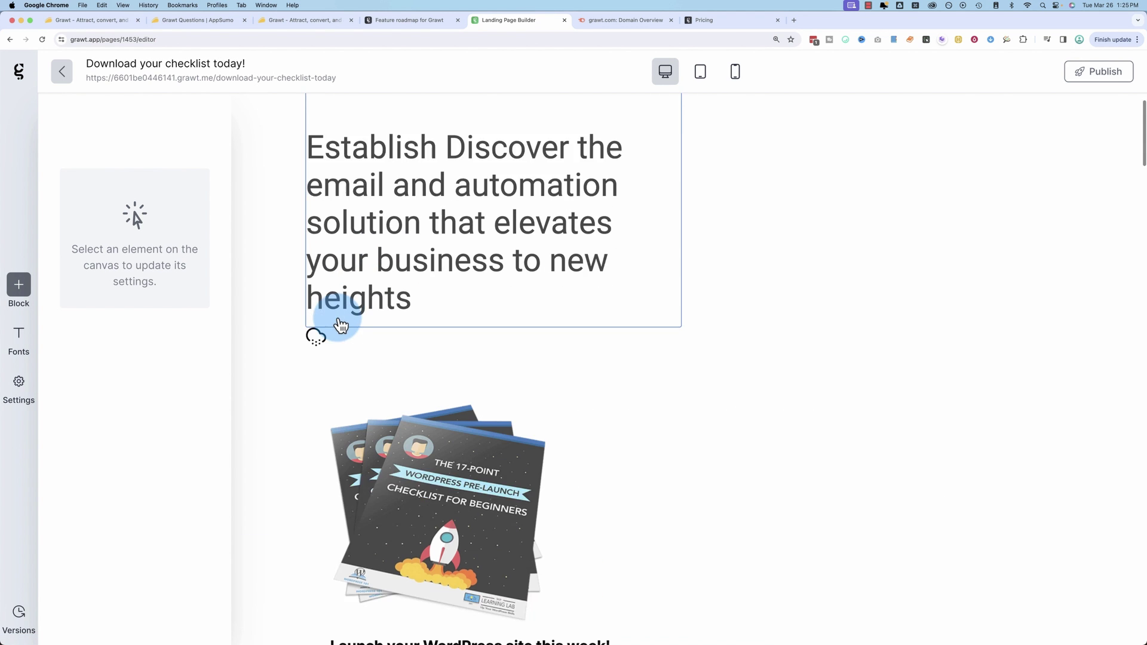
left_click(421, 354)
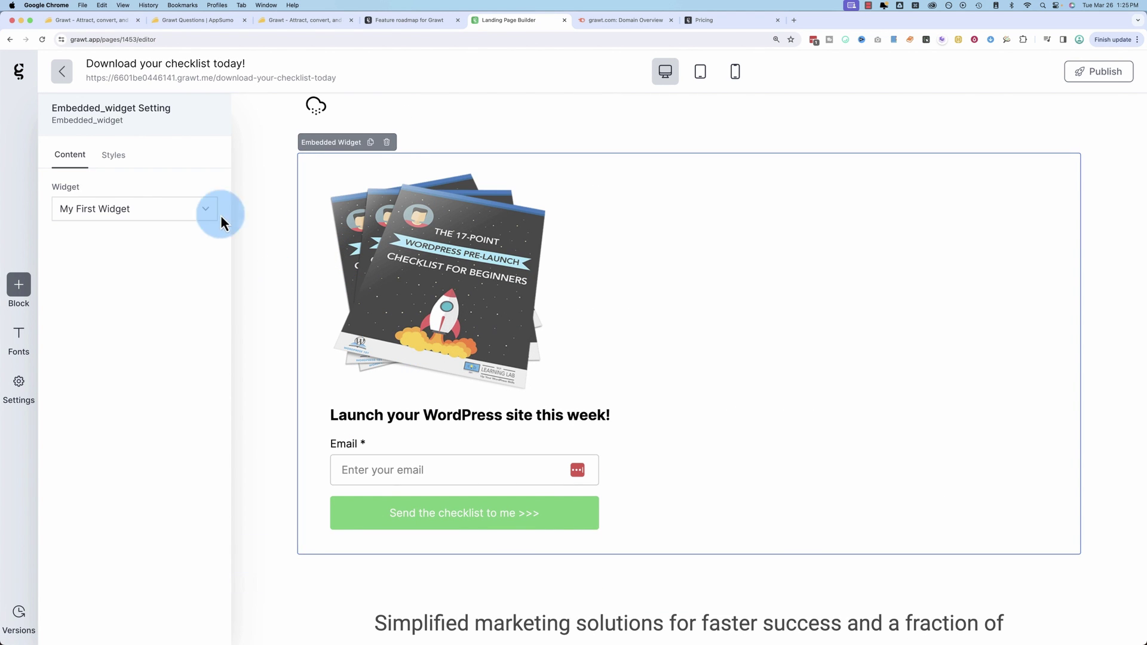
left_click(391, 144)
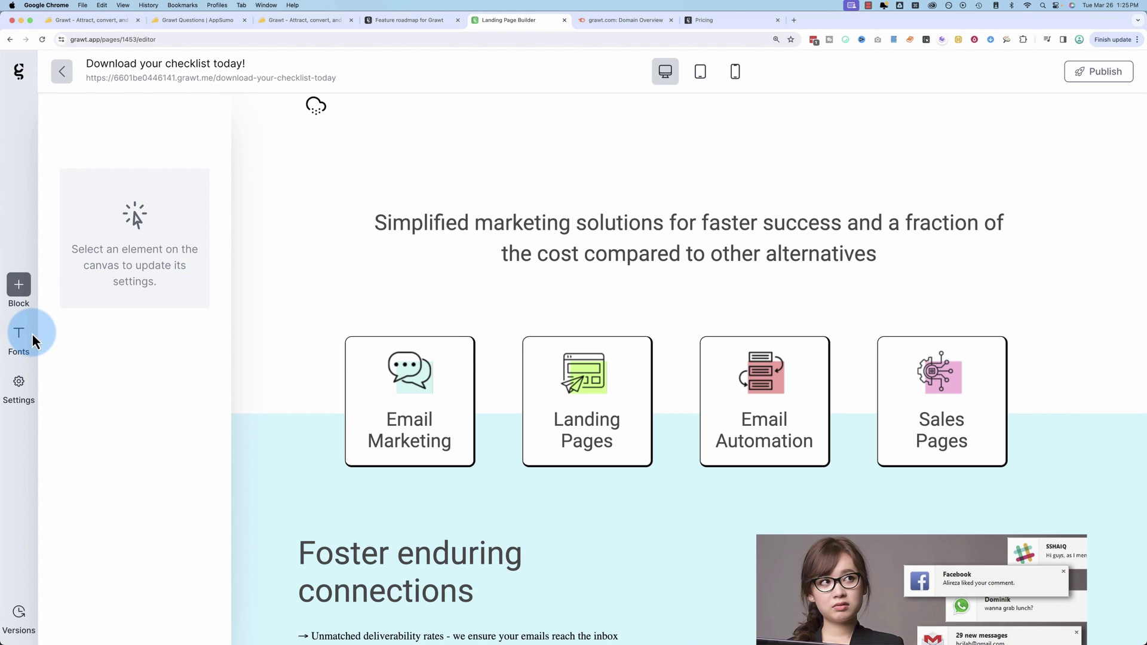
Add one button element above the "Establish Discover the email and automation solution" heading and another directly below it
left_click(24, 302)
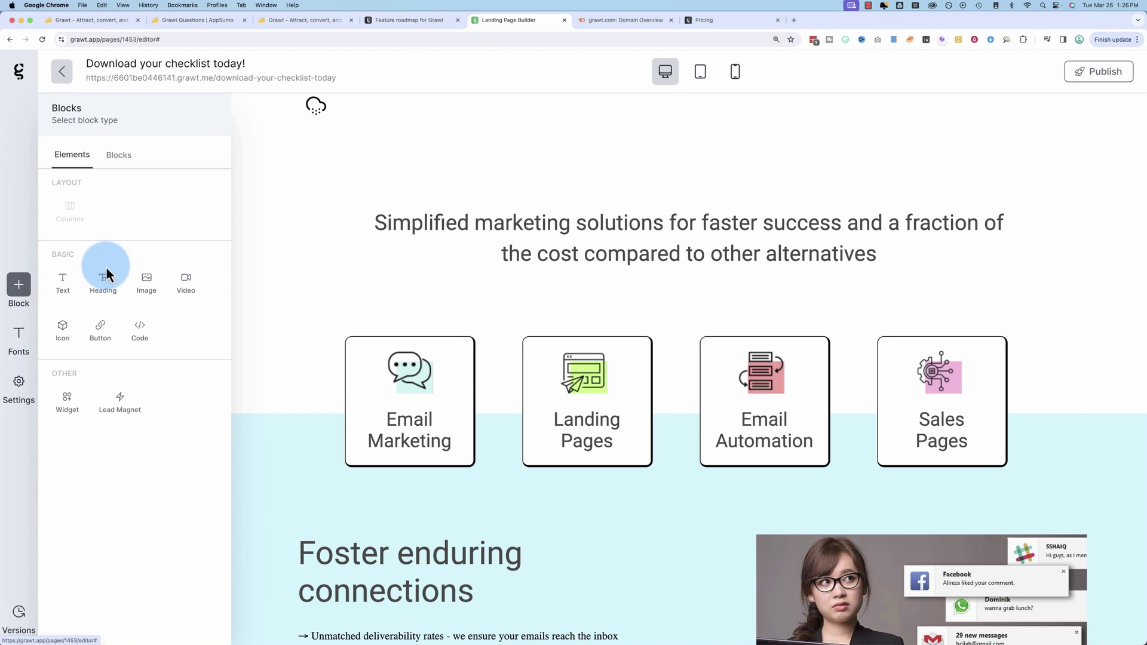
left_click_drag(107, 330, 366, 172)
left_click_drag(114, 318, 405, 381)
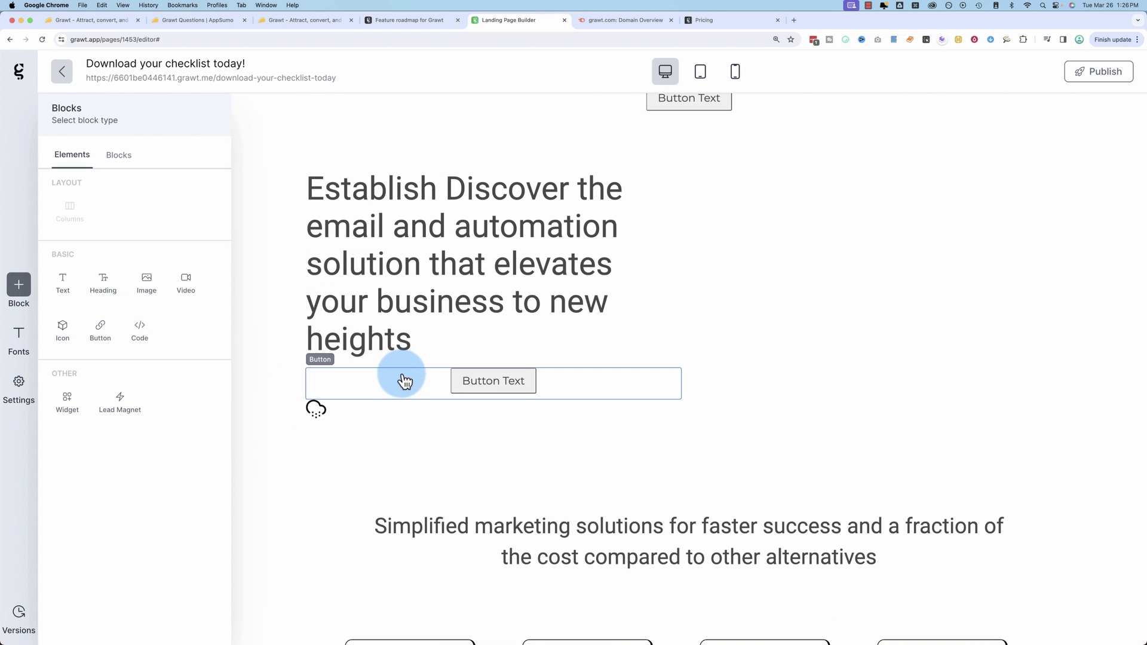
Delete the cloud icon beneath the button that sits below the hero heading
left_click(494, 387)
left_click(315, 411)
left_click(349, 387)
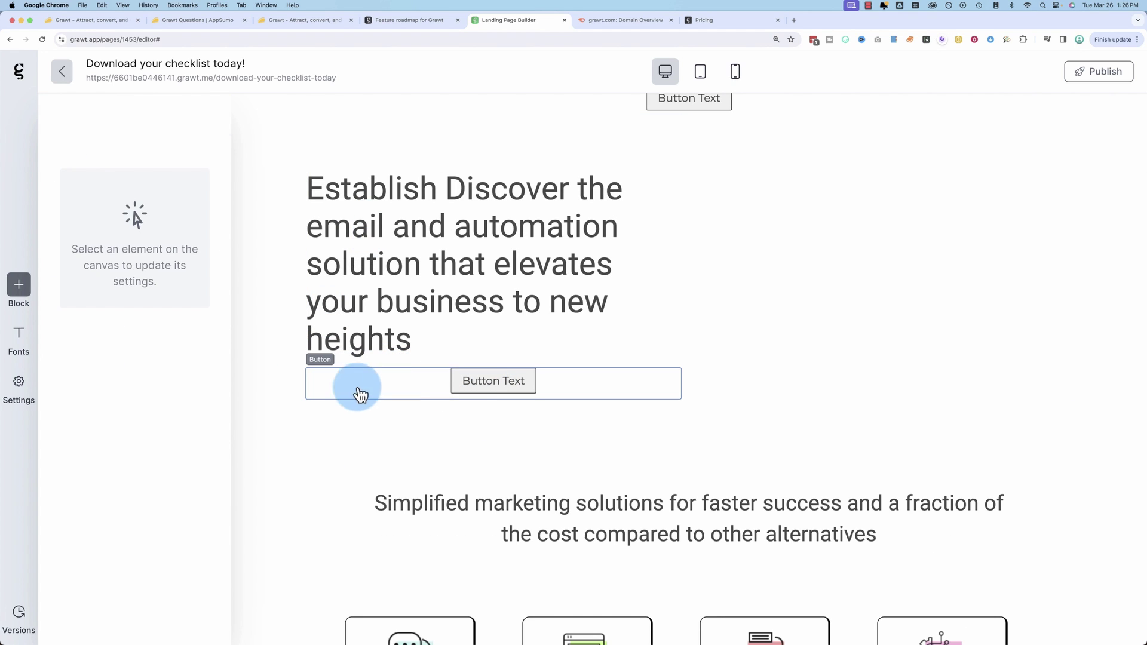
Label the button below the heading "Download the checklist today!" and prefix the text with "Click here to"
left_click(492, 380)
triple_click(77, 209)
type("Download the checklist today!")
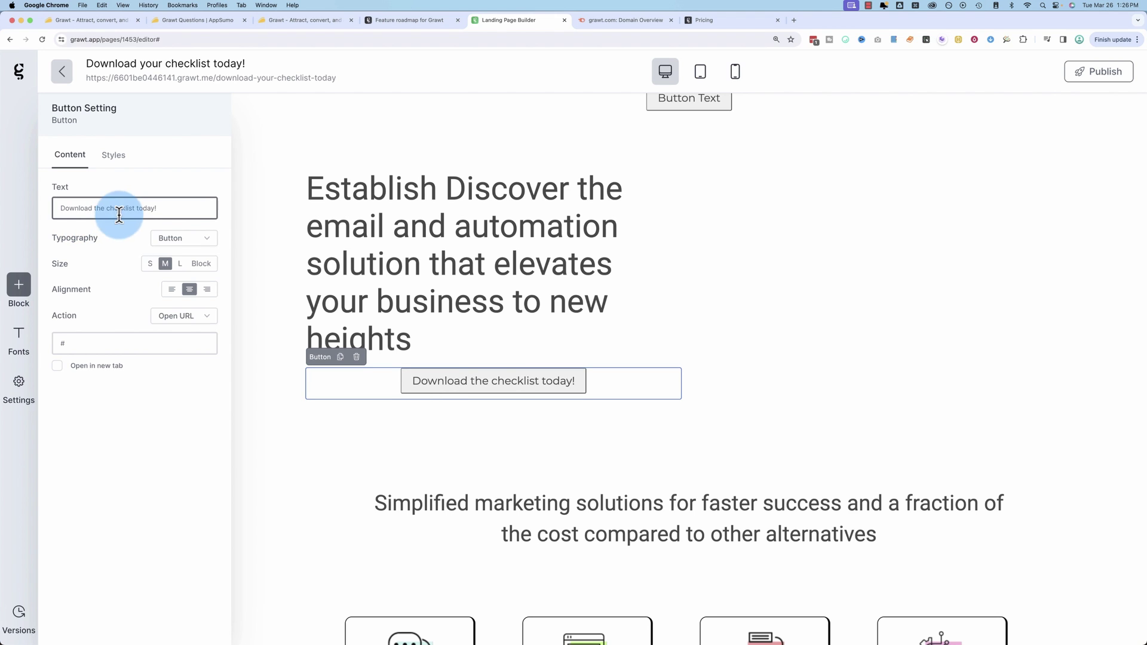
left_click(60, 208)
type("Click here to")
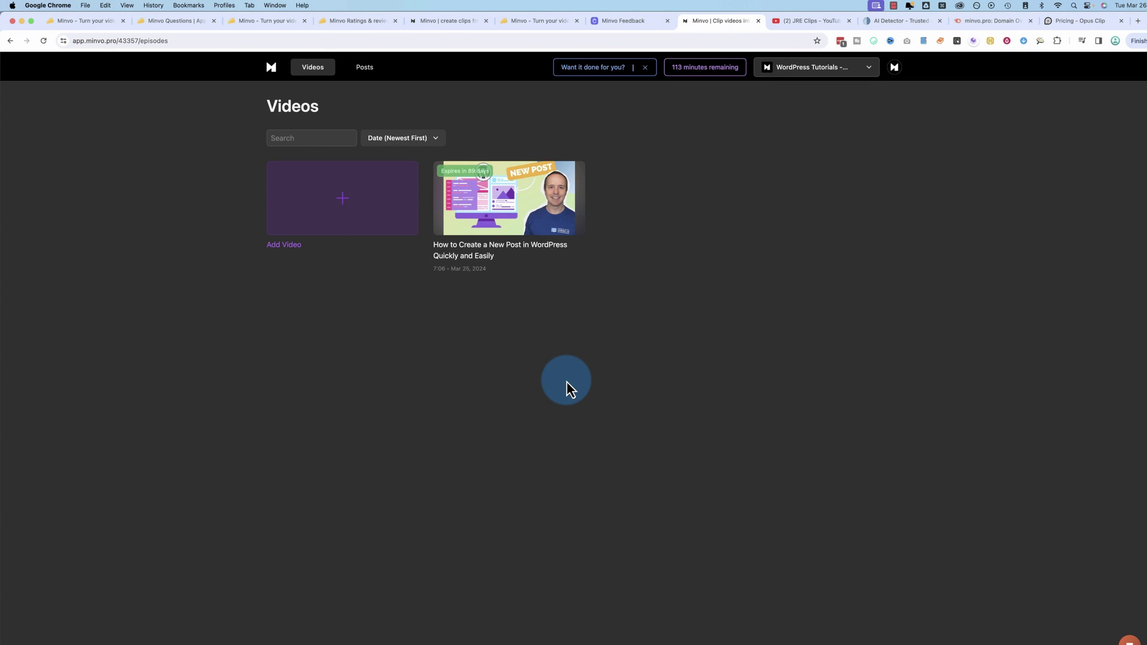
In Minvo, switch the active brand from WordPress Tutorials - WPLearningLab to Interviews
left_click(869, 68)
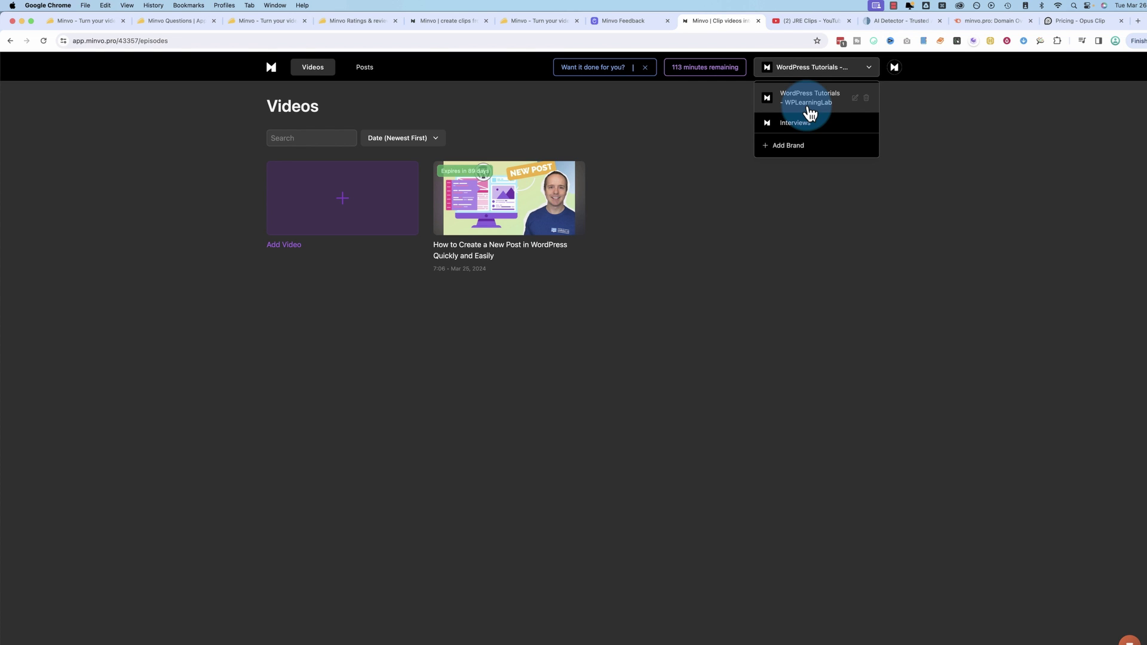
mouse_move(484, 198)
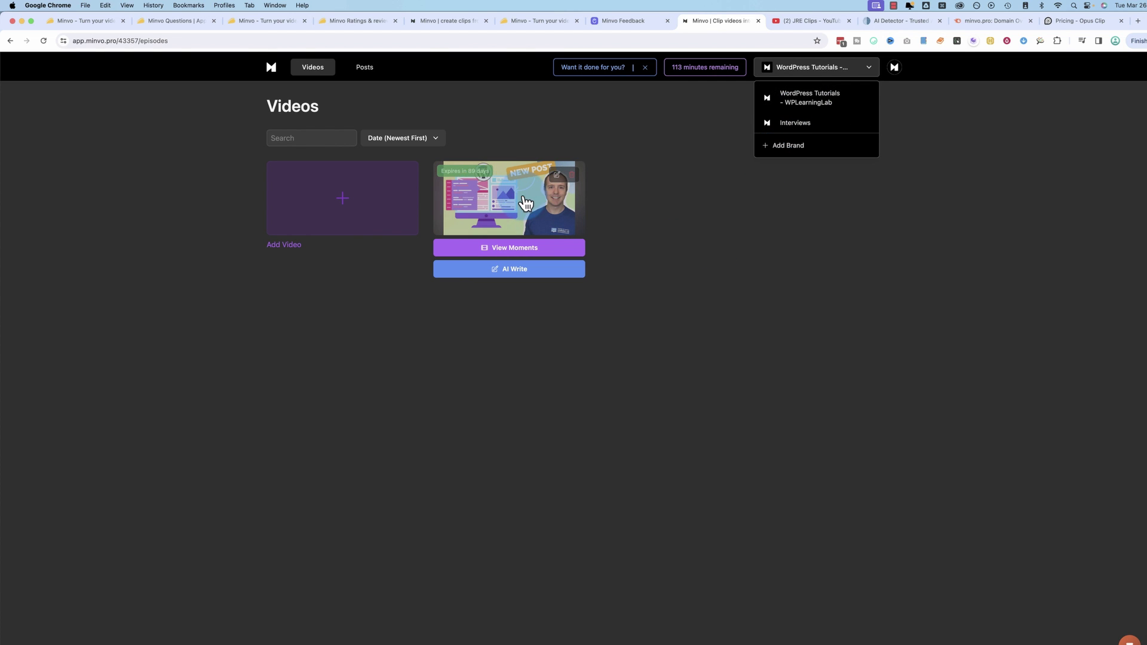
left_click(620, 206)
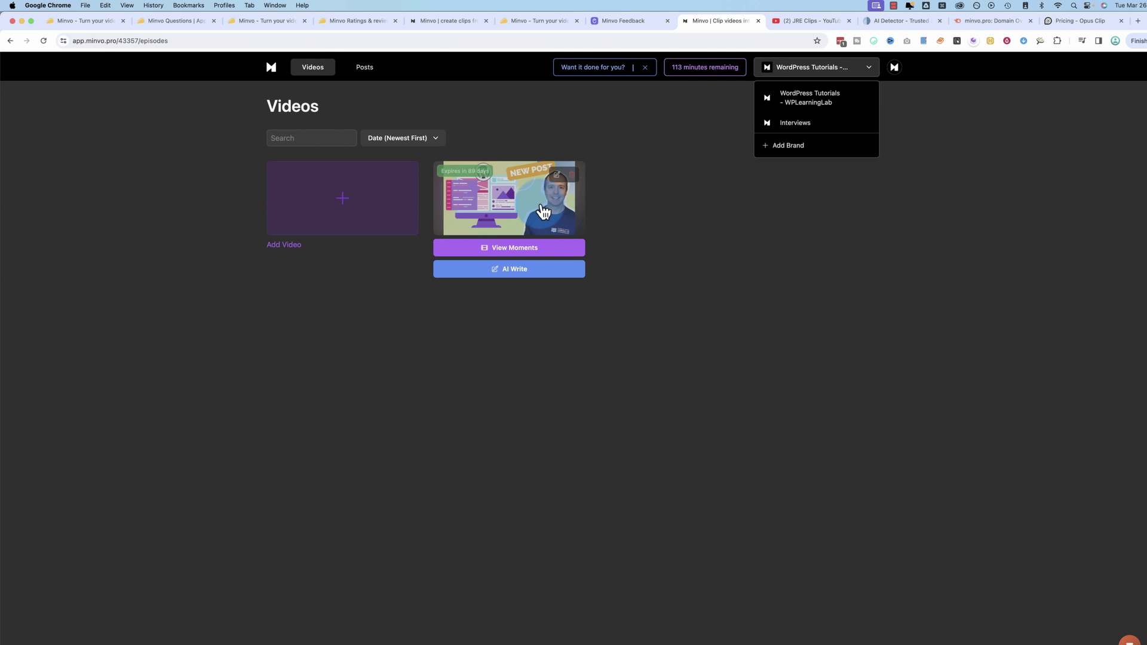
left_click(795, 123)
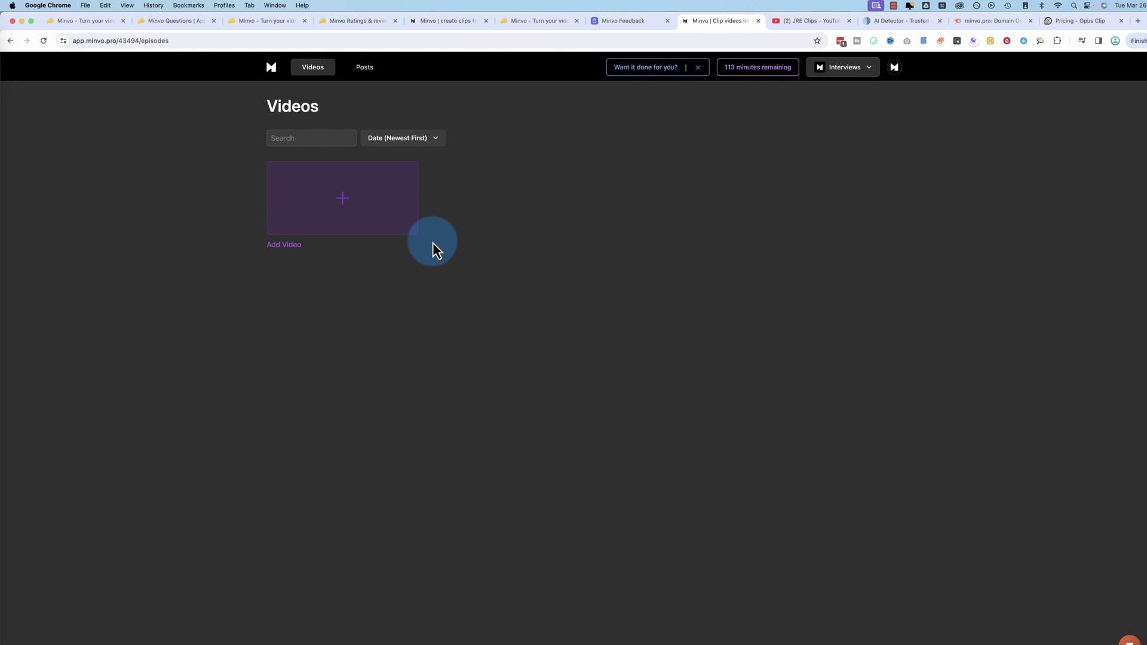
Start adding a video with Make Shorts from a Video, using YouTube import as the source
left_click(356, 201)
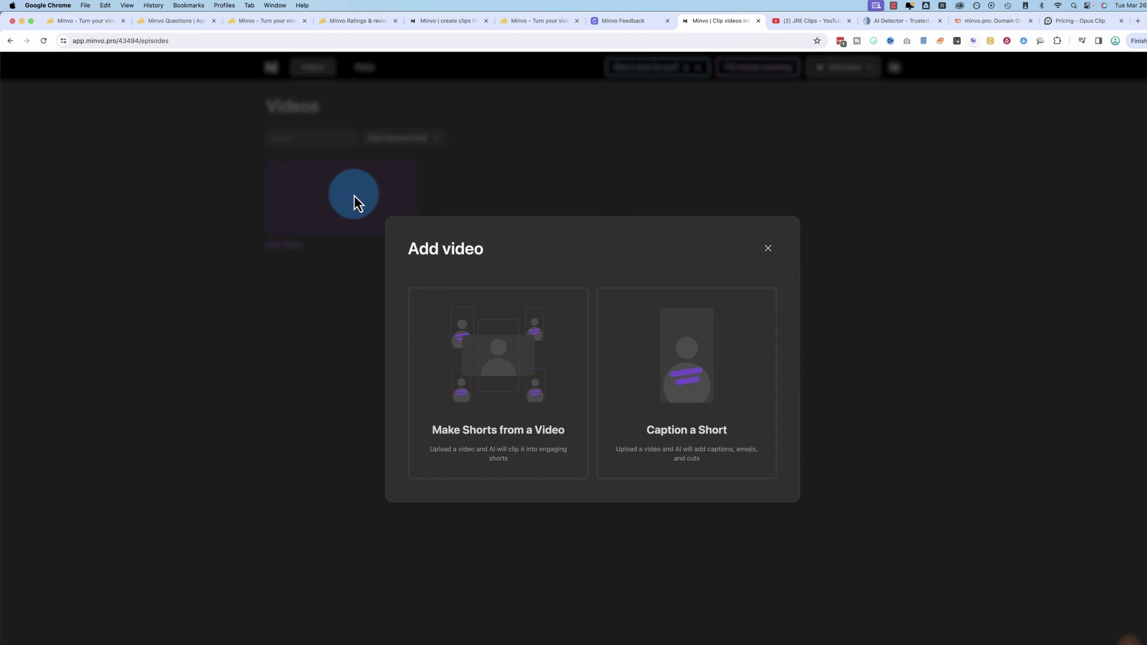
left_click(526, 365)
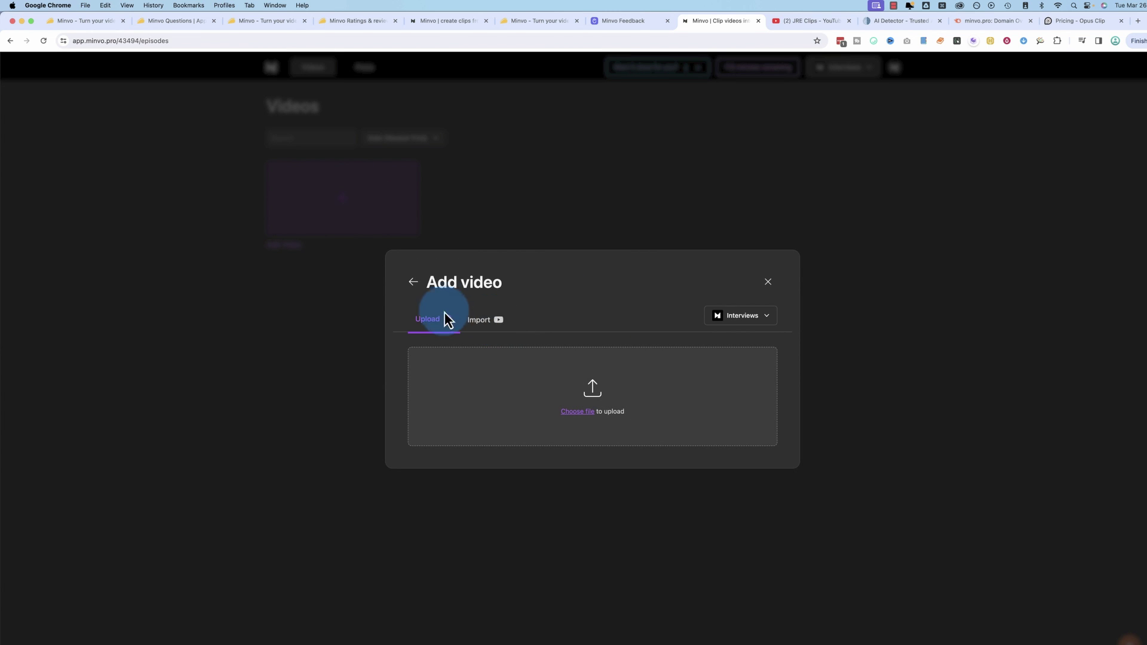
left_click(481, 320)
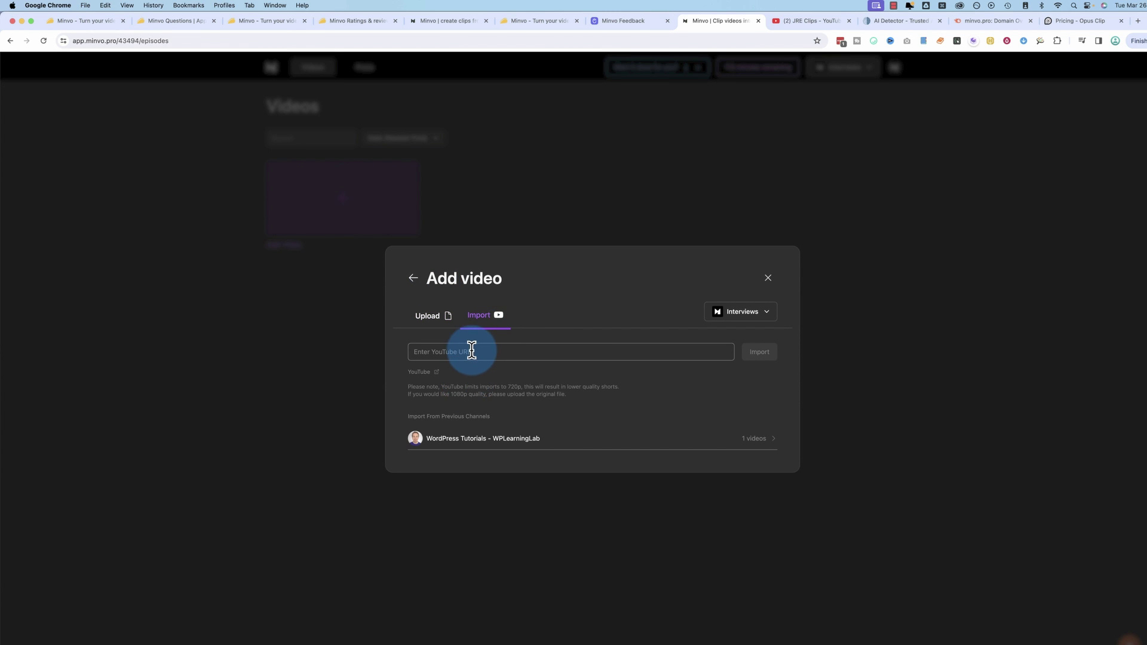
Switch to the JRE Clips channel on YouTube and copy the link of the "Looking at Monkeys Riding Dogs" video
left_click(804, 23)
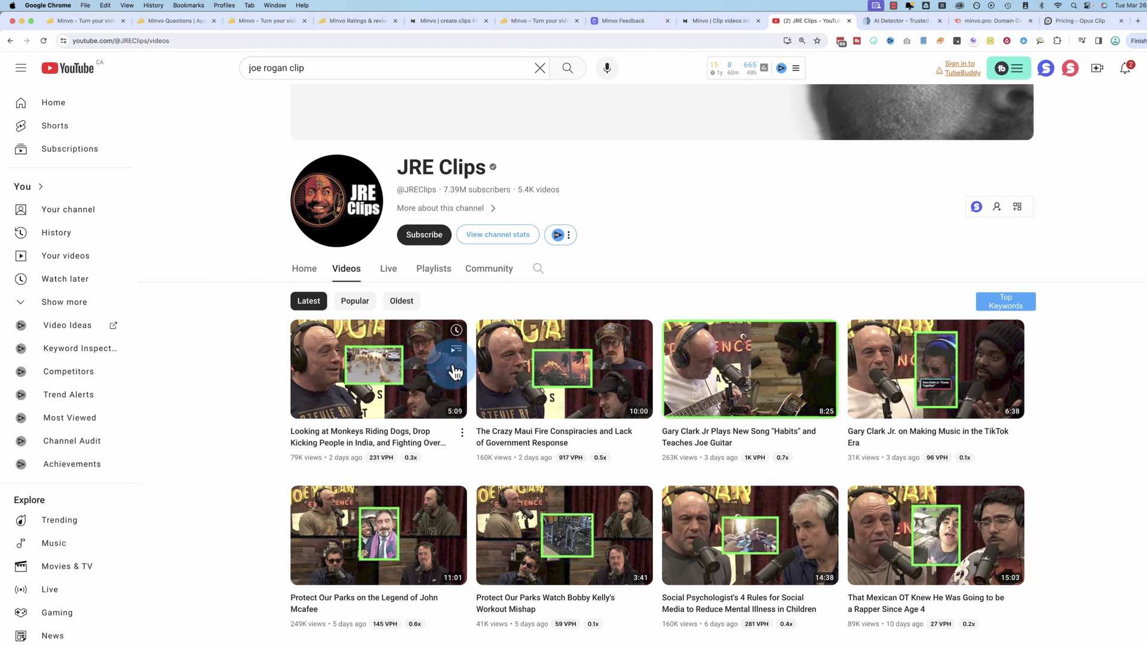
right_click(439, 355)
left_click(468, 406)
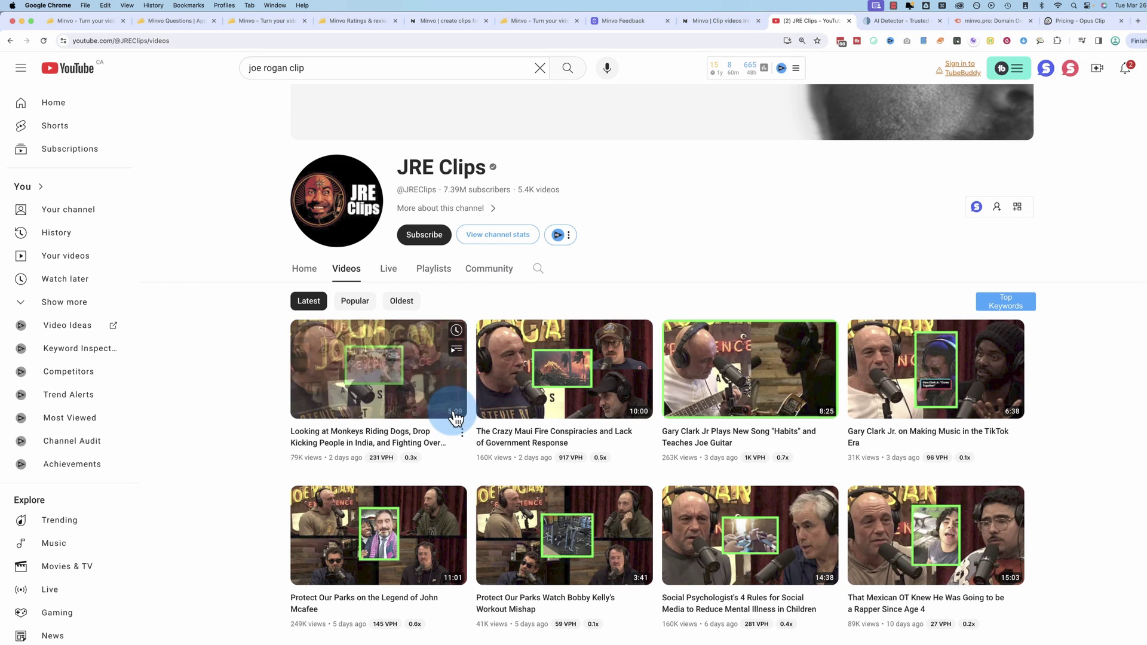
Return to Minvo and enter the copied video link as the YouTube URL to import
left_click(716, 22)
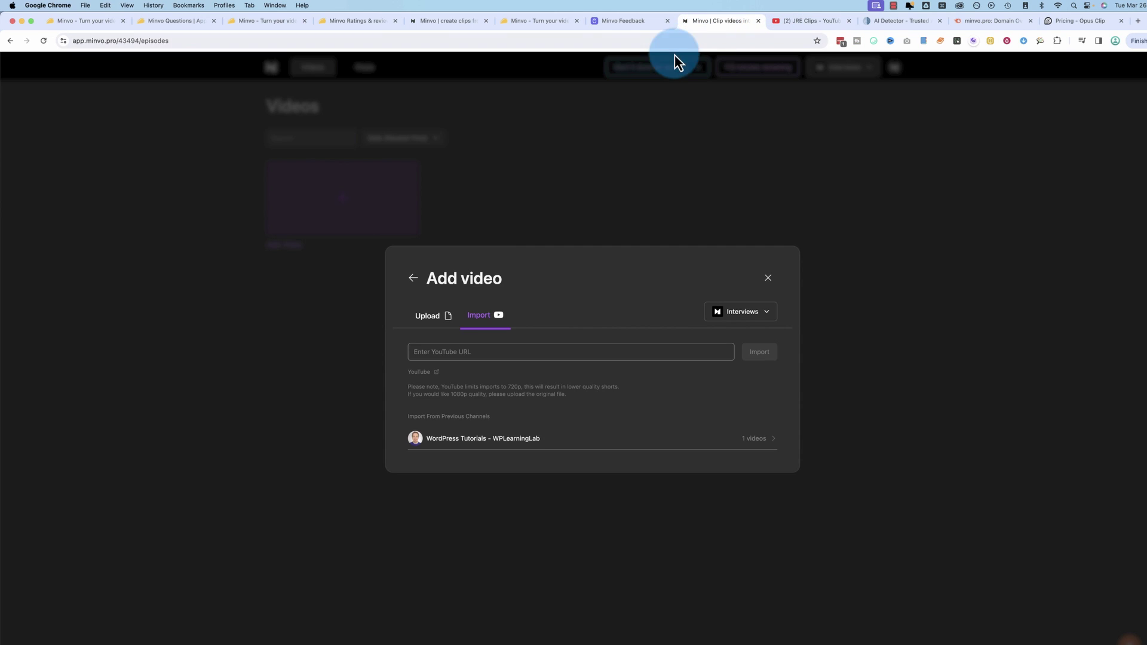
left_click(505, 352)
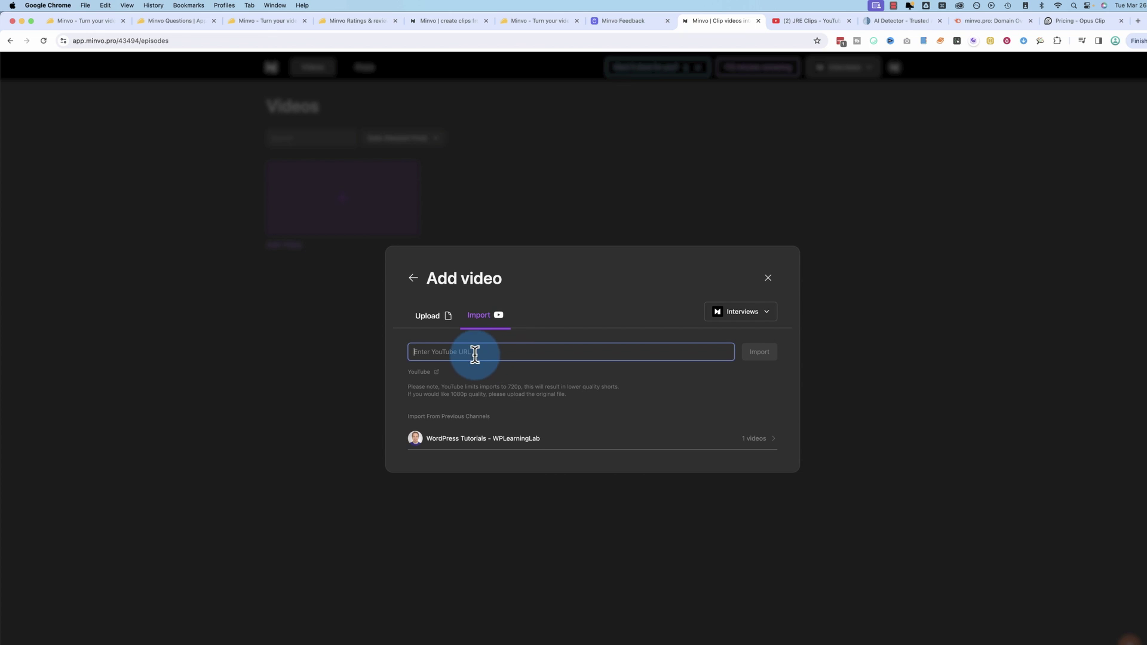
key("super+v")
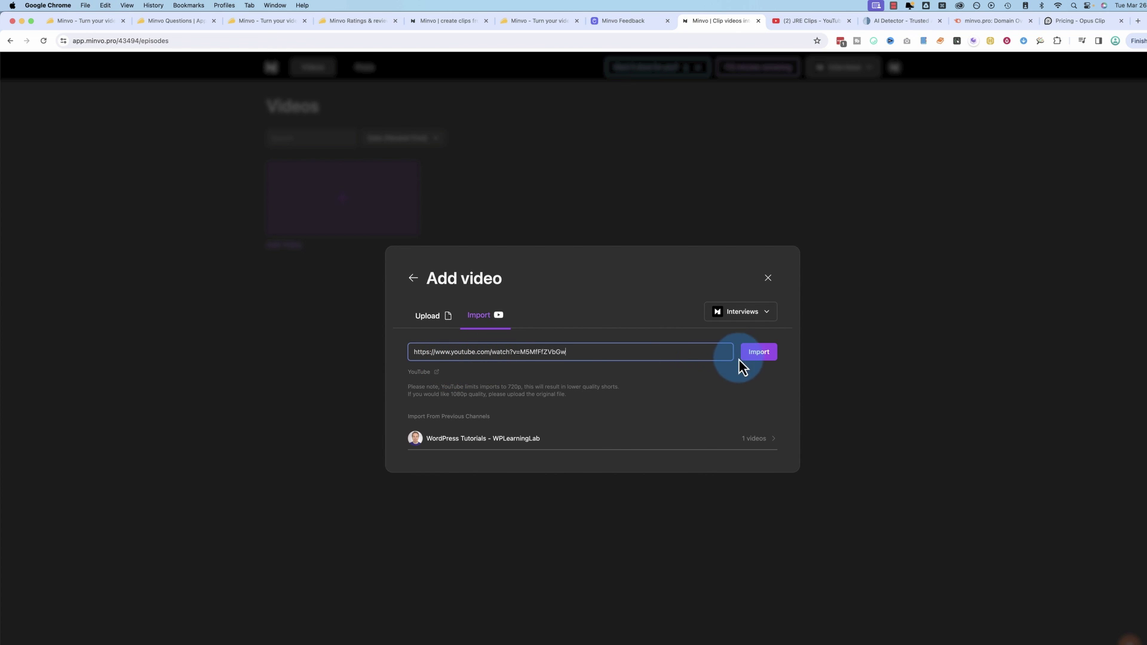
Browse the previously imported WordPress Tutorials - WPLearningLab channel, and restore the copied link in the YouTube import form
left_click(702, 443)
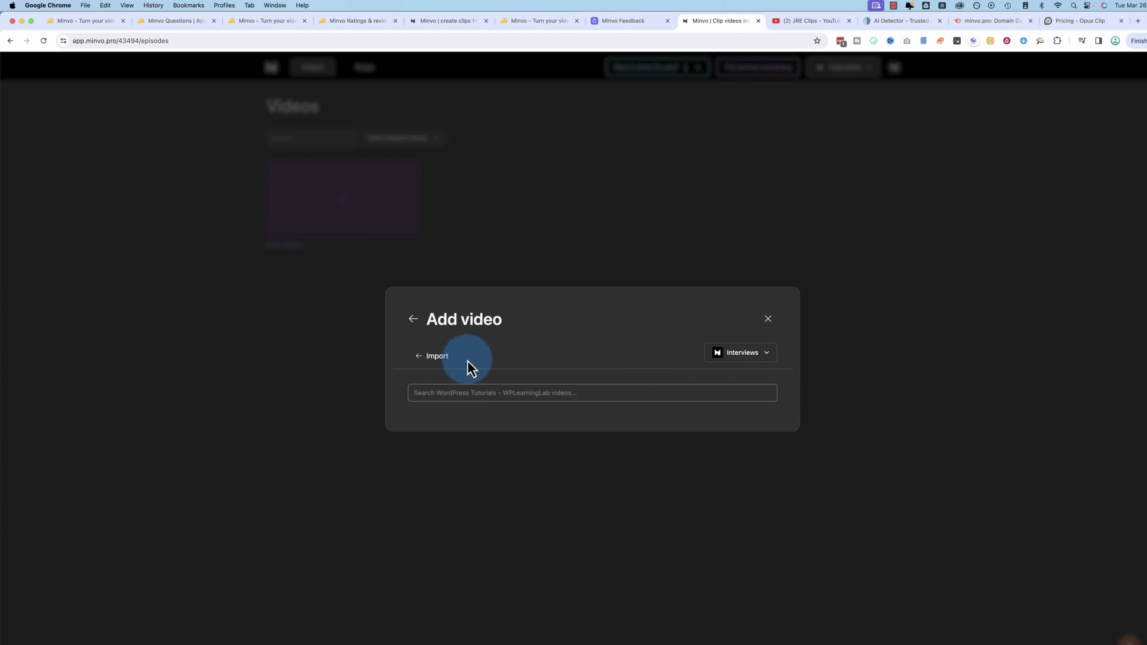
left_click(420, 334)
left_click(448, 376)
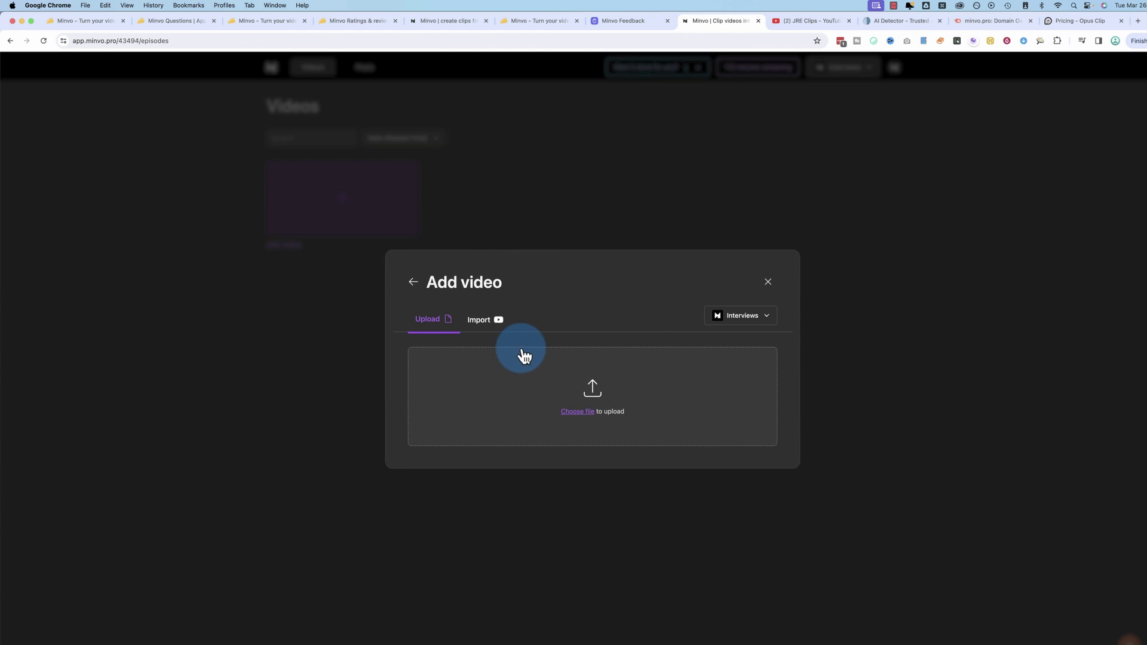
left_click(492, 320)
left_click(478, 351)
key("super+v")
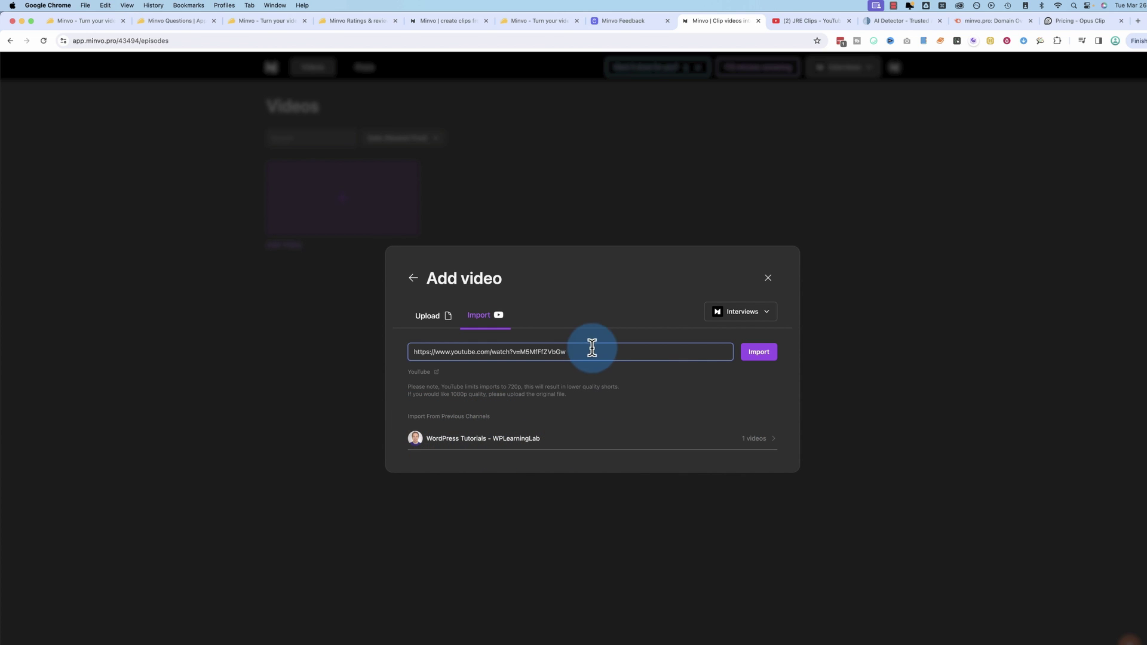
Import the YouTube video, set the moment duration to 30 secs and enter the AI instructions "Make the moments great!"
left_click(757, 353)
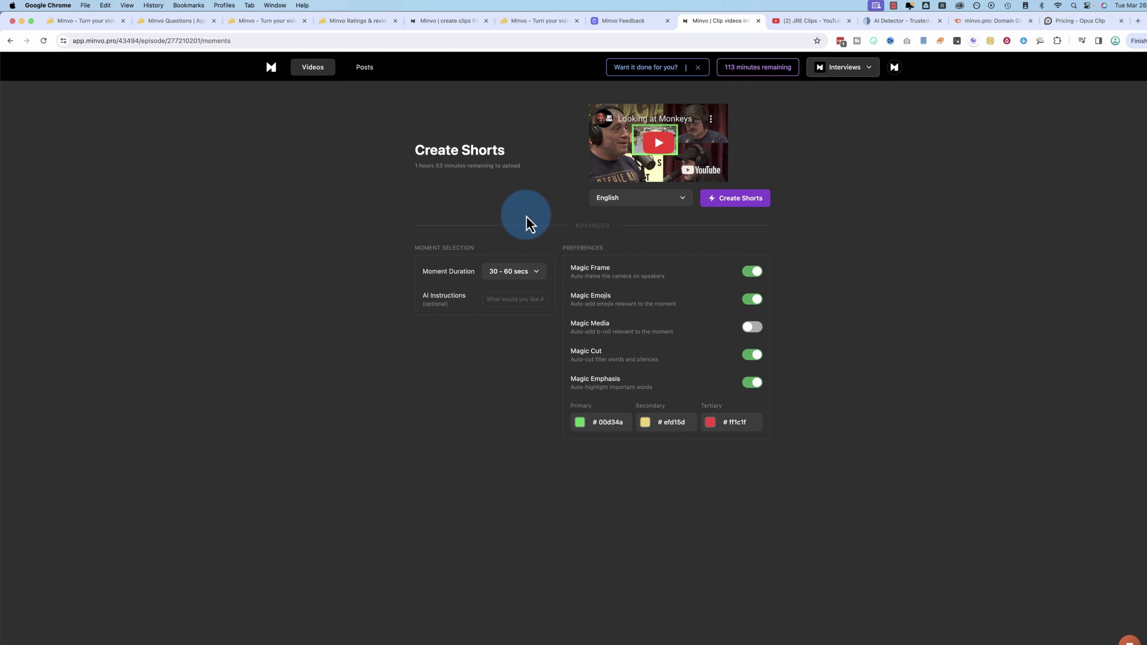
left_click(537, 274)
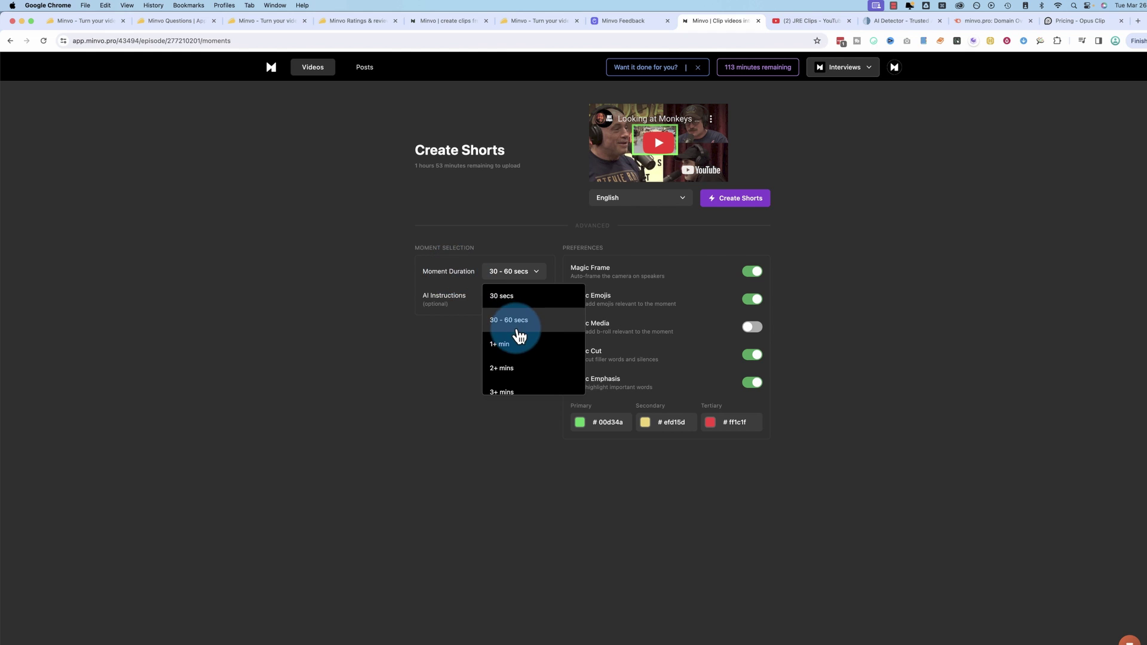
left_click(500, 299)
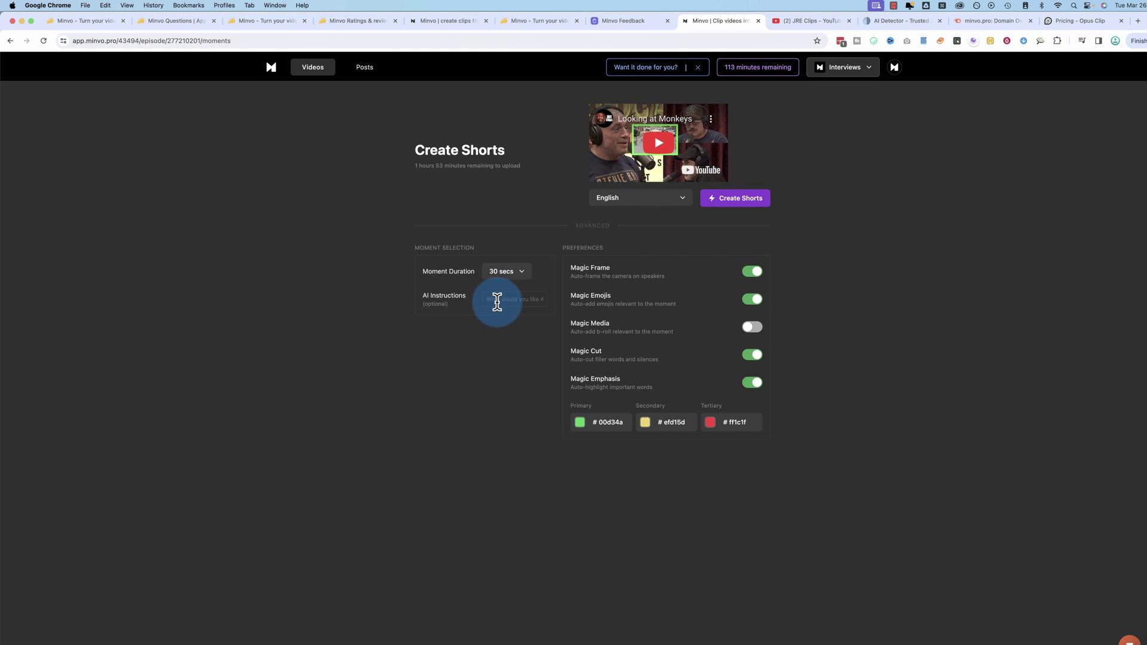
left_click(518, 303)
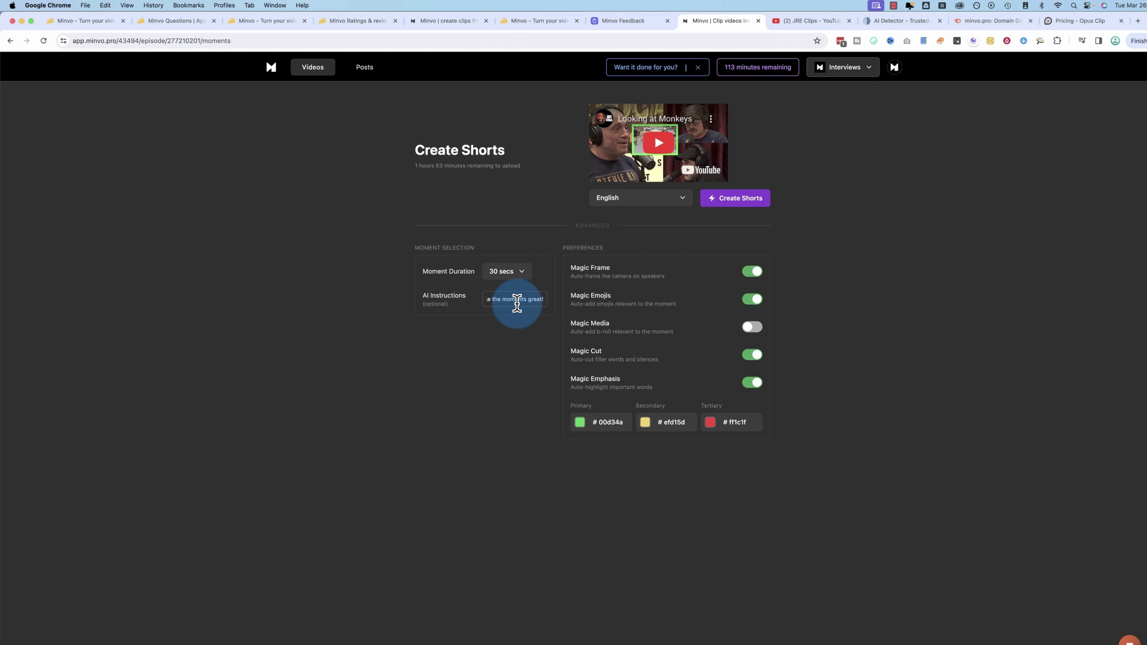
left_click(475, 281)
type("!")
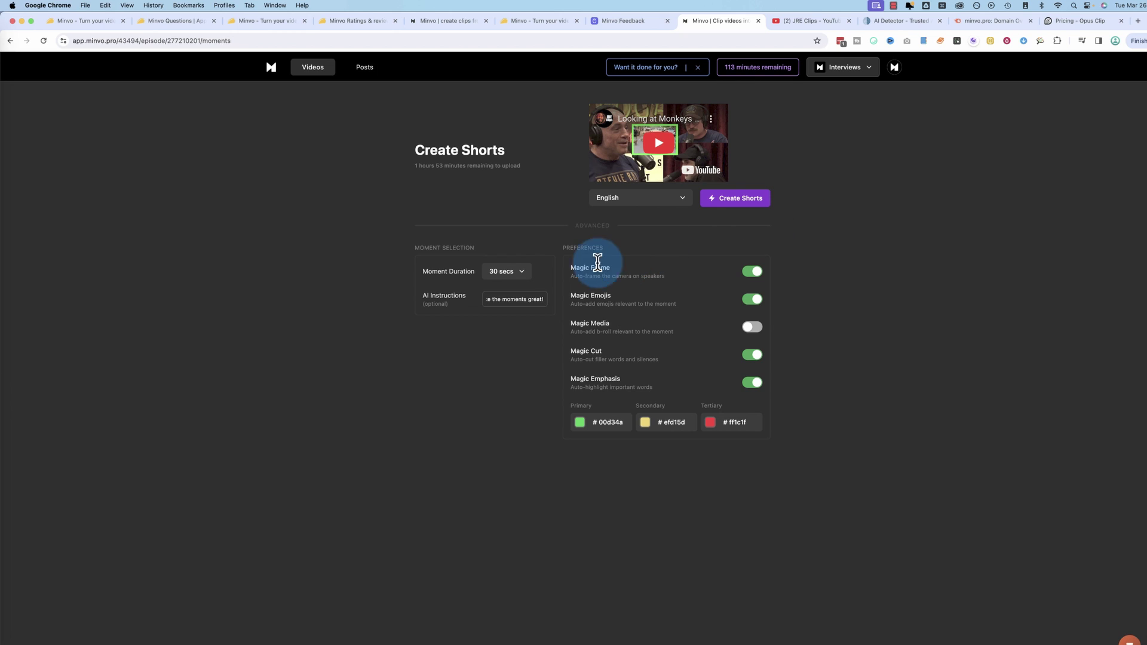
Review the Magic Frame, Magic Cut and Magic Emphasis preferences for the shorts, and enable Magic Media
left_click_drag(568, 269, 688, 281)
left_click(687, 278)
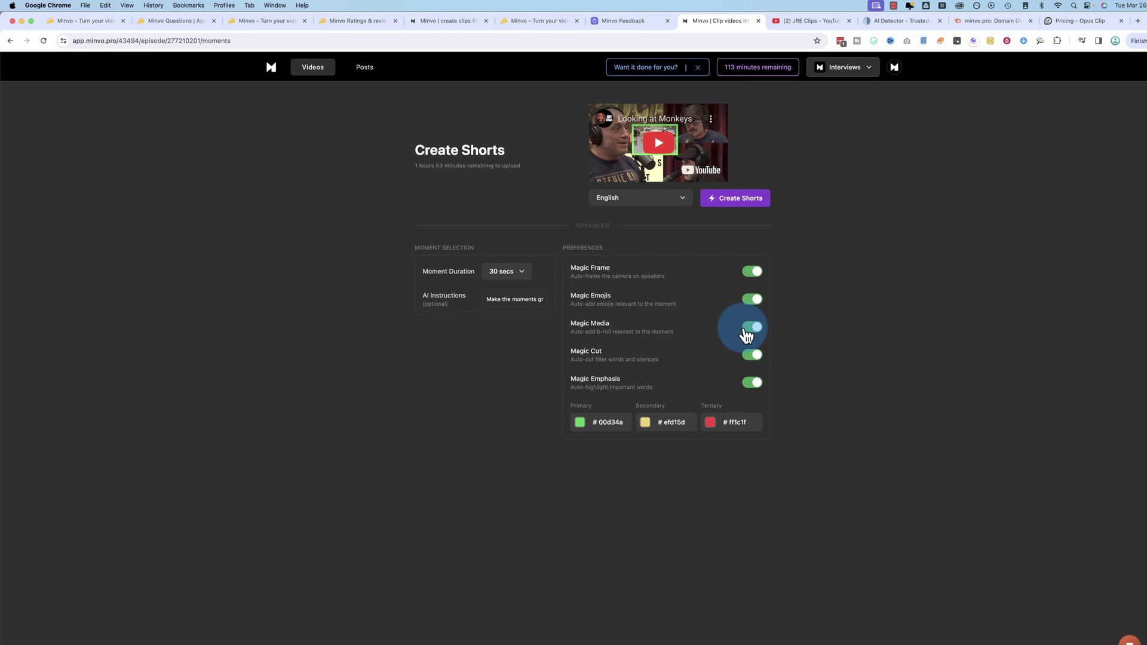
left_click_drag(575, 351, 667, 363)
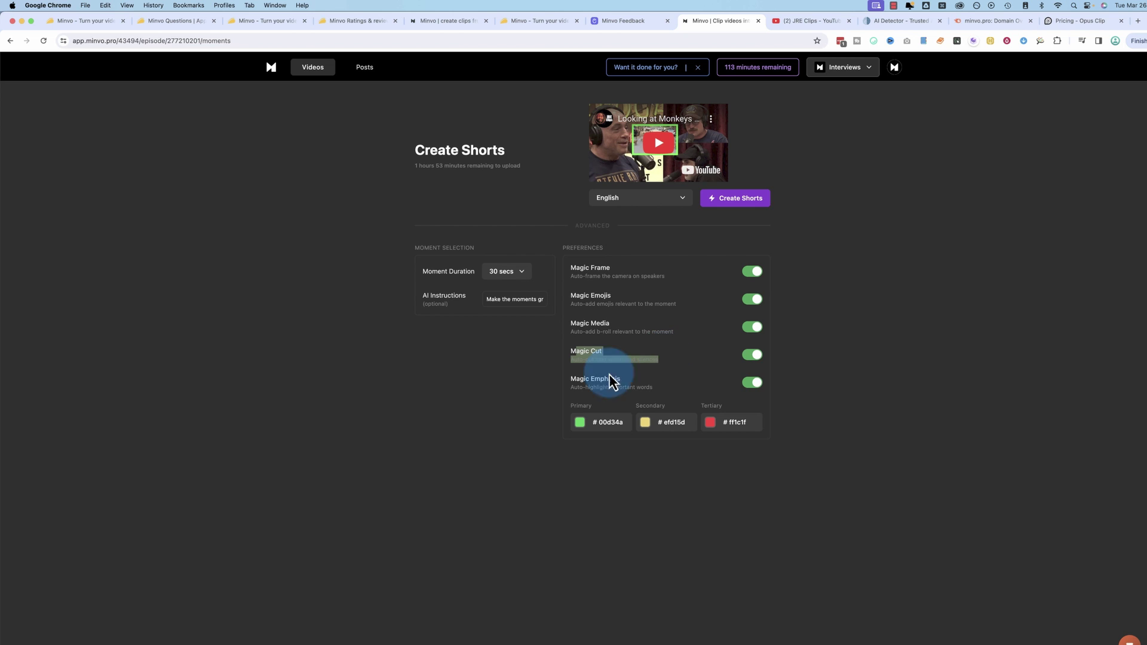
left_click_drag(568, 379, 750, 397)
left_click(835, 380)
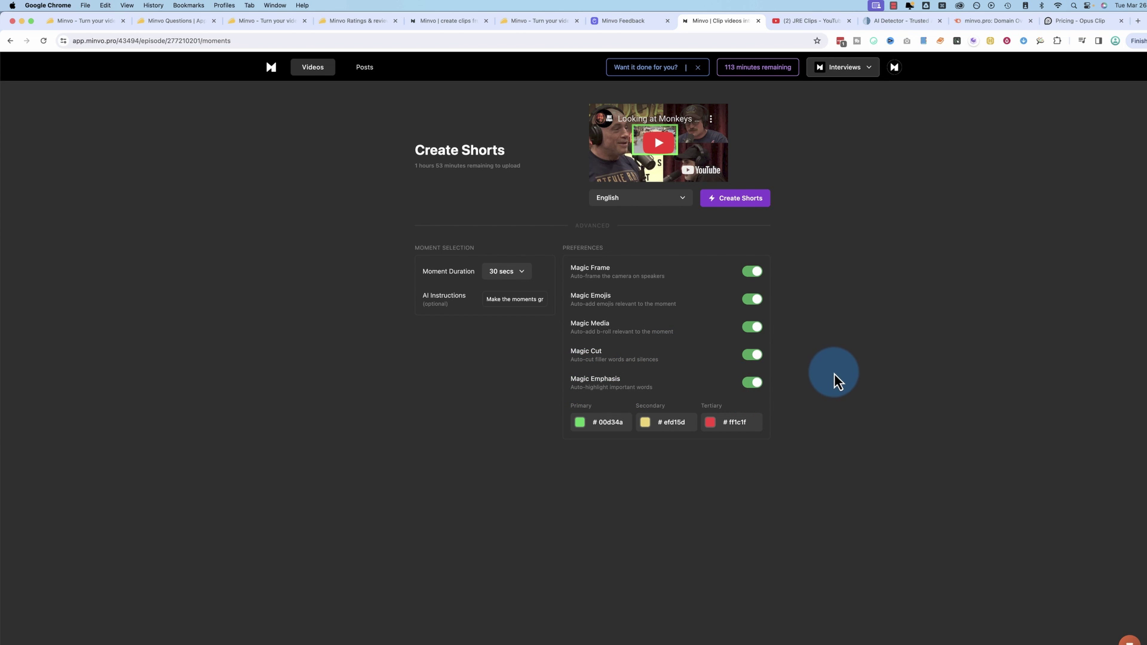
Add another brand named "New Brand", keeping the default logo and English as the default video language
key("super+equal")
key("super+equal")
key("super+equal")
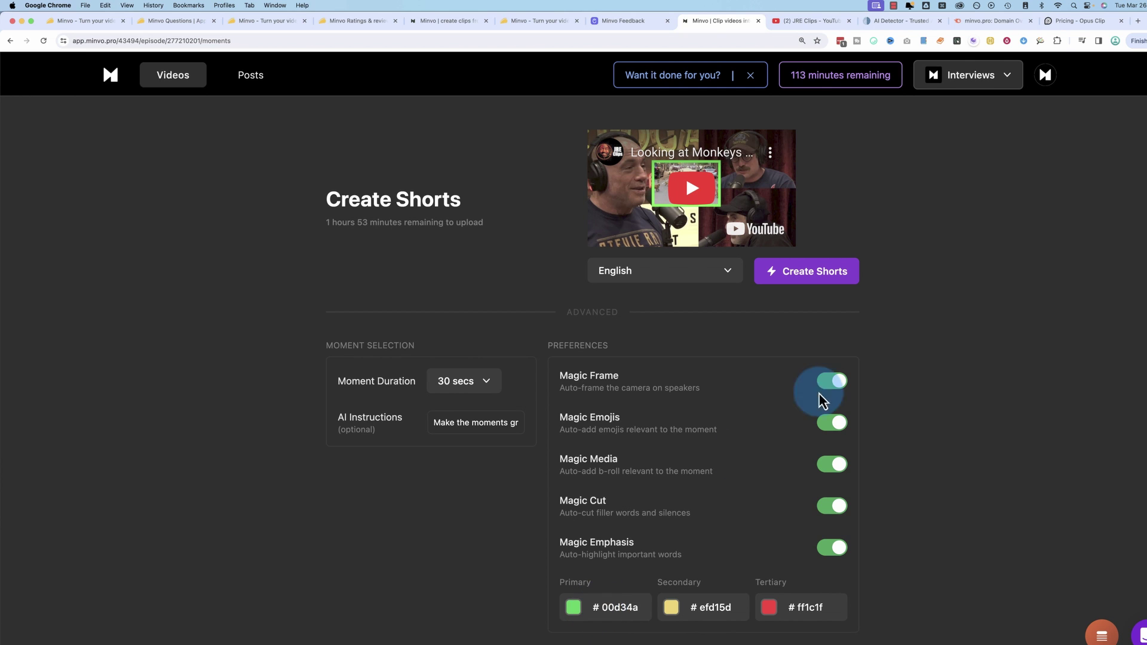
left_click(1009, 76)
left_click(904, 194)
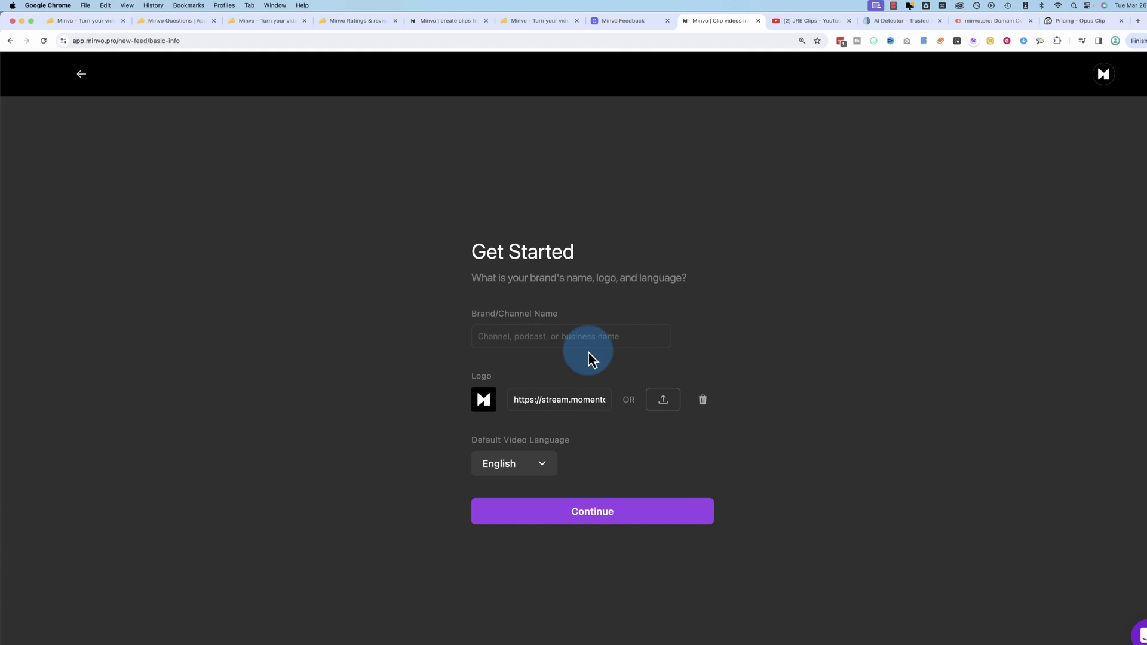
left_click(508, 338)
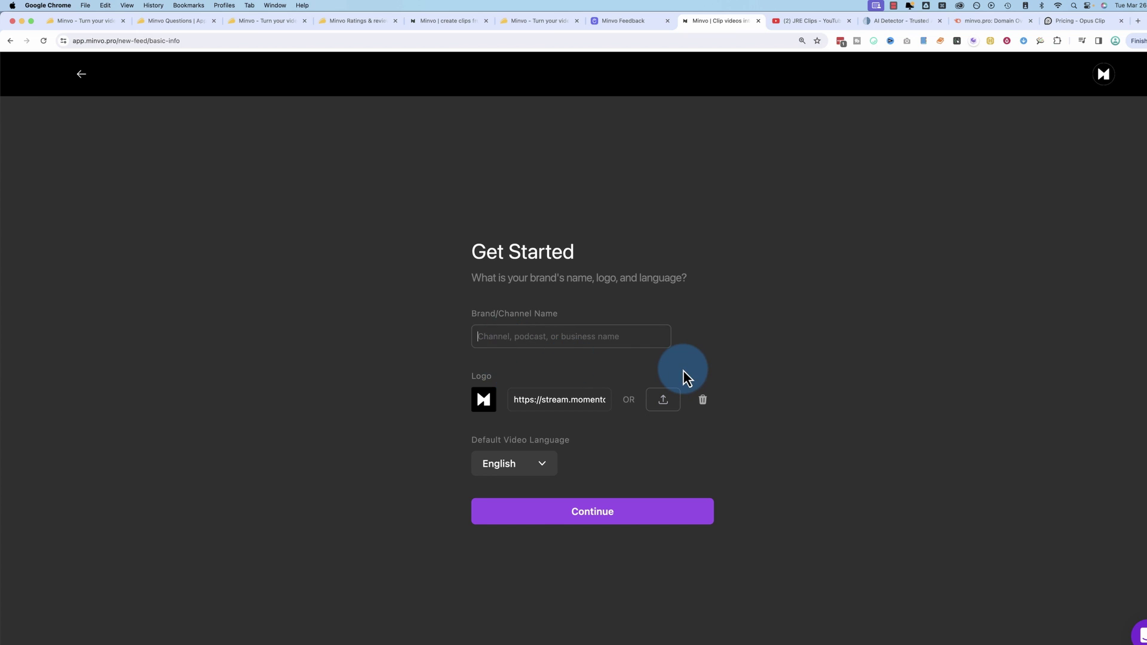
type("New Brand")
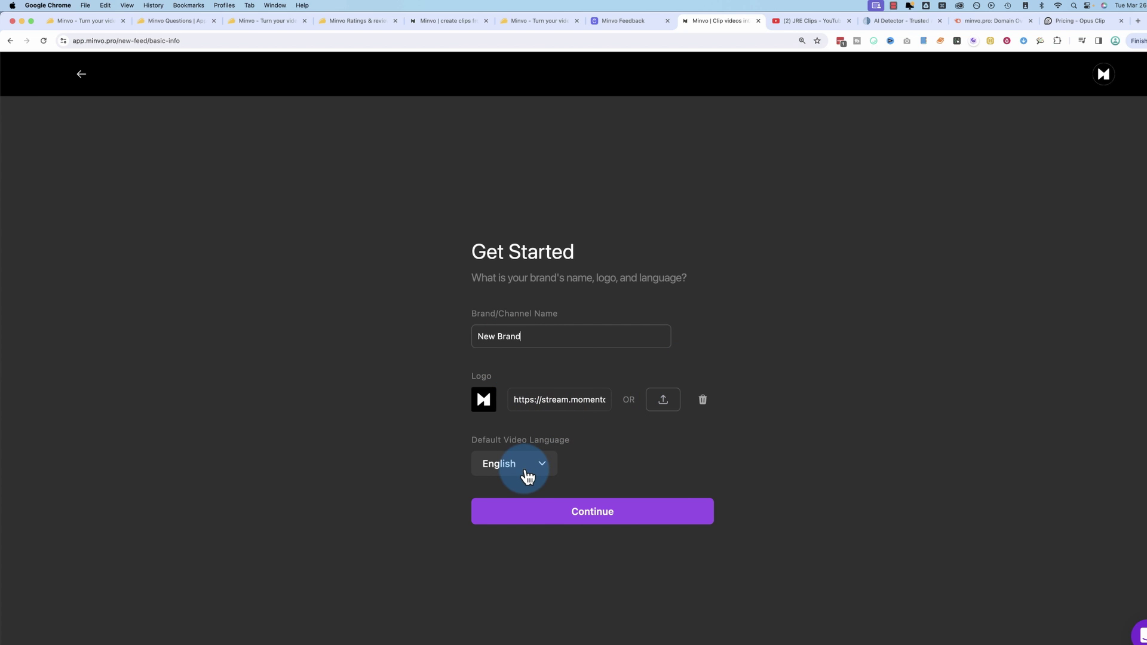
left_click(579, 520)
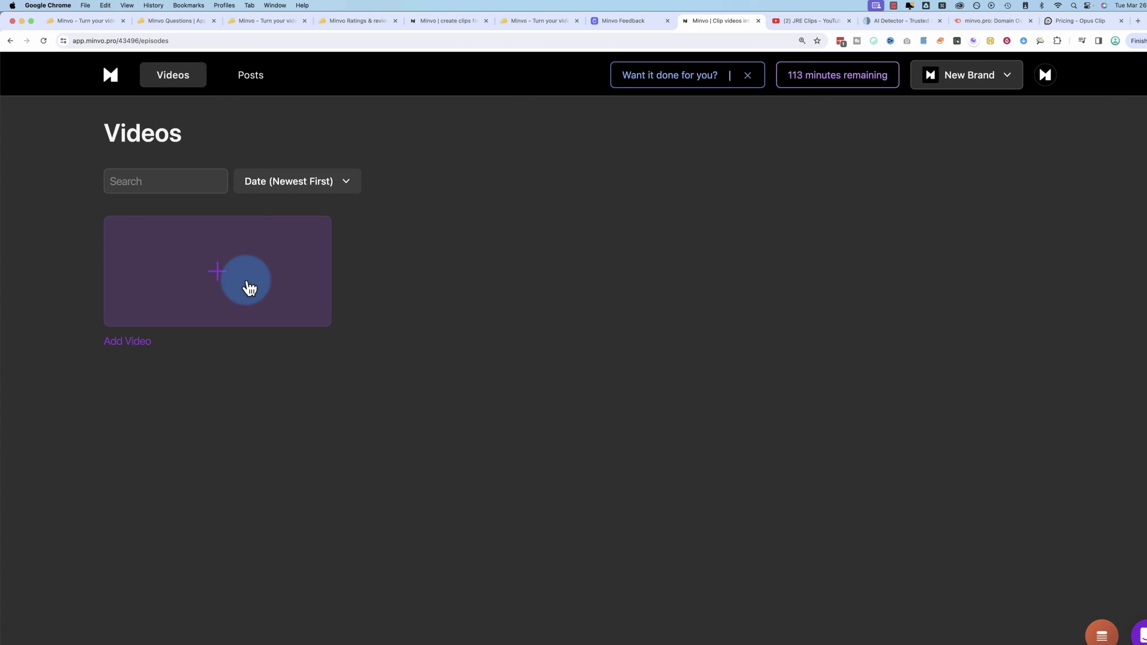
Switch back to the Interviews brand, open the imported video and create shorts from it in English
left_click(1004, 77)
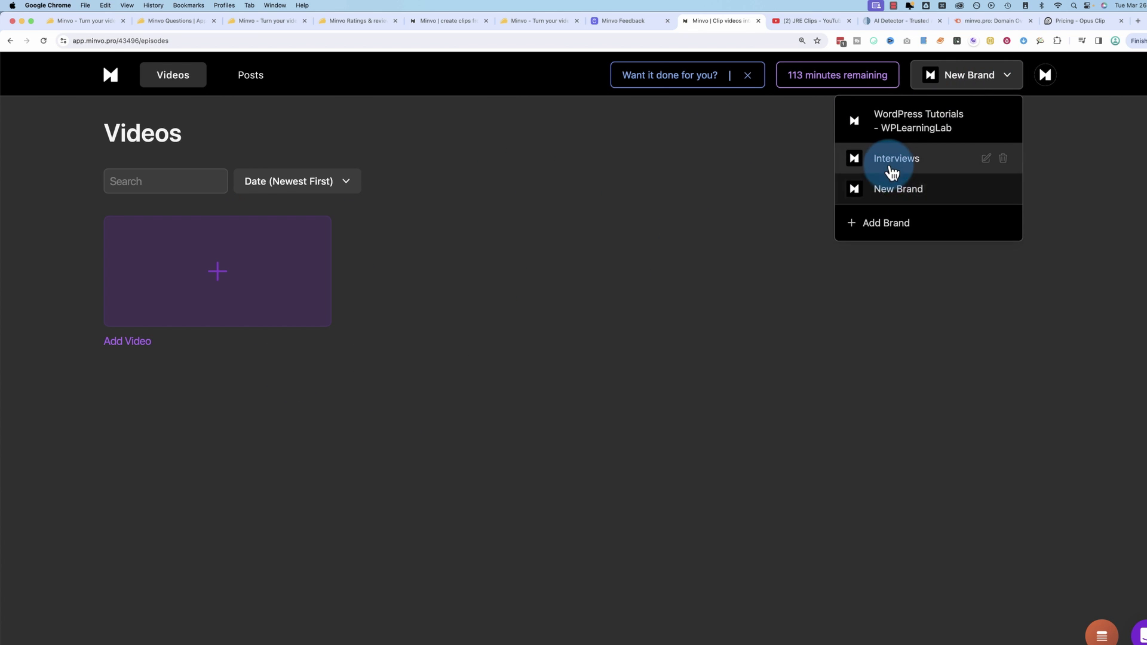
left_click(890, 162)
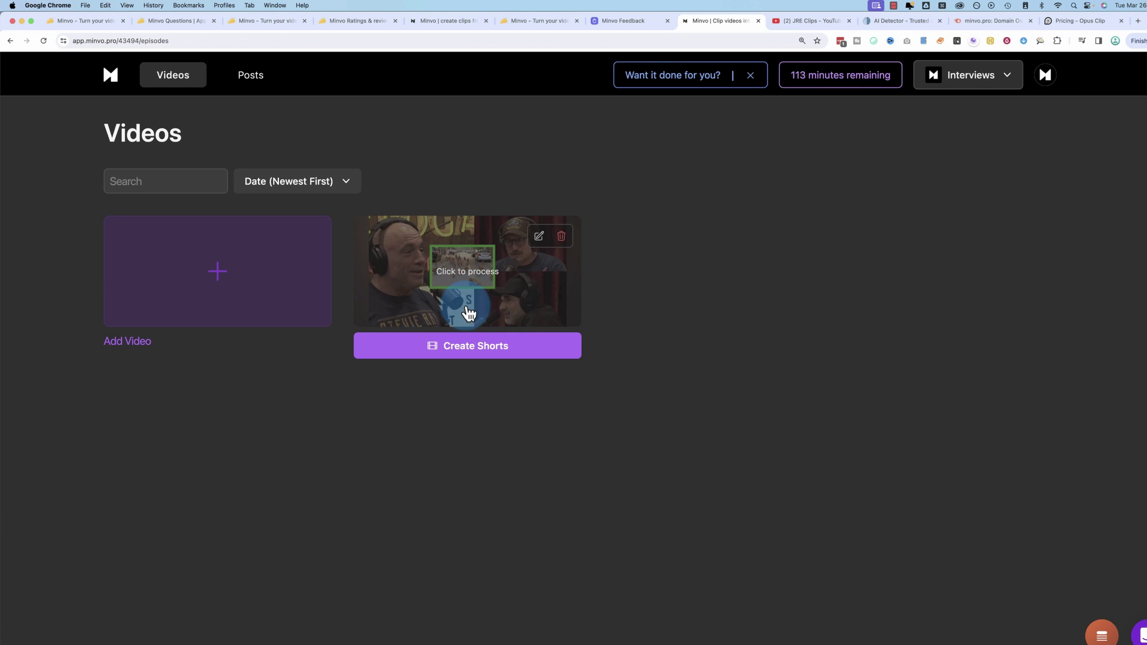
left_click(467, 300)
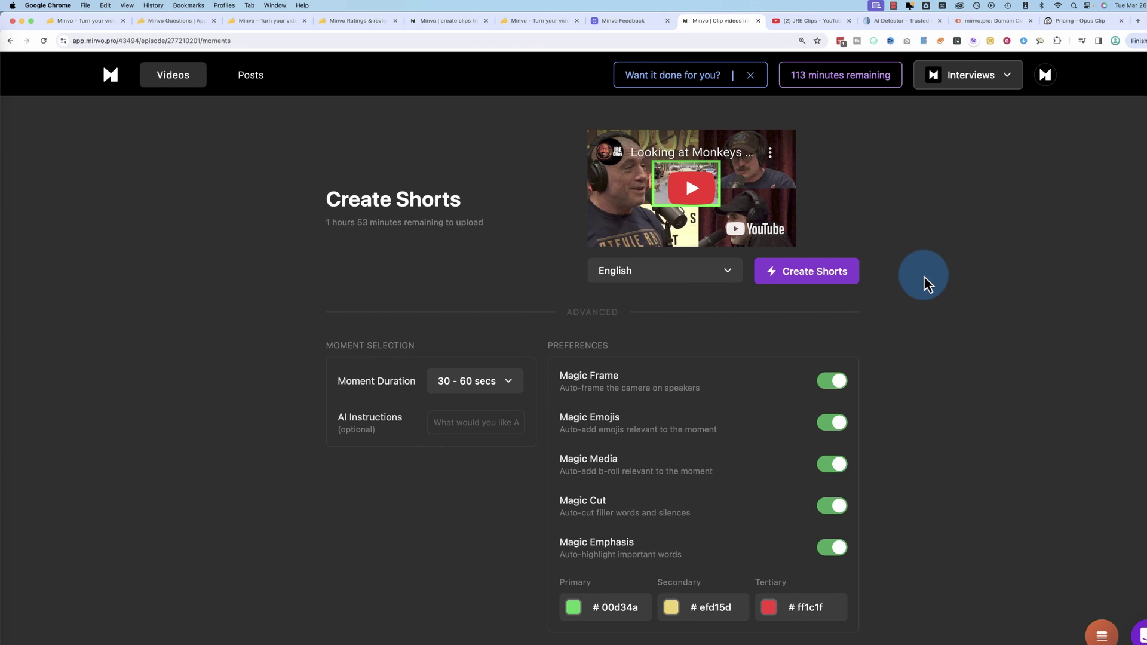
left_click(824, 278)
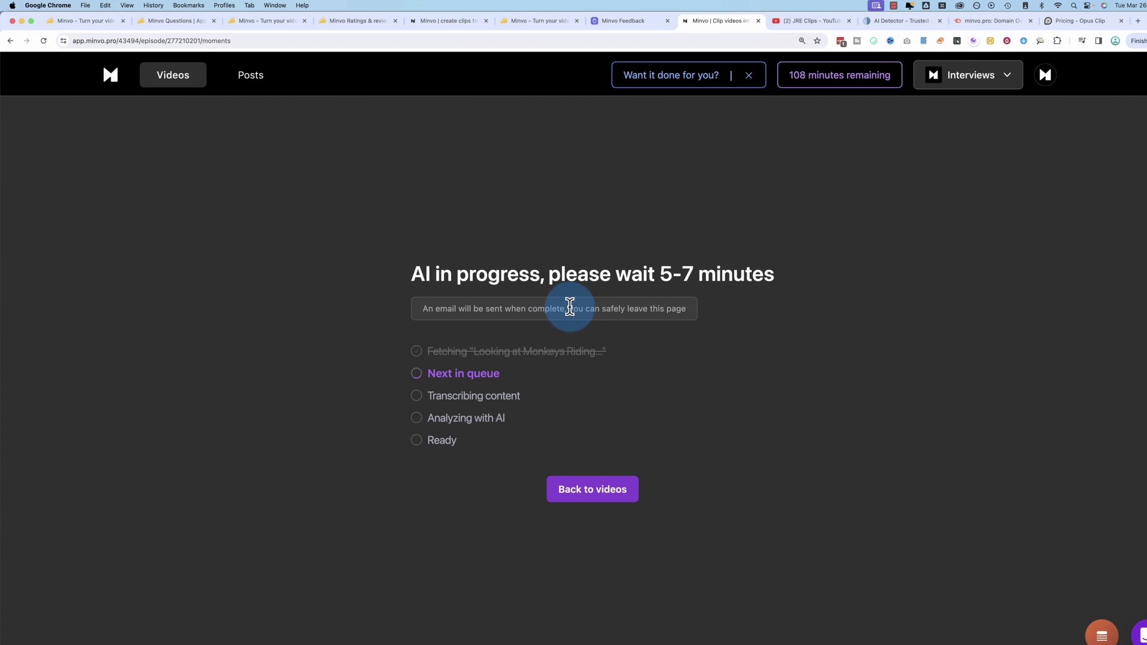
Read the notice about the AI processing and return to the Interviews video list
left_click_drag(568, 309, 700, 311)
left_click(678, 310)
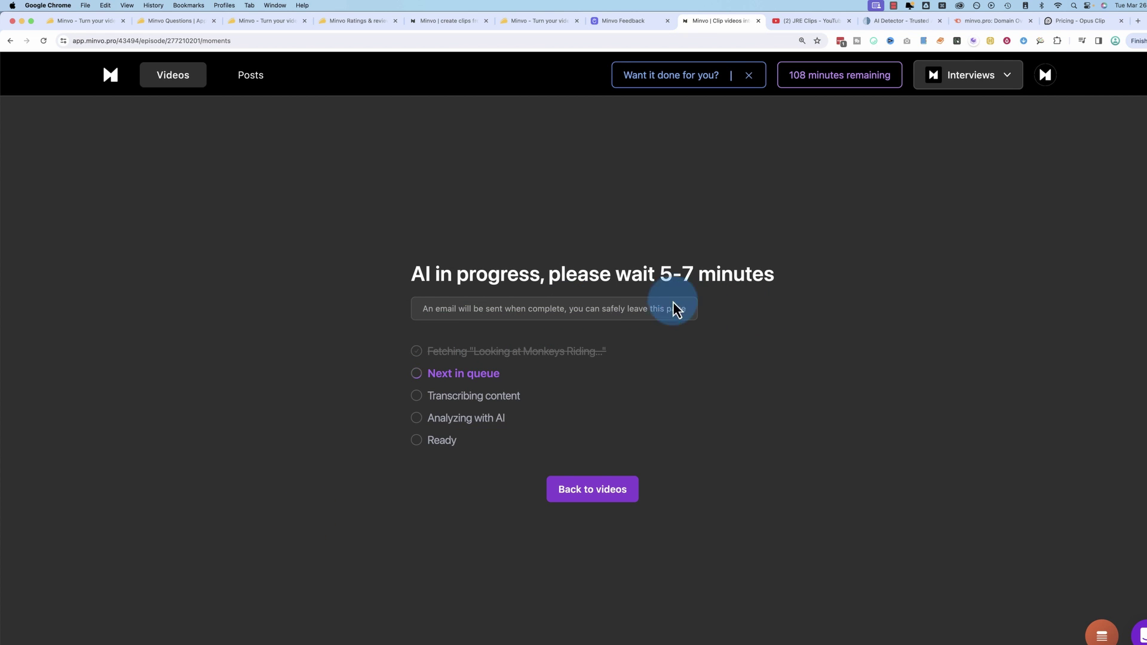
left_click(600, 495)
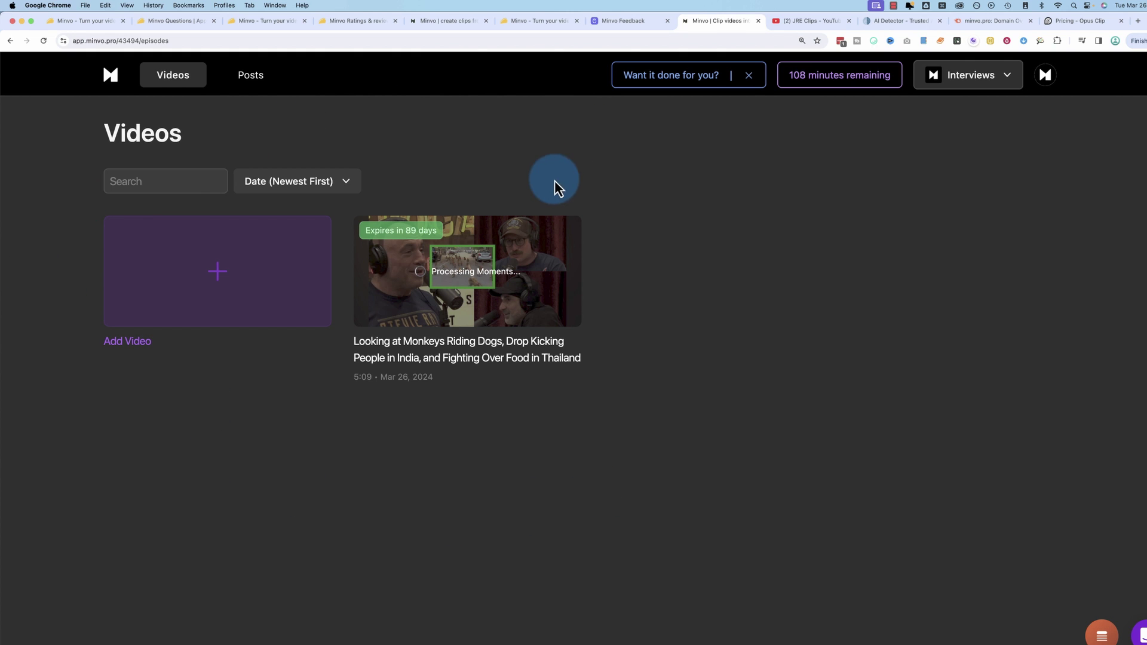
Switch to the WordPress Tutorials - WPLearningLab brand and open the moments of "How to Create a New Post in WordPress Quickly and Easily"
left_click(1007, 78)
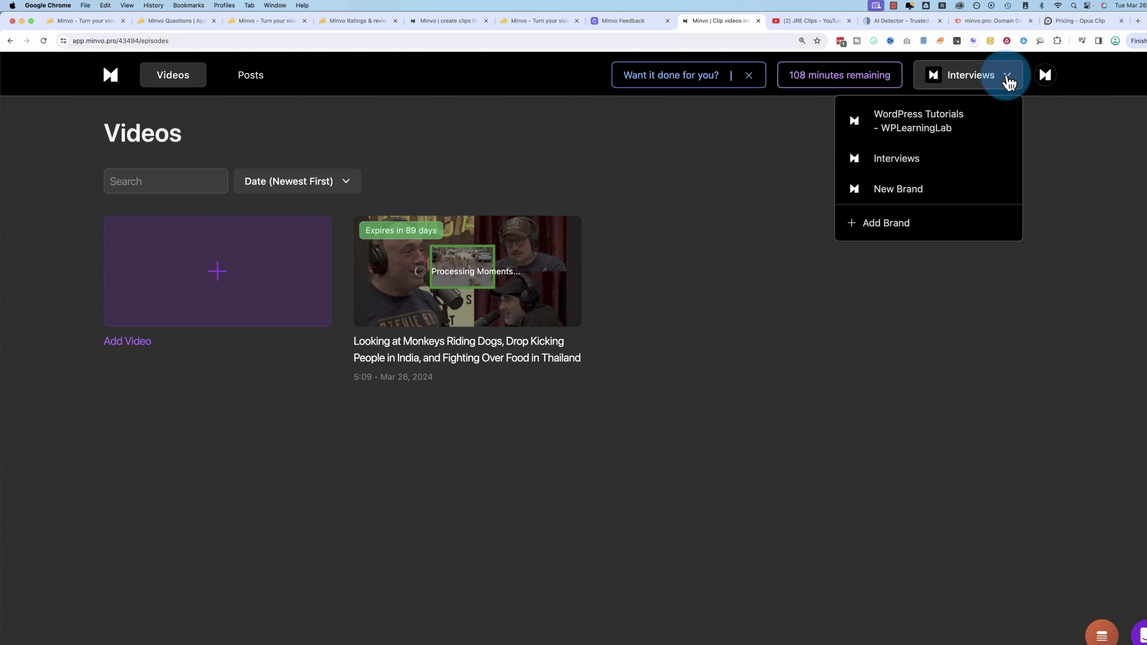
left_click(707, 154)
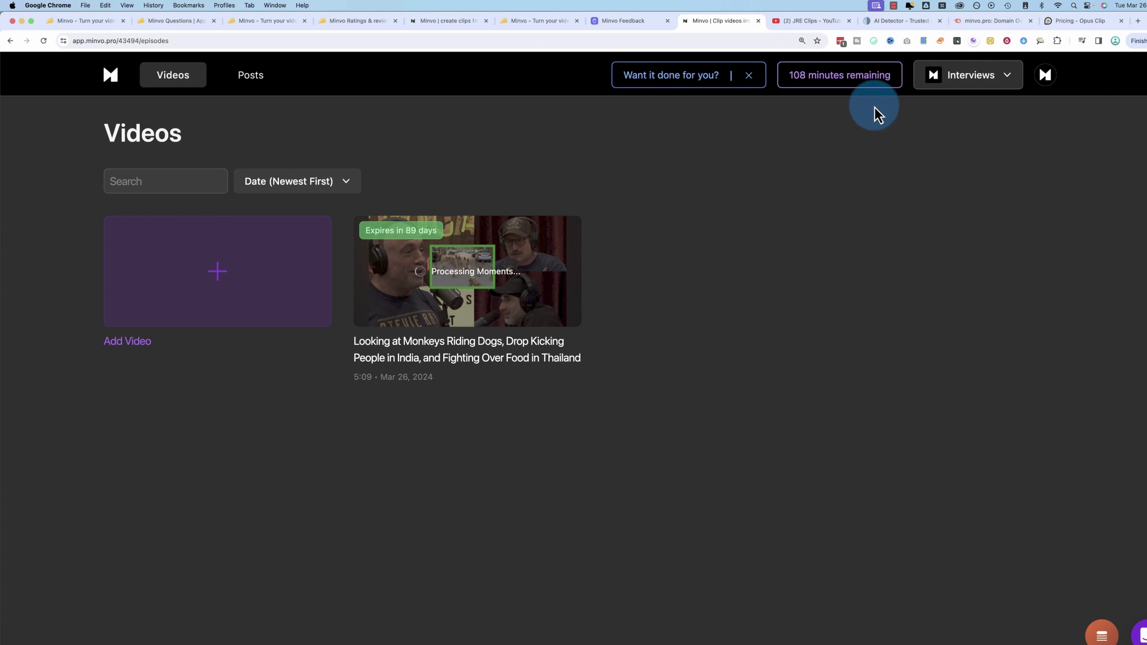
left_click(954, 75)
left_click(910, 132)
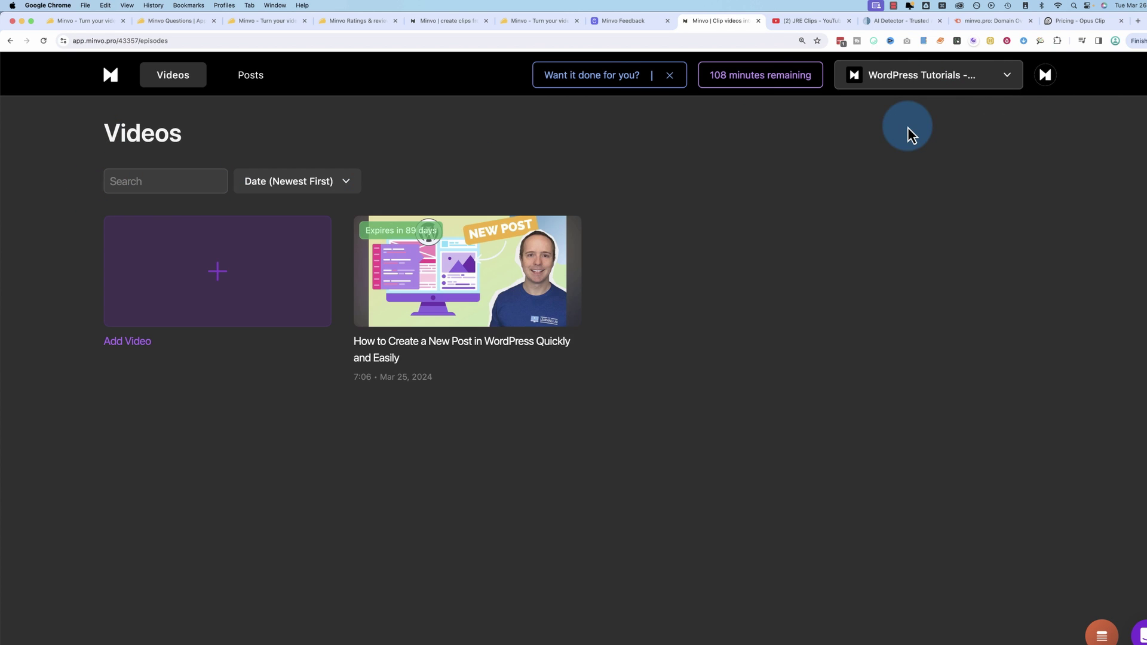
left_click(490, 302)
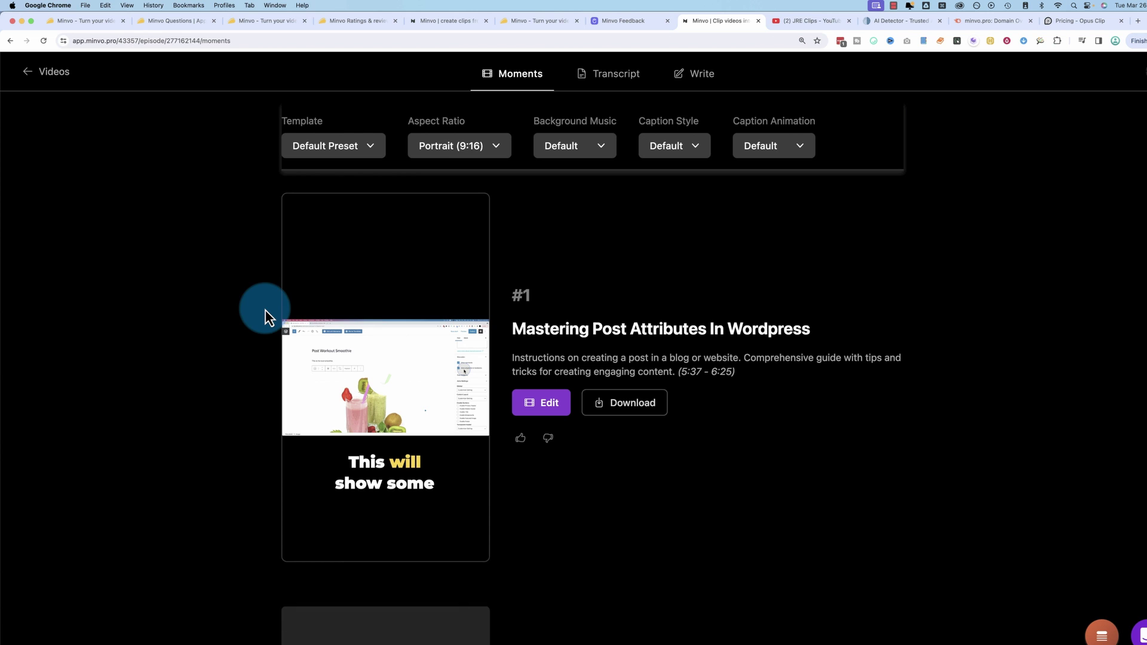
Preview the moments in the Landscape (16:9) and Square (1:1) aspect ratios, and restore Portrait (9:16)
left_click(481, 149)
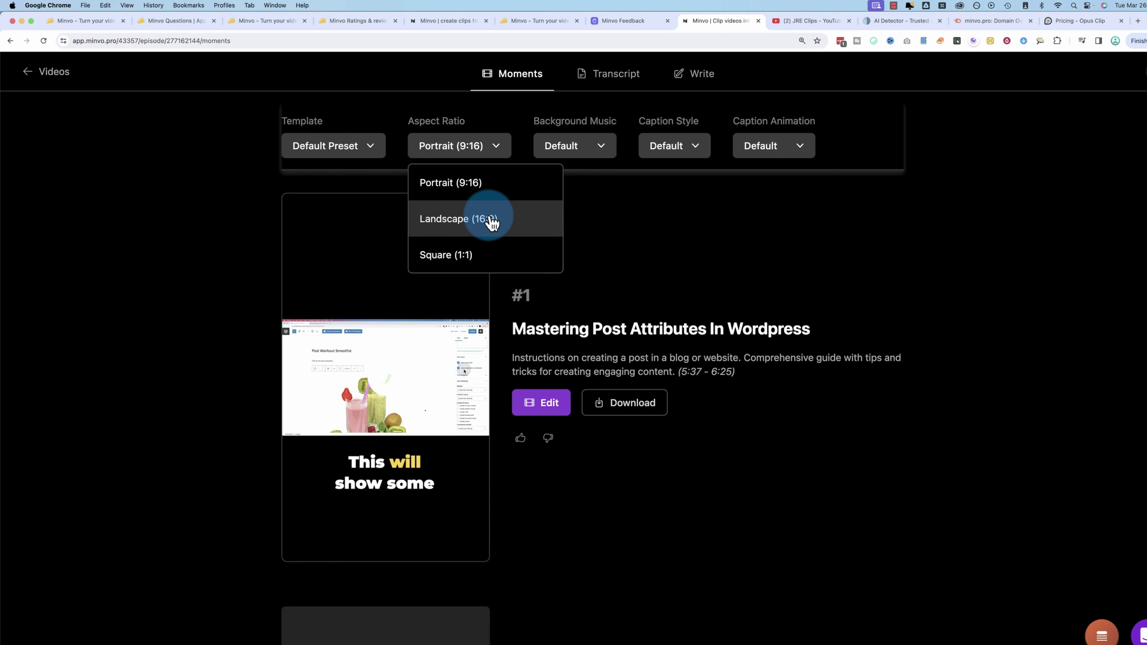
left_click(491, 222)
left_click(486, 149)
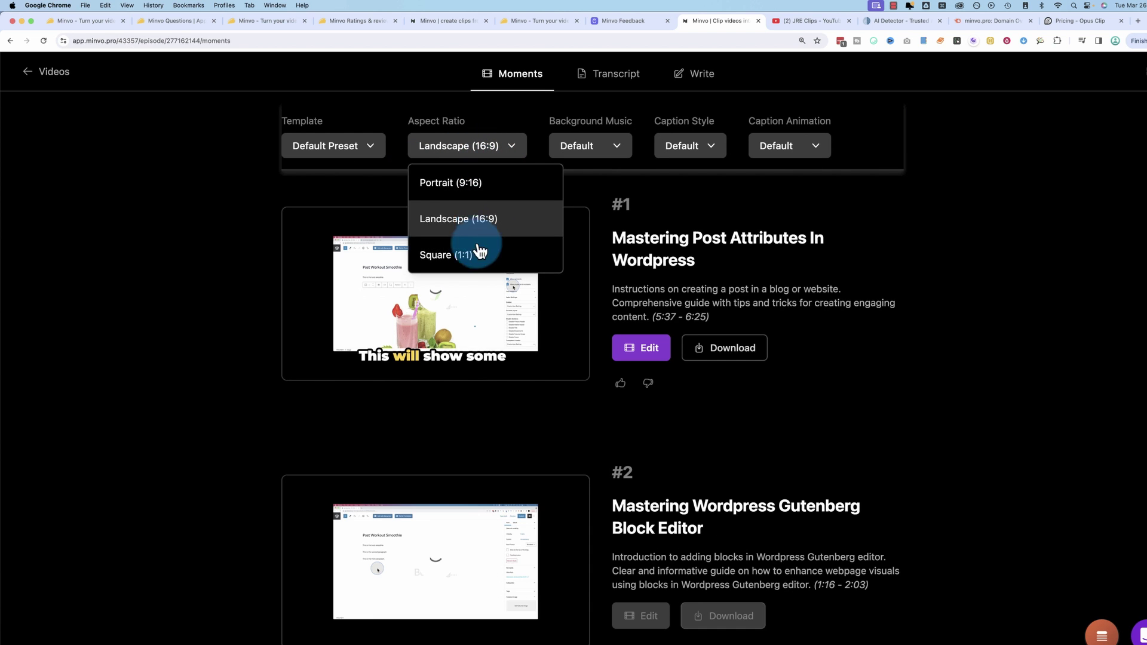
left_click(478, 252)
left_click(469, 150)
left_click(464, 183)
left_click(229, 353)
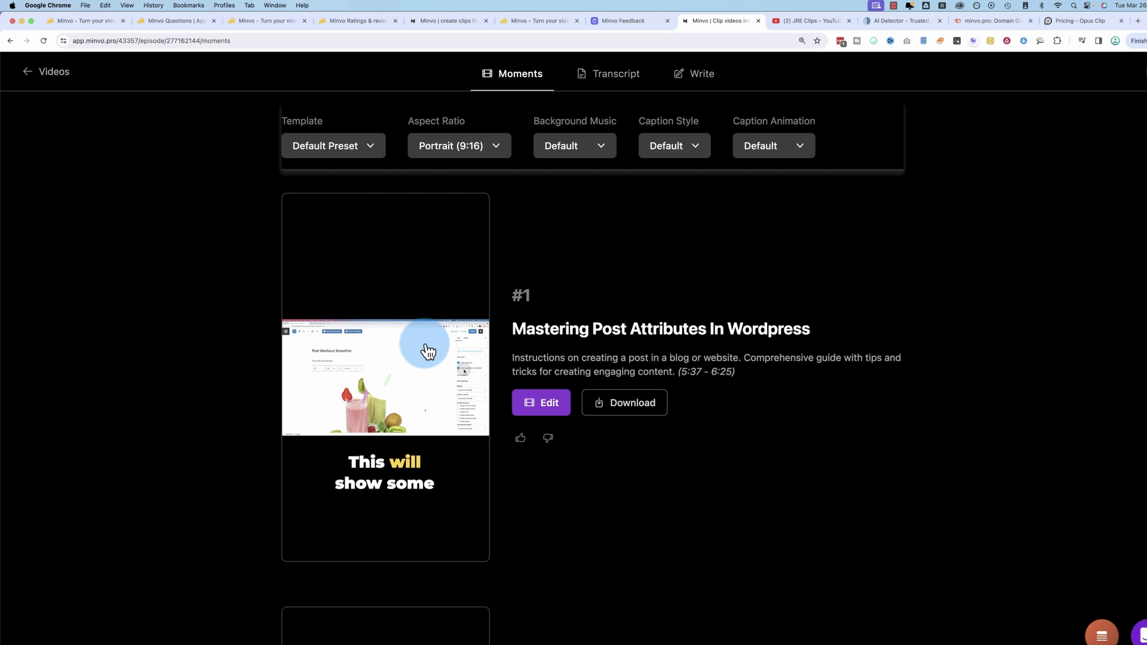
Switch to the OpusClip site, choose to log in to an existing account, enter the account e-mail and request a verification code
left_click(1078, 21)
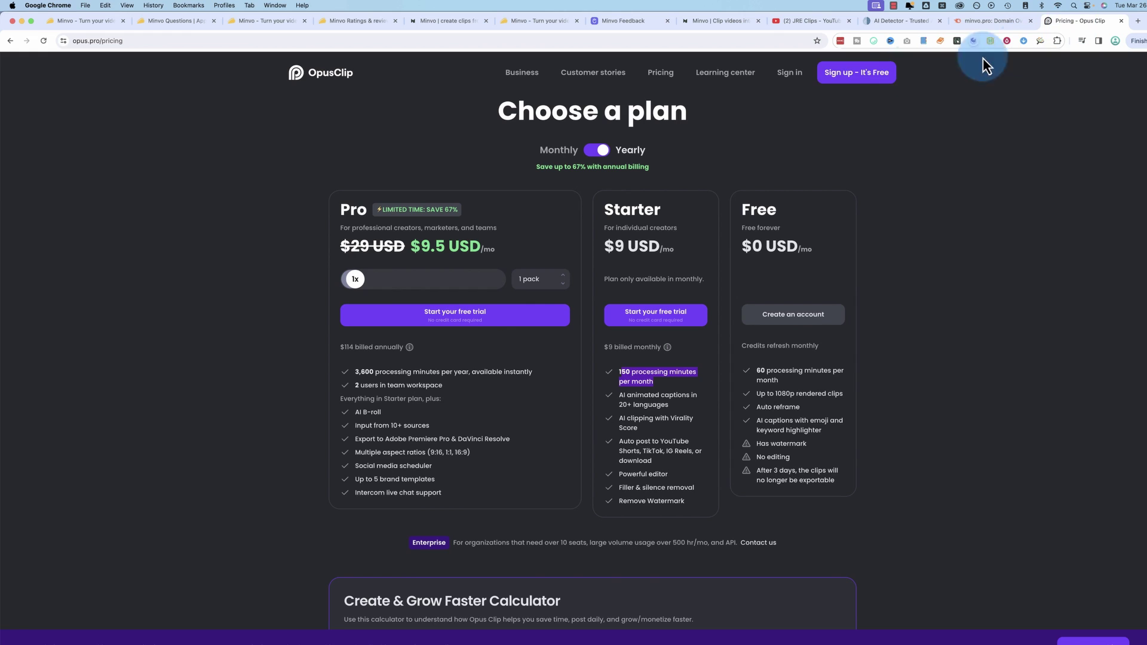
left_click(796, 74)
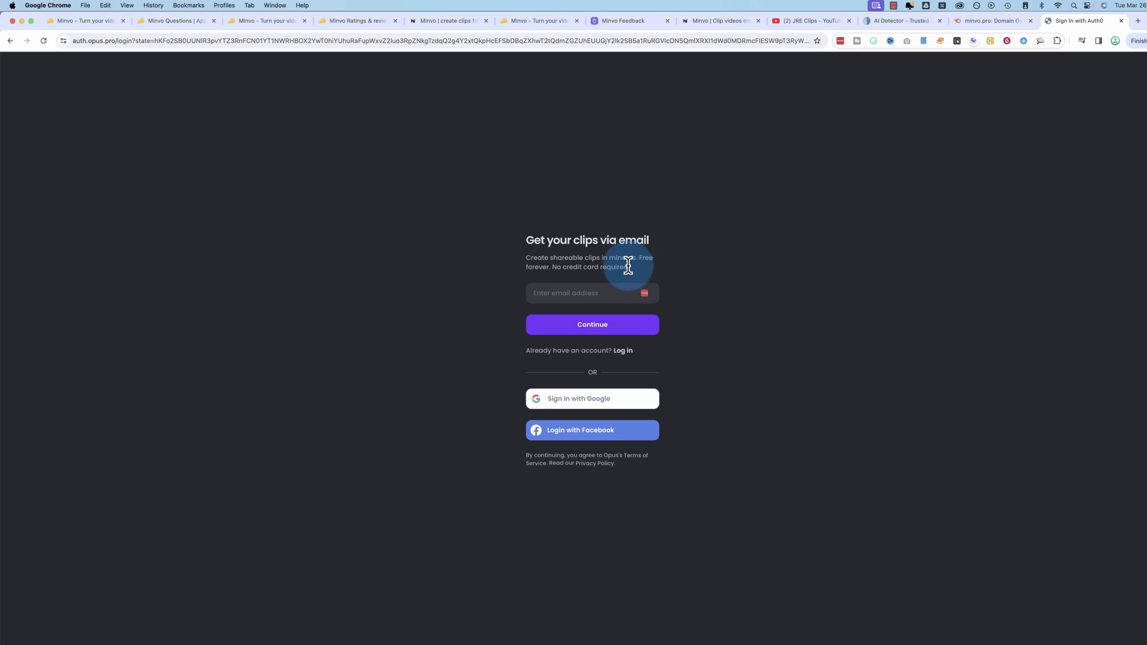
left_click(624, 351)
left_click(590, 294)
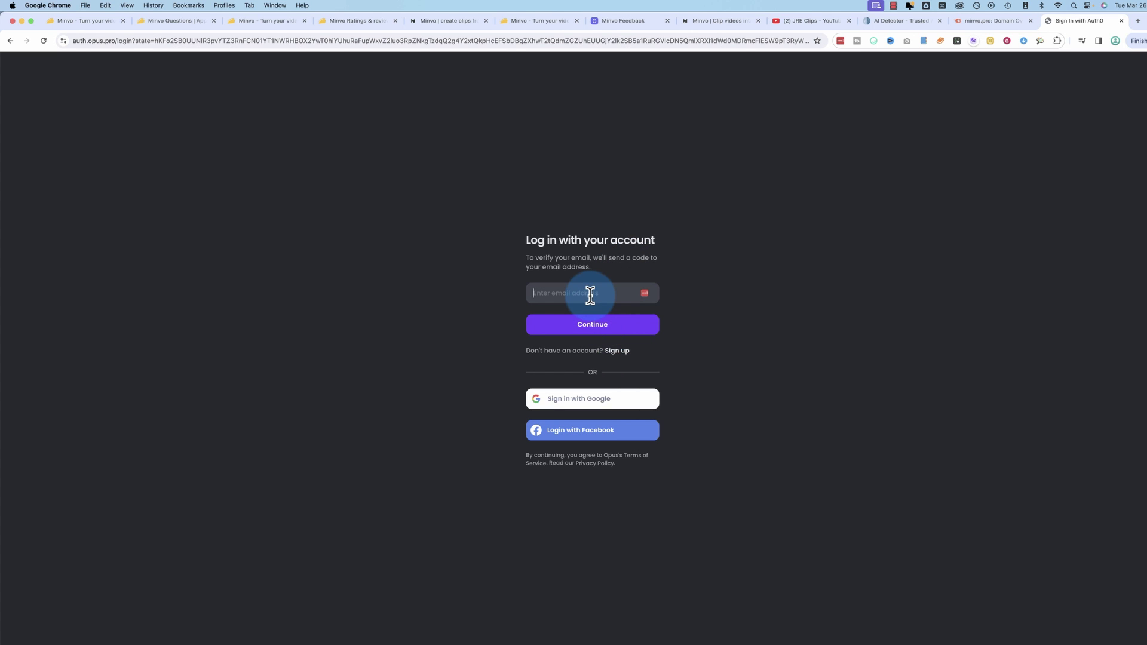
left_click(644, 293)
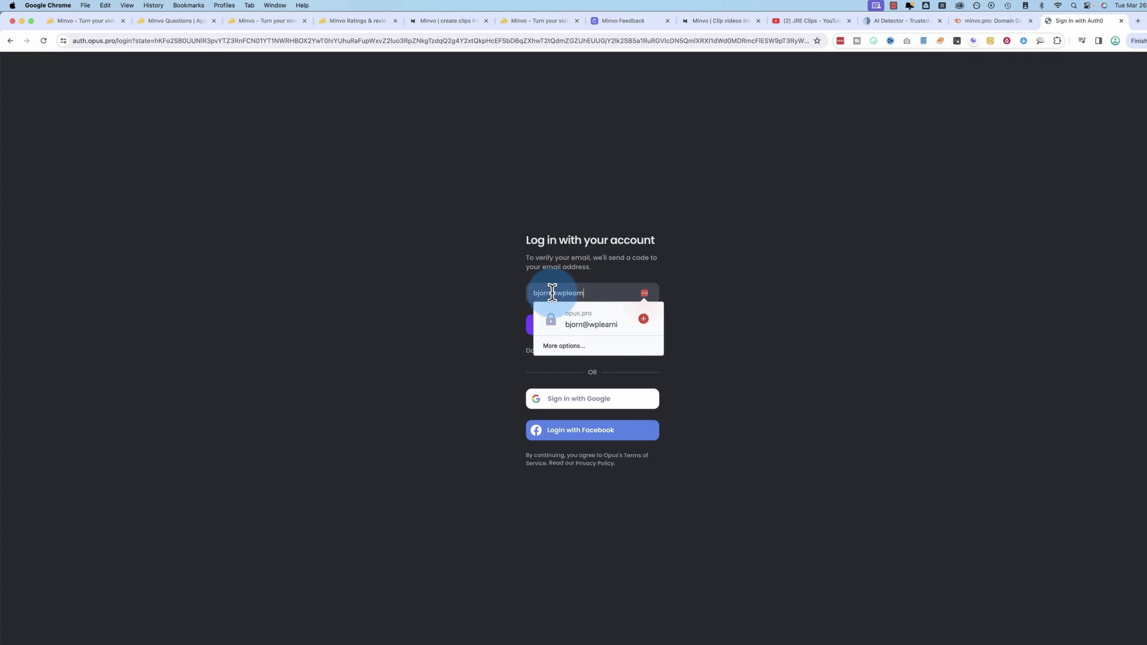
left_click(478, 295)
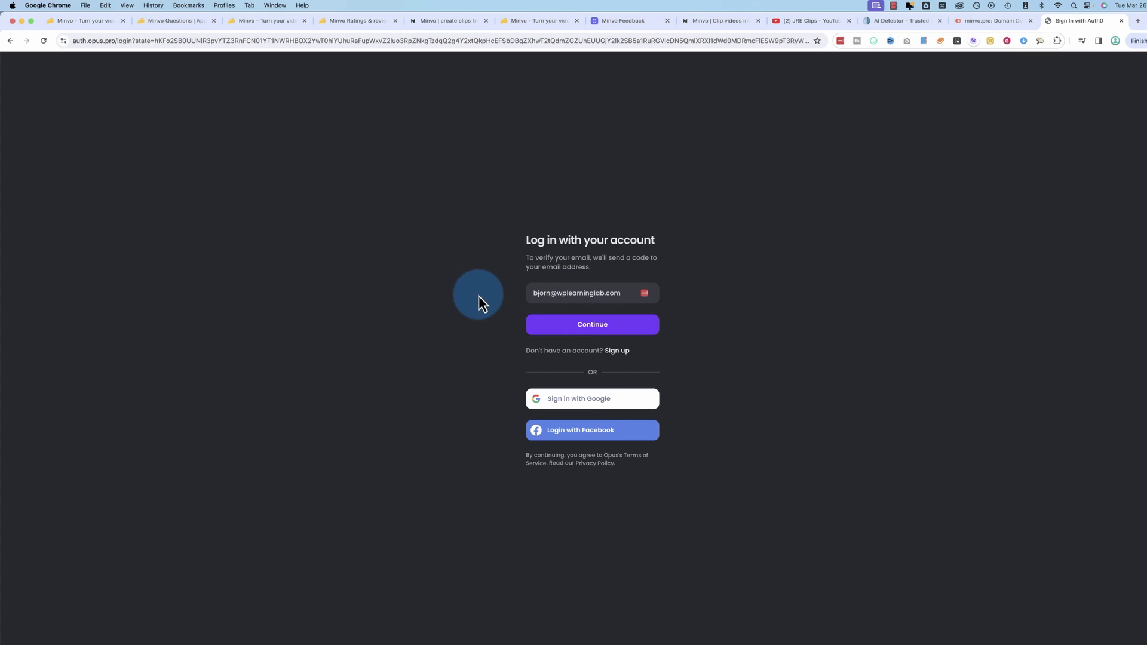
left_click(570, 327)
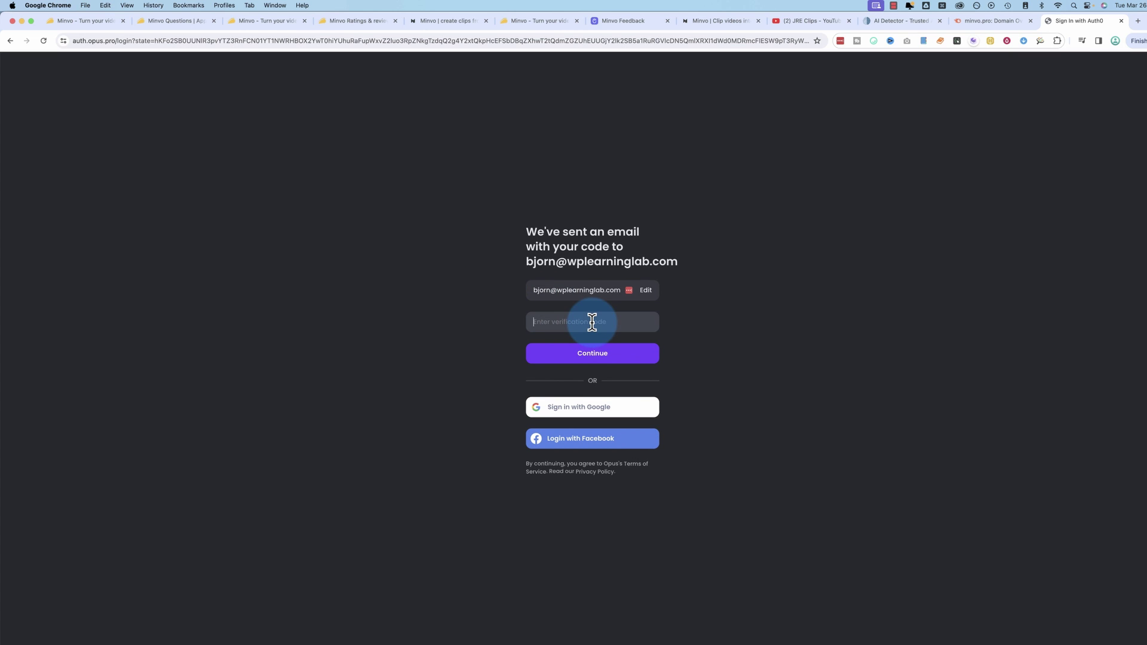
key("super+Tab")
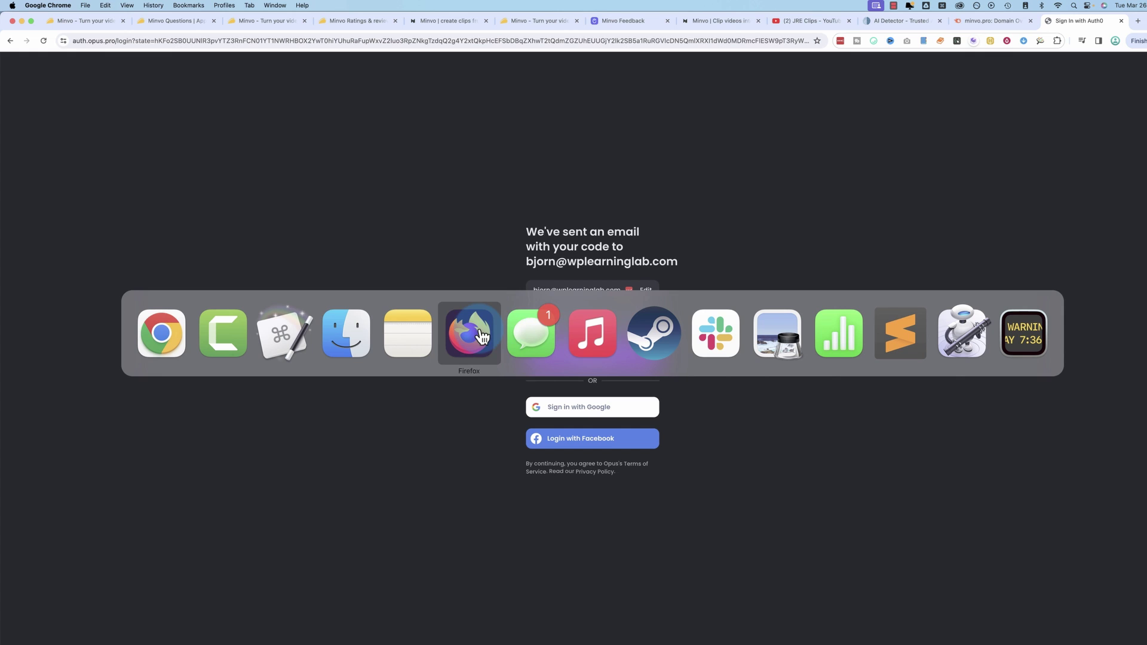
key("Escape")
left_click(893, 6)
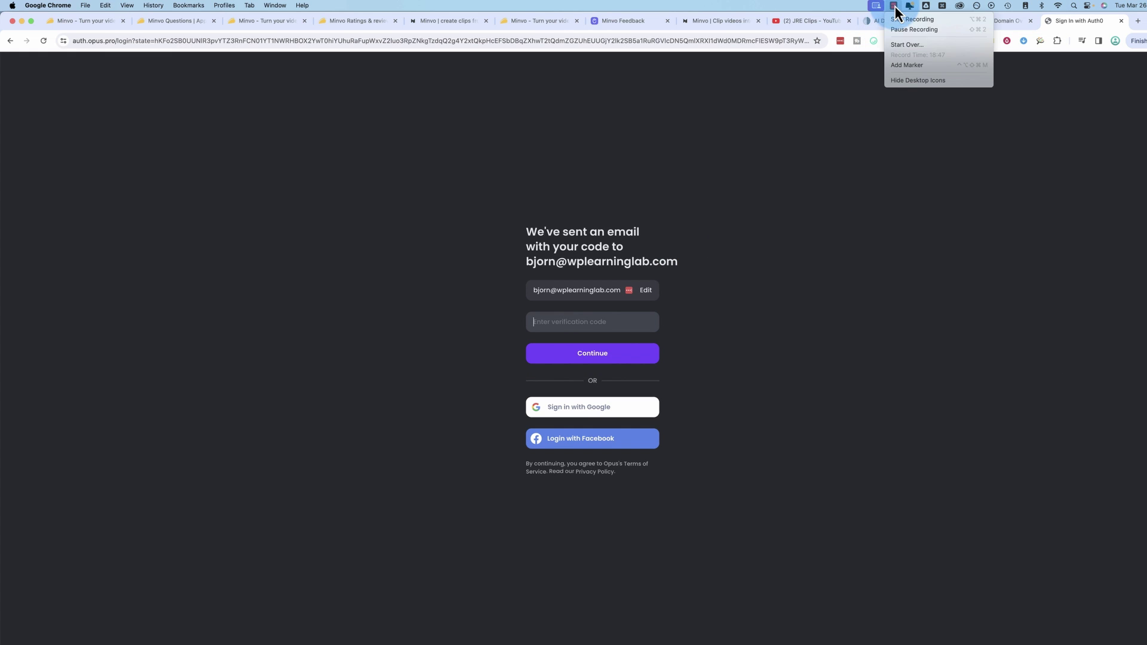
left_click(899, 31)
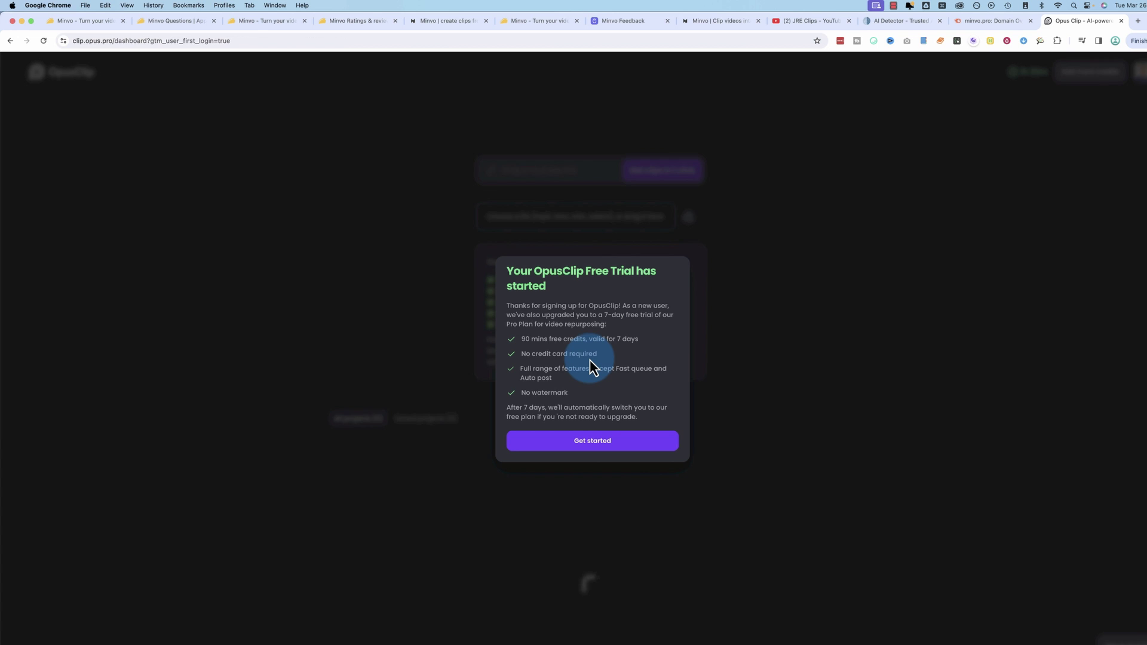
Start the OpusClip free trial and open the demo project "Opus Clip - How To Use It To Publish MORE Videos Faster"
left_click(594, 442)
left_click(538, 456)
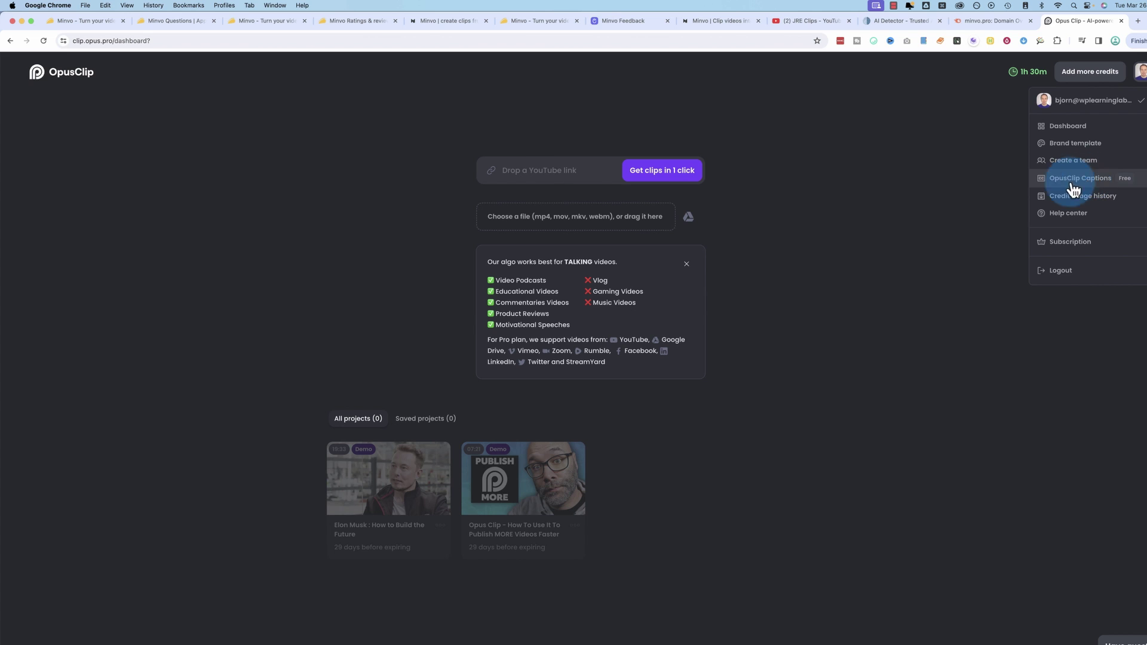
left_click(522, 484)
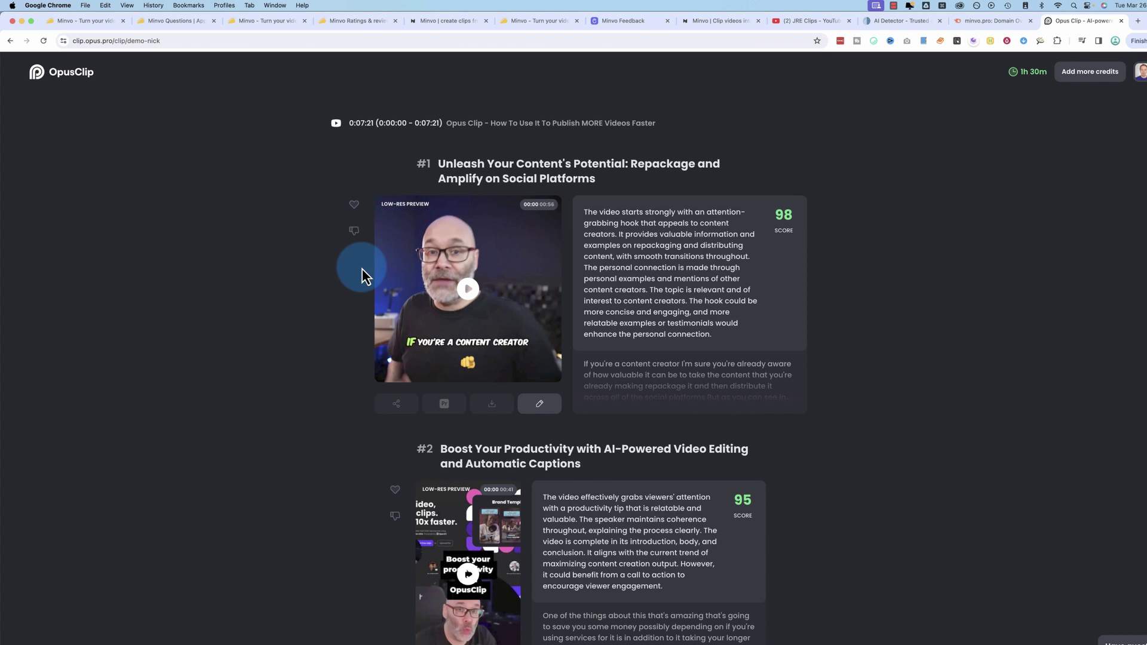
Examine the titles, scores and score explanations of the demo project's ranked clips from #1 through #7
scroll(380, 370, "down", 4)
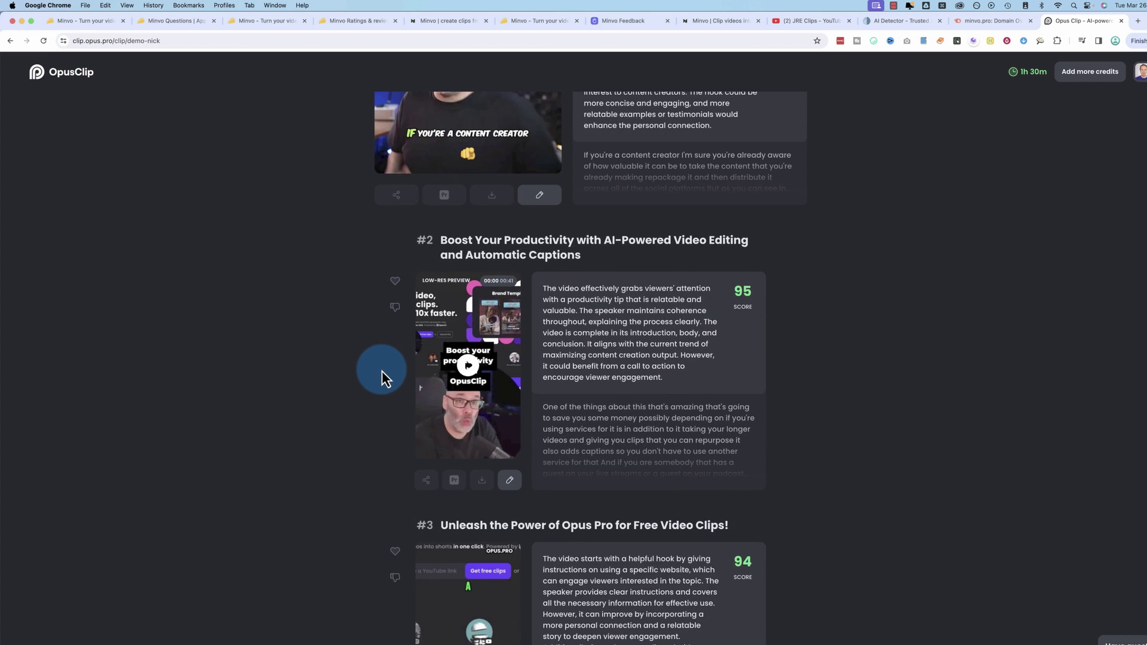
scroll(382, 370, "down", 1)
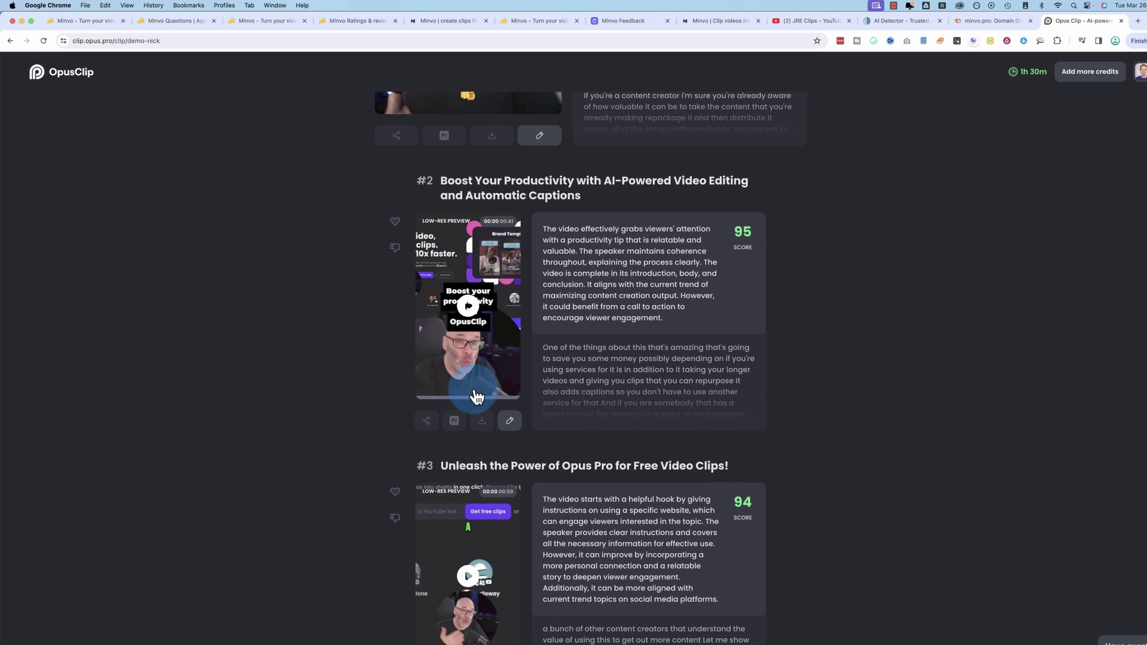
scroll(507, 453, "down", 5)
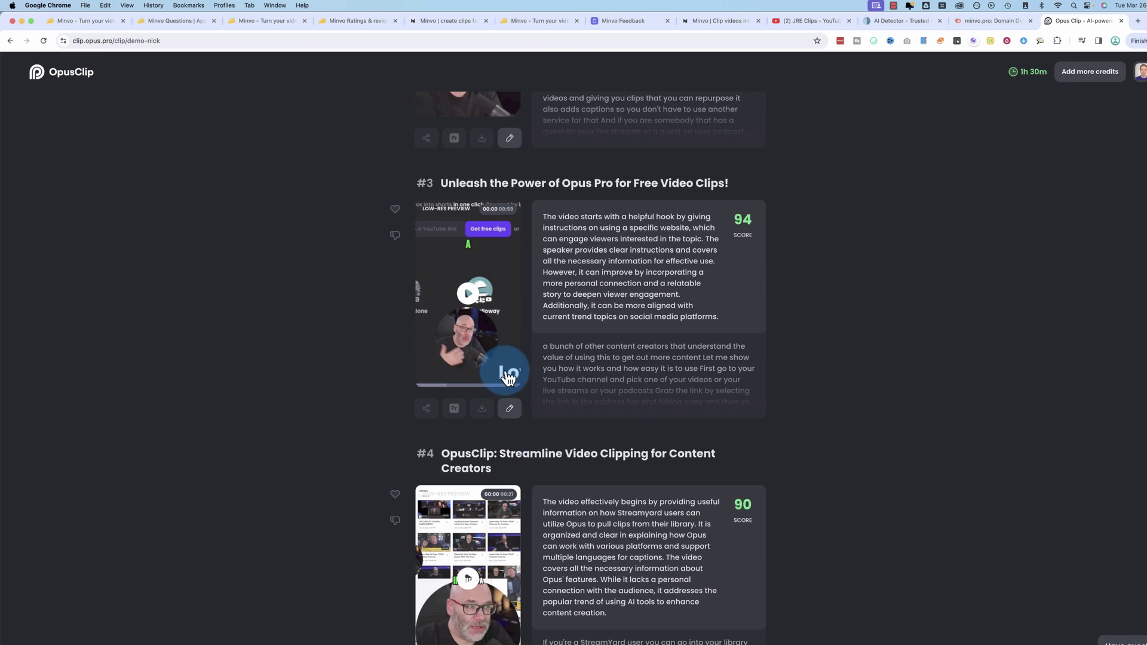
scroll(508, 378, "down", 2)
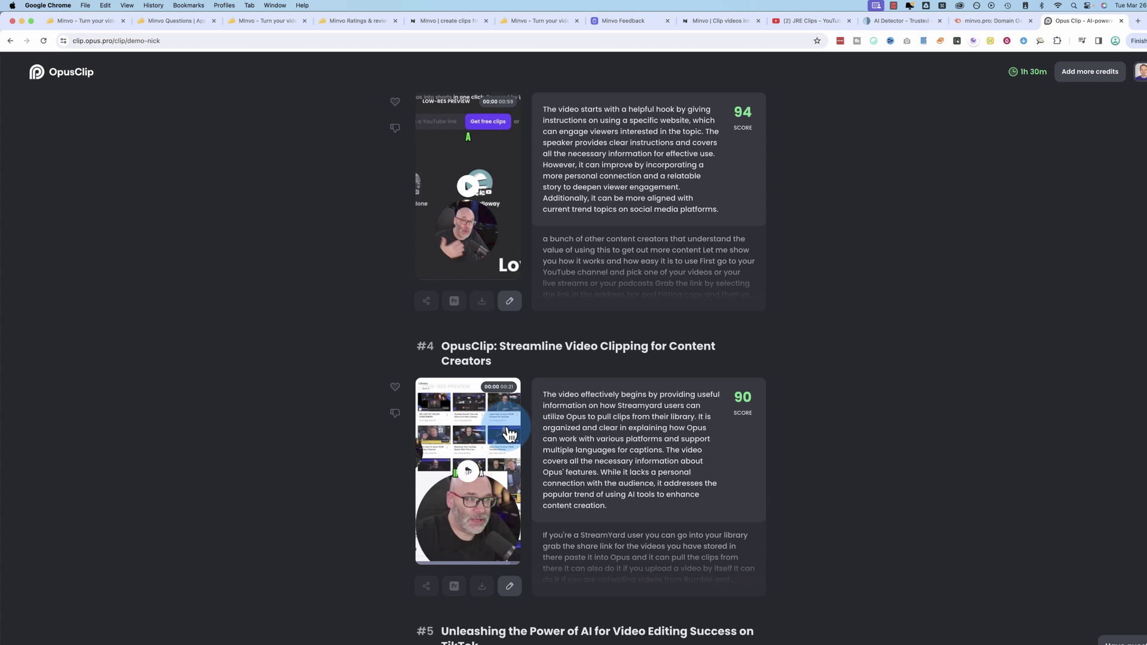
scroll(508, 433, "down", 1)
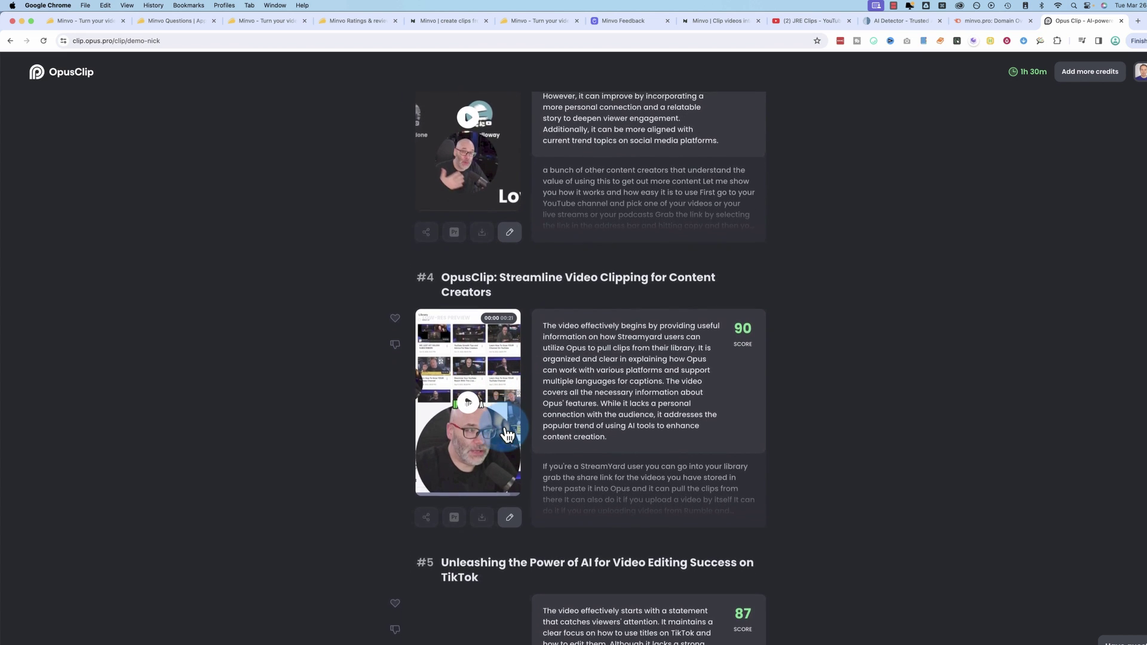
scroll(508, 434, "down", 2)
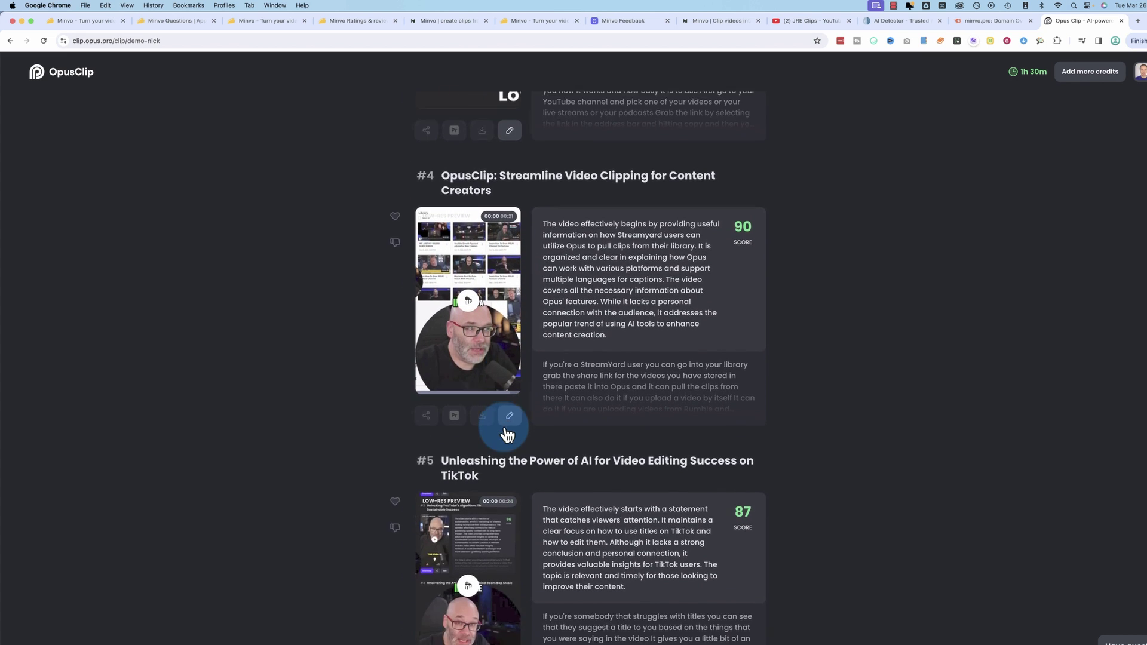
scroll(507, 434, "down", 3)
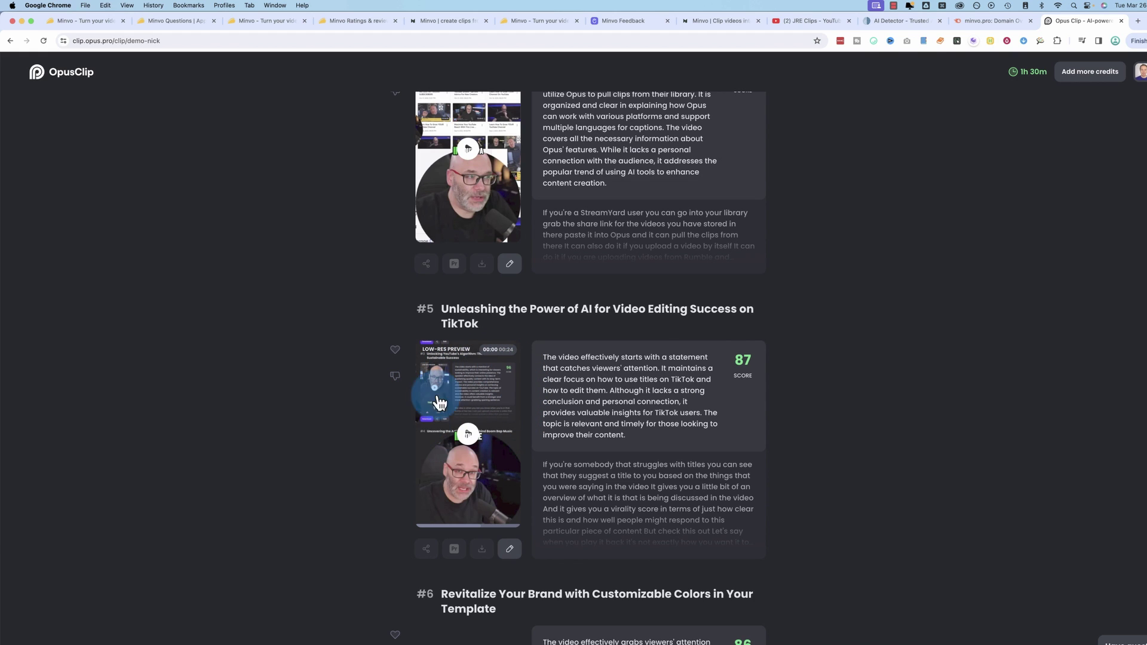
scroll(409, 512, "down", 4)
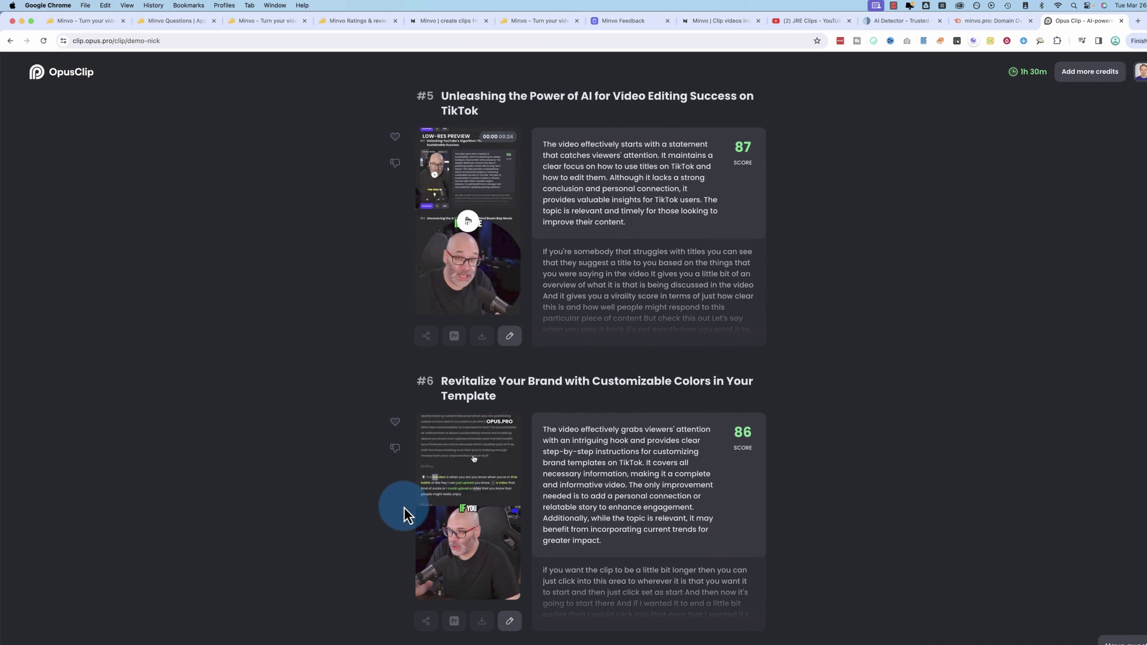
scroll(404, 515, "down", 2)
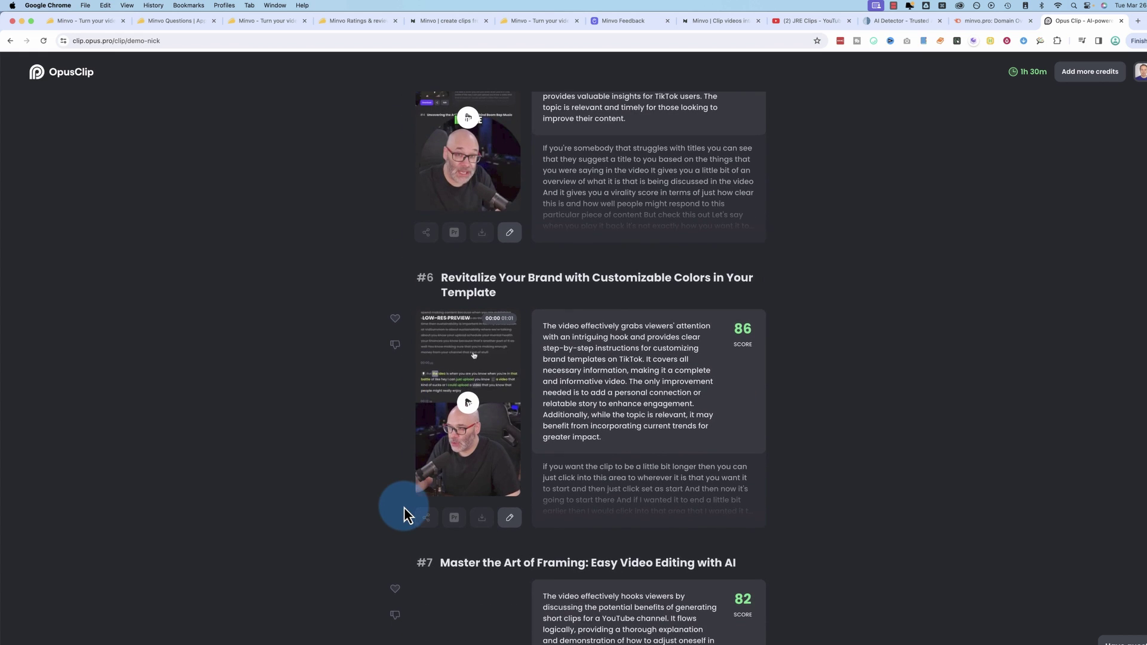
Play demo clips #1 and #2, skipping ahead in each to check the framing and captions, and stop playback
scroll(289, 367, "up", 10)
scroll(289, 367, "up", 10)
left_click(518, 309)
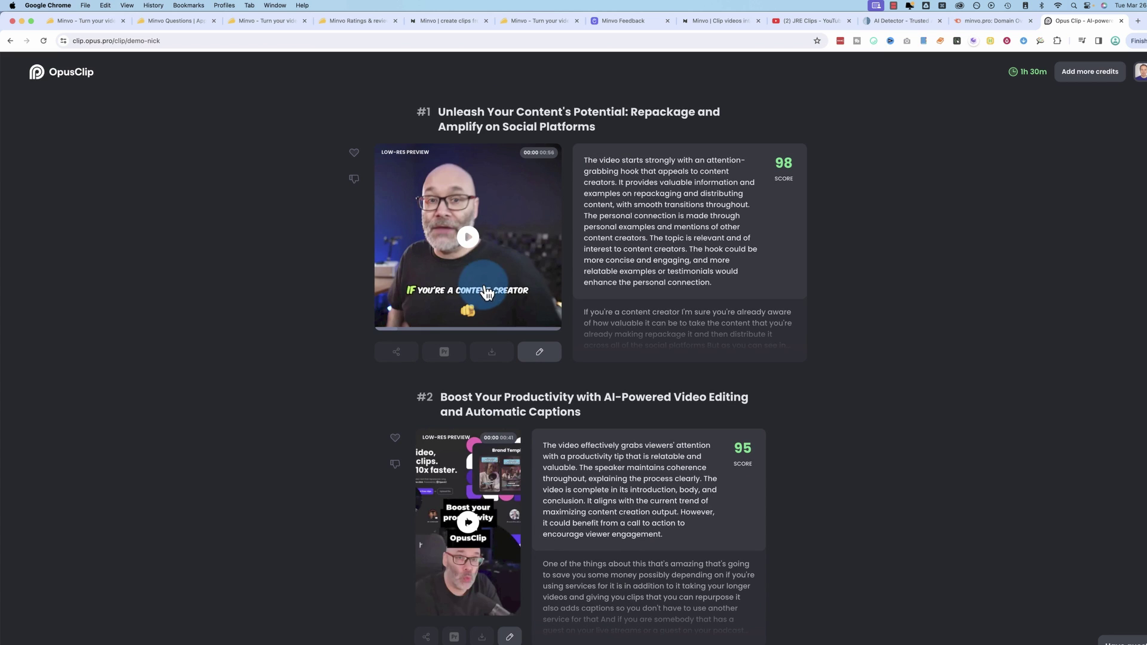
left_click_drag(418, 328, 465, 327)
scroll(380, 420, "down", 3)
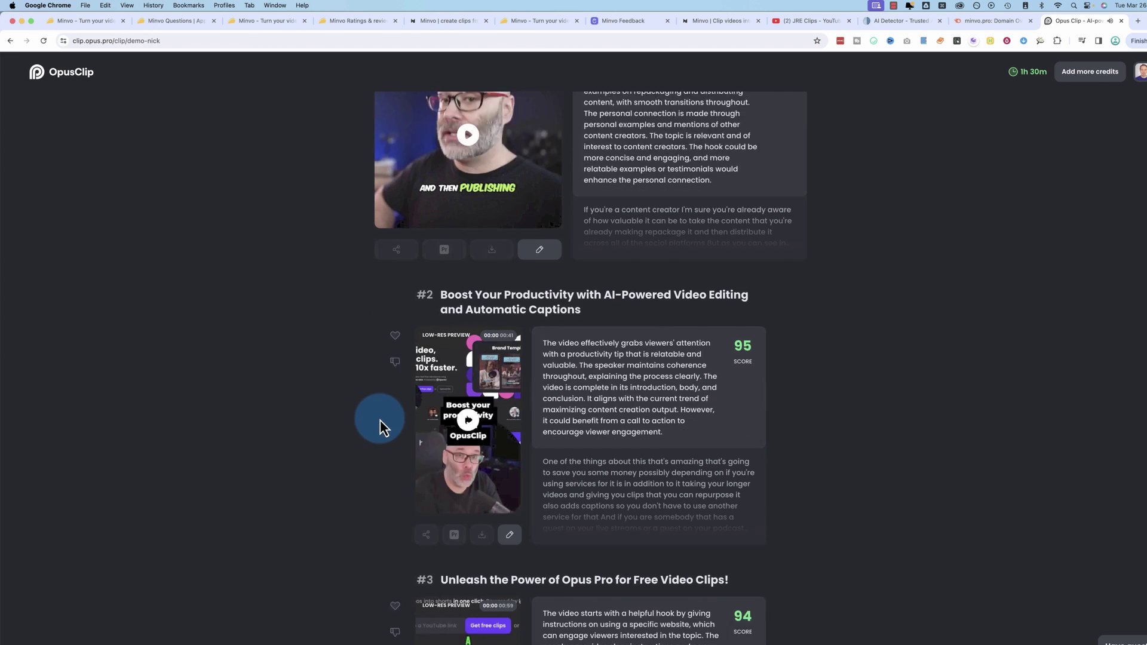
left_click(469, 358)
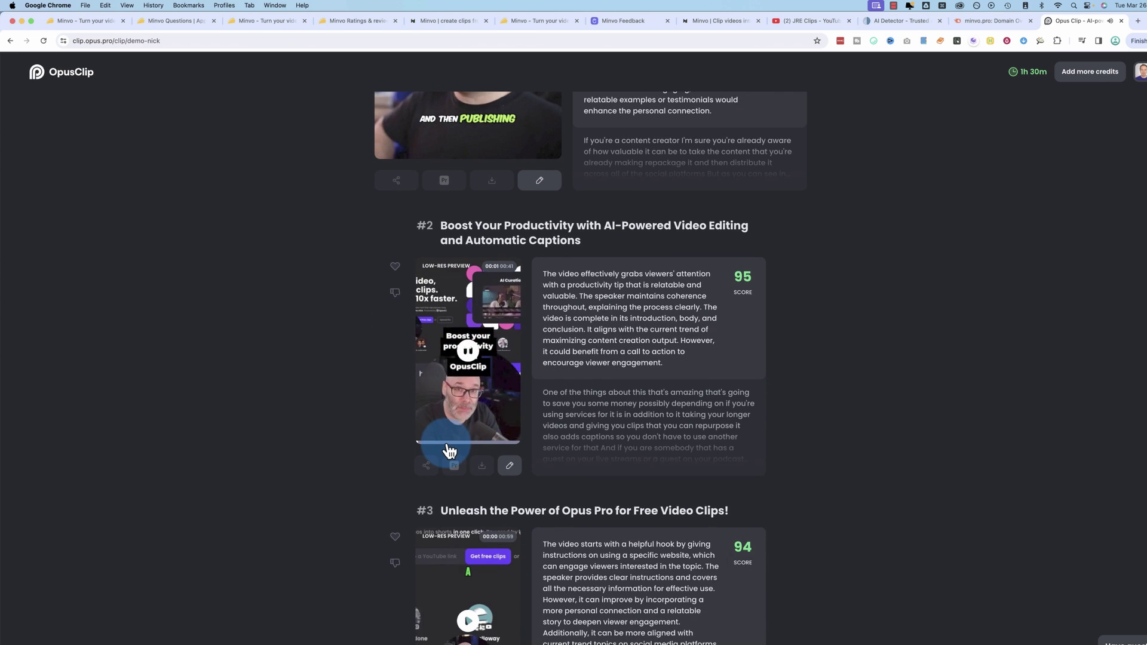
left_click_drag(447, 442, 476, 445)
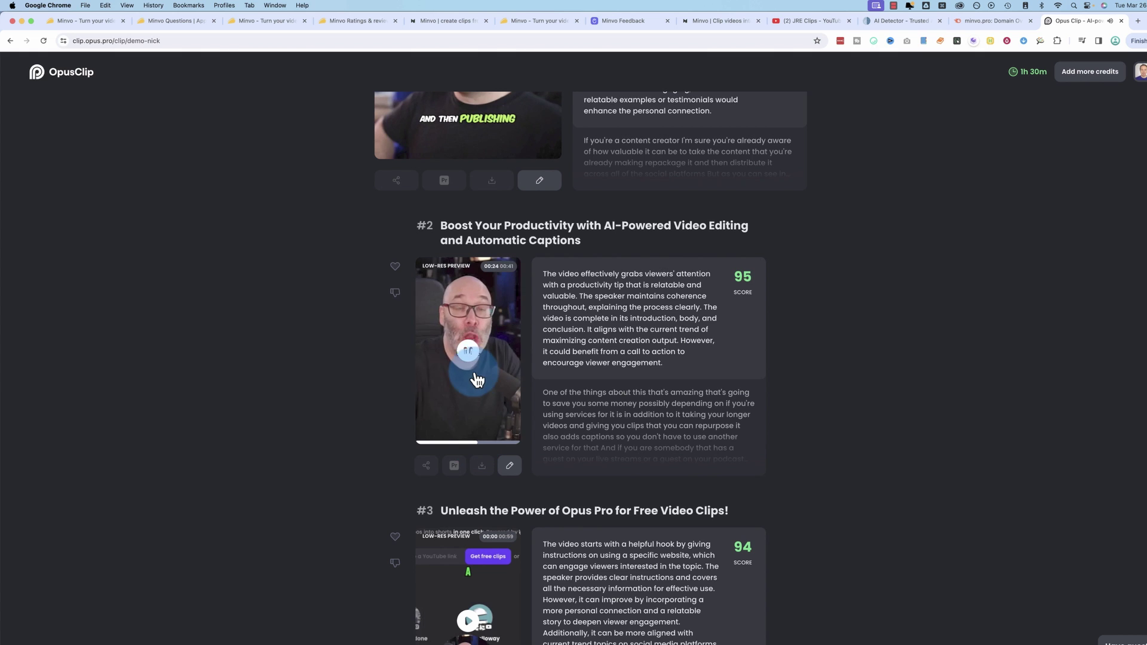
left_click(603, 22)
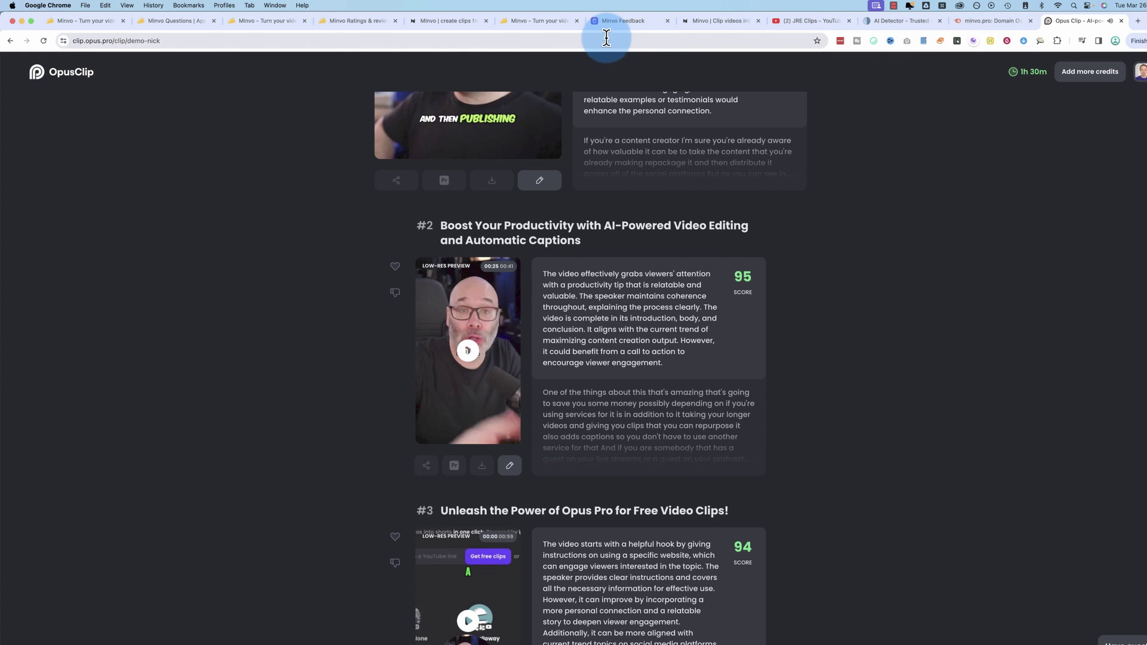
Switch to the Minvo app and check how the WordPress video's moments are presented
left_click(439, 27)
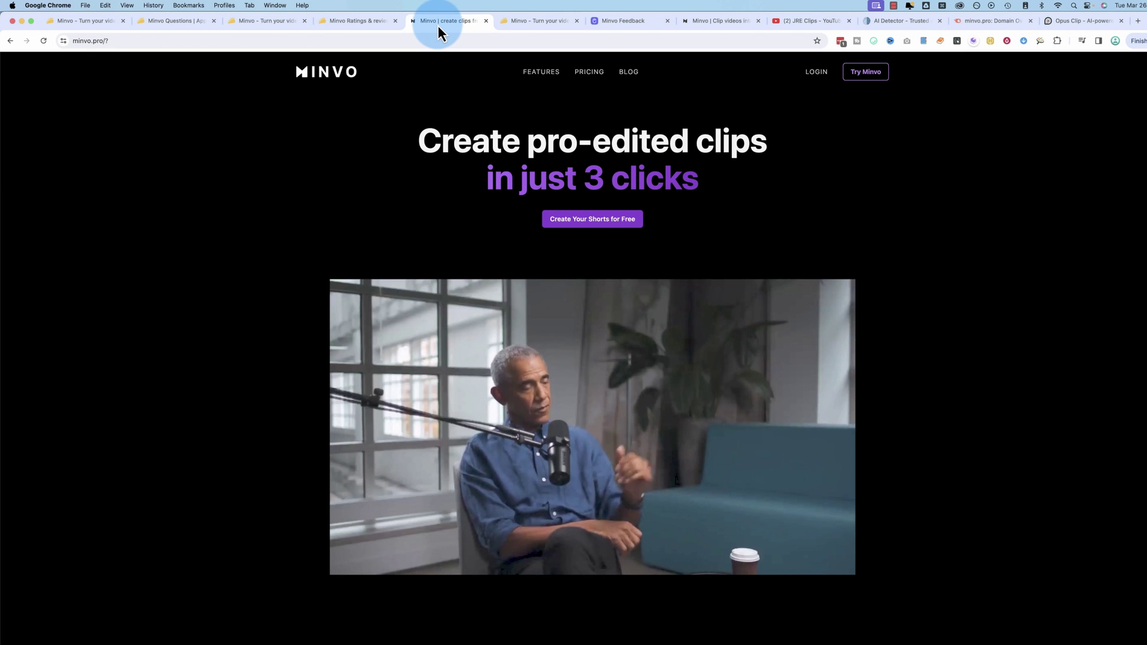
left_click(708, 27)
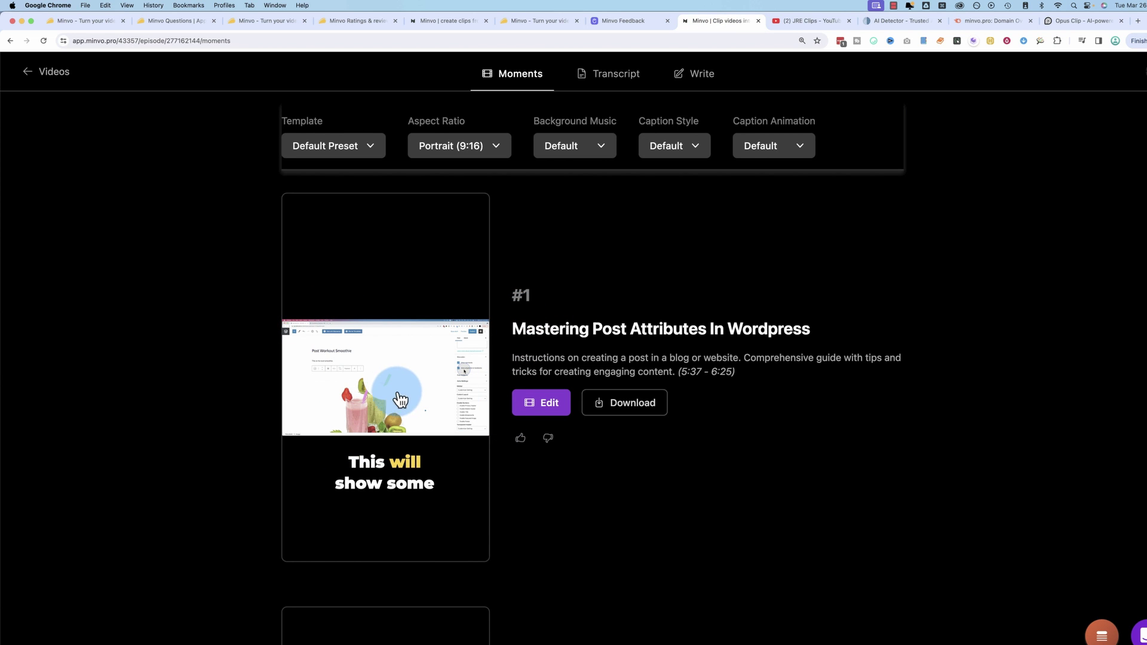
scroll(412, 389, "down", 3)
scroll(413, 389, "up", 3)
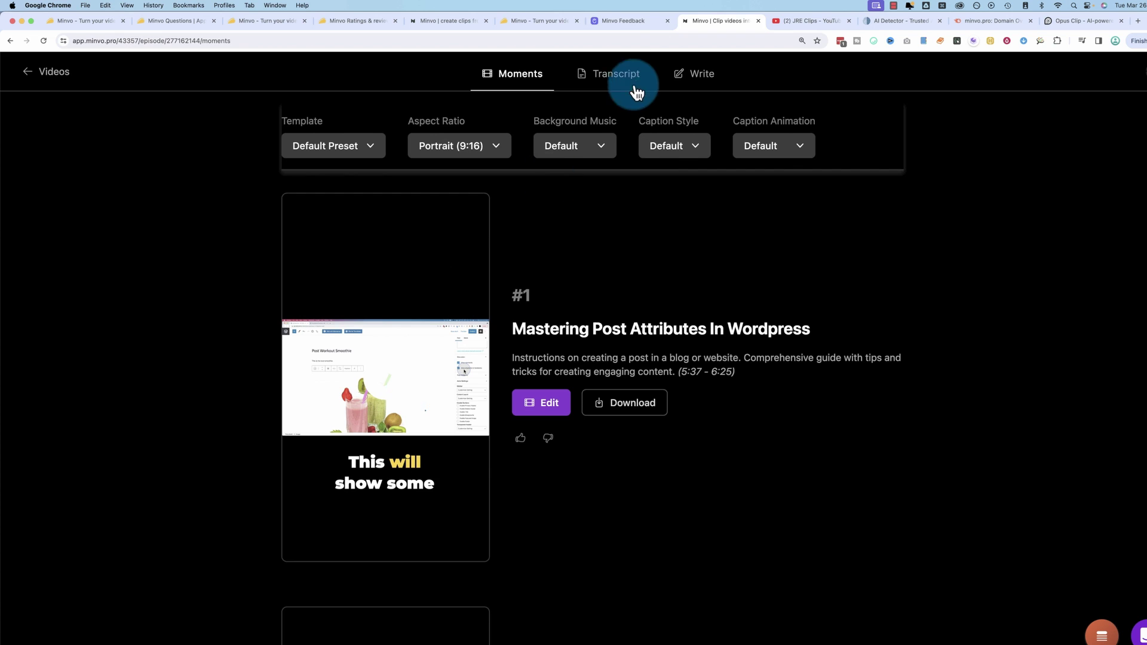
Open the "Ideas from Opus" request on the Minvo feedback board and highlight its suggested features while reading them
left_click(629, 24)
left_click(573, 237)
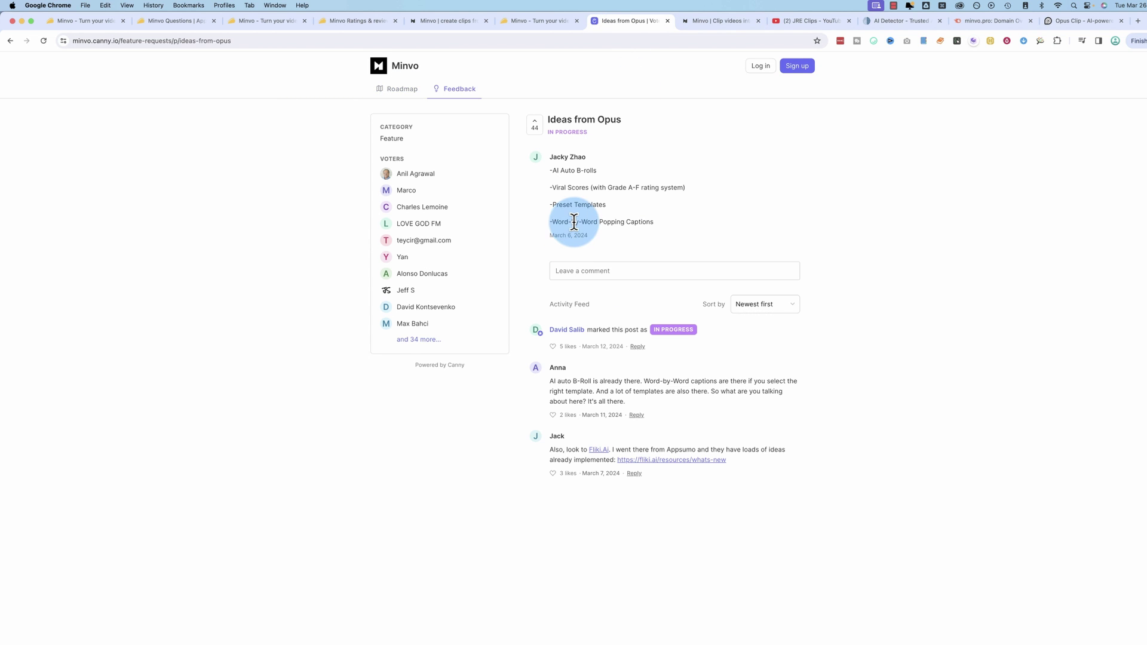
left_click_drag(551, 190, 694, 200)
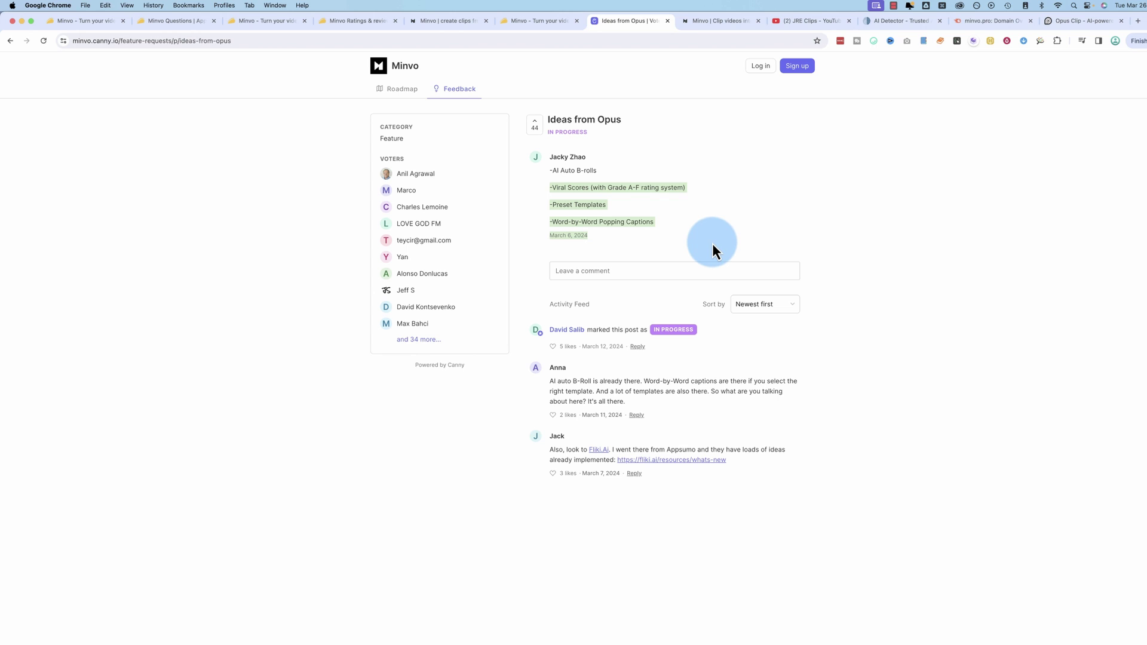
left_click_drag(712, 242, 569, 156)
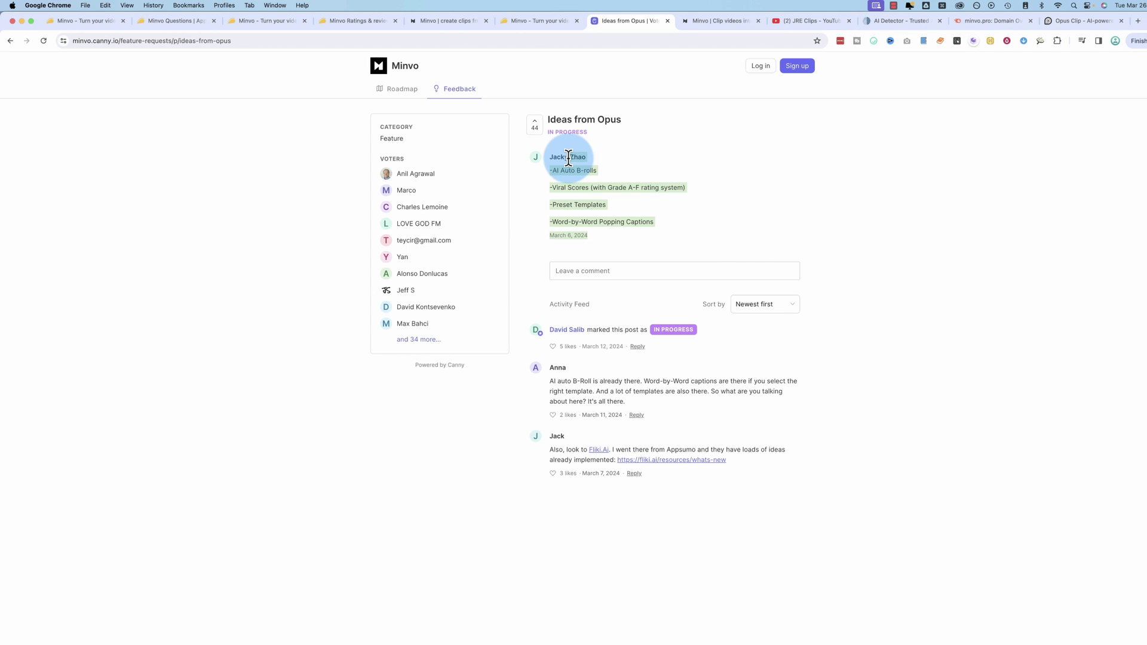
left_click(610, 174)
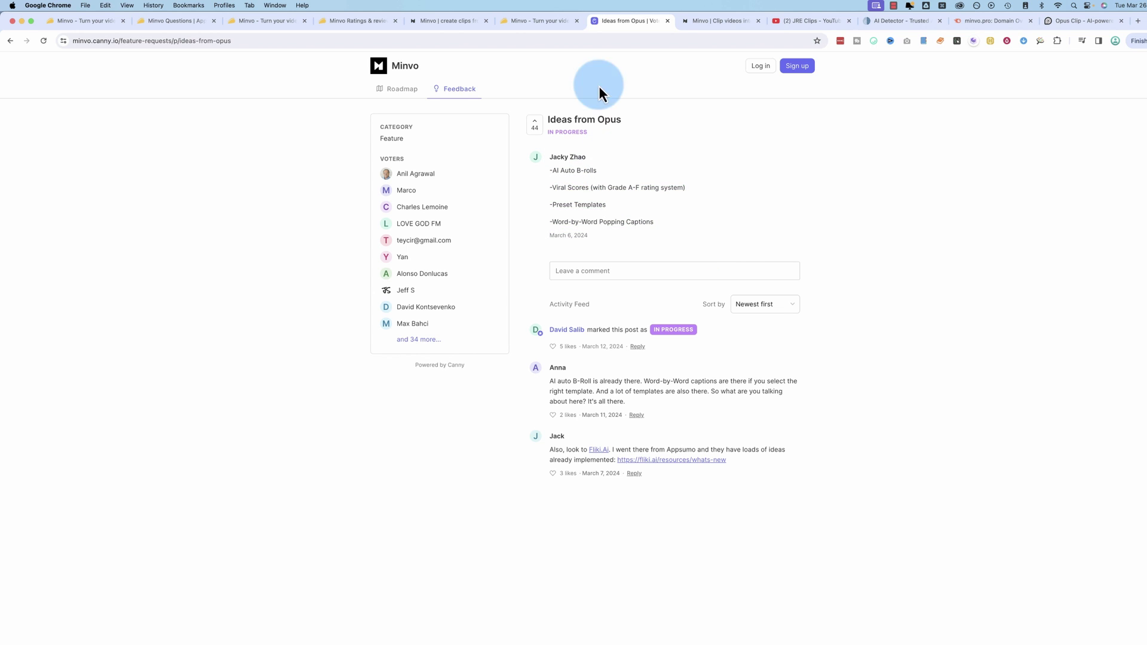
Return to the WordPress video's moments in Minvo and look through the ranked list down to moment #10
left_click(705, 19)
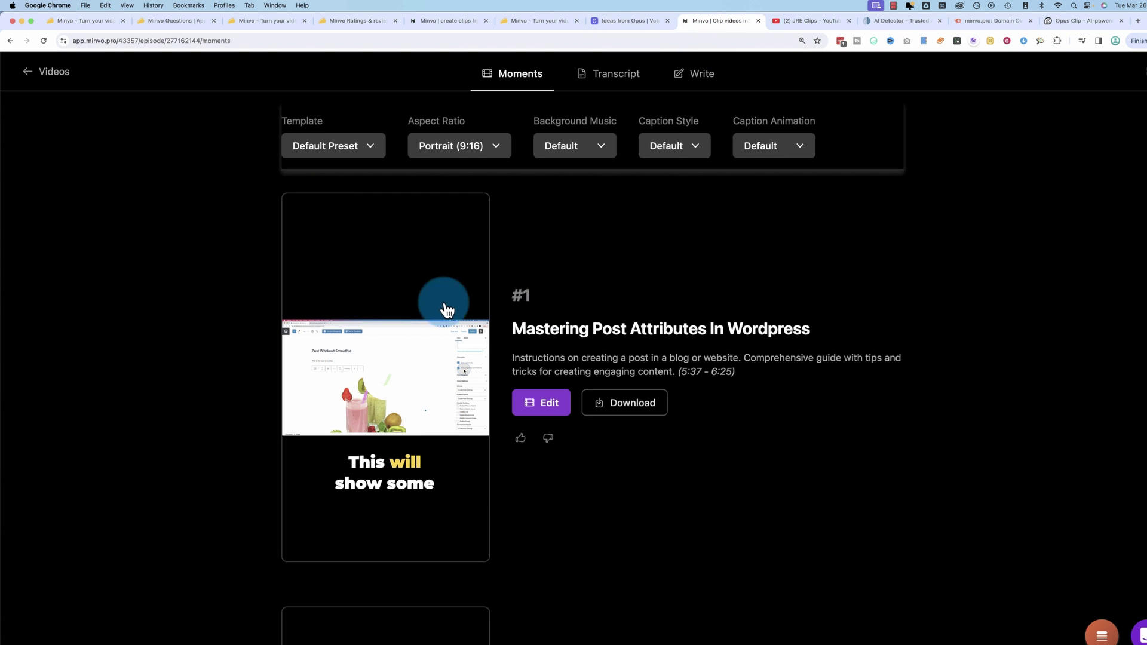
scroll(383, 418, "down", 2)
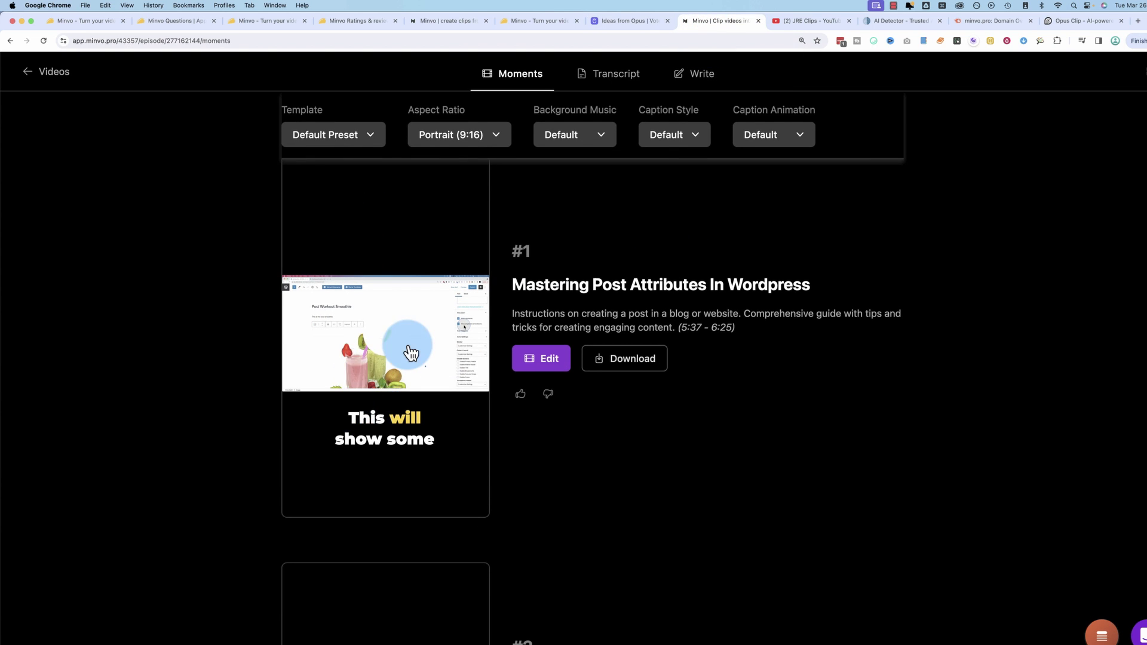
scroll(397, 422, "down", 3)
scroll(403, 359, "up", 3)
scroll(402, 263, "up", 3)
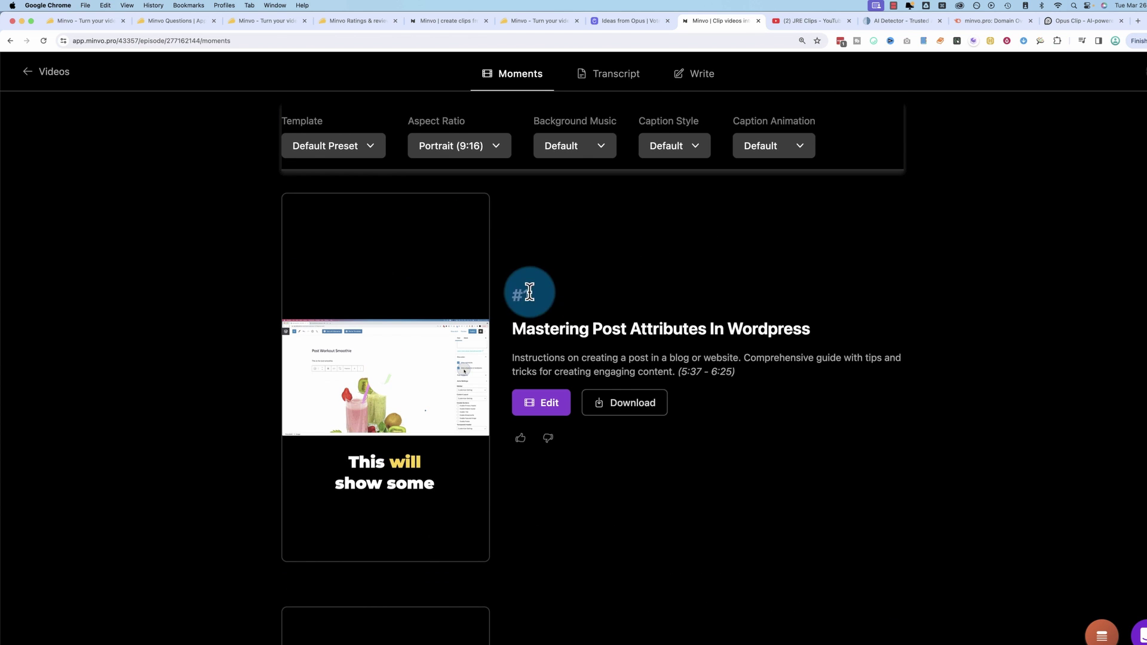
scroll(519, 456, "down", 20)
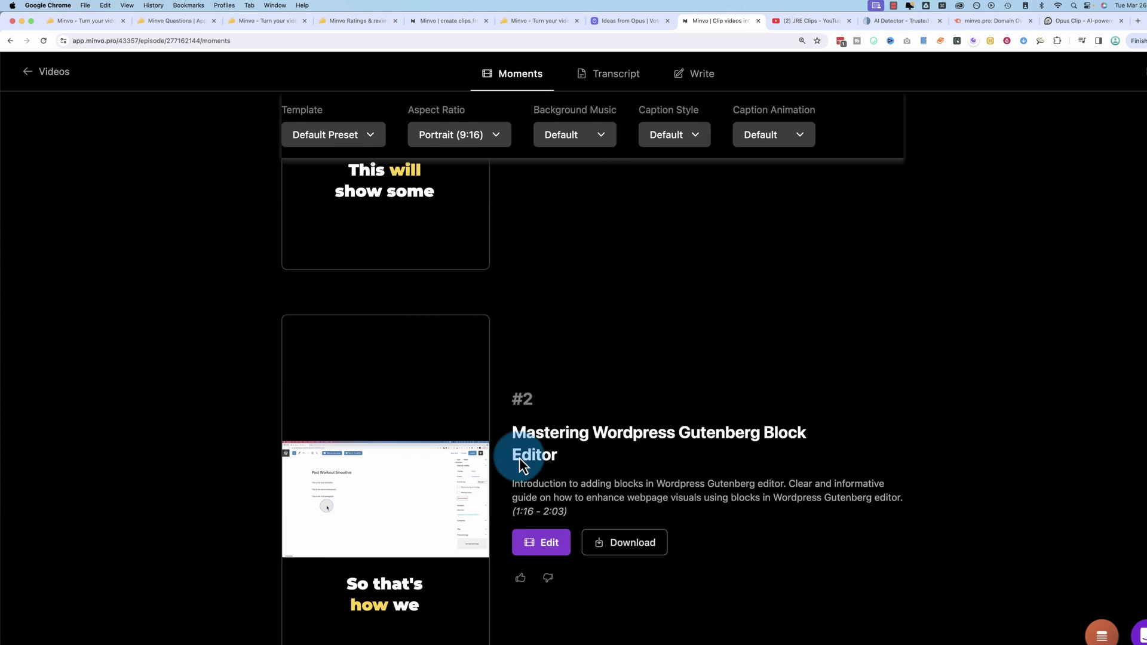
scroll(519, 457, "down", 20)
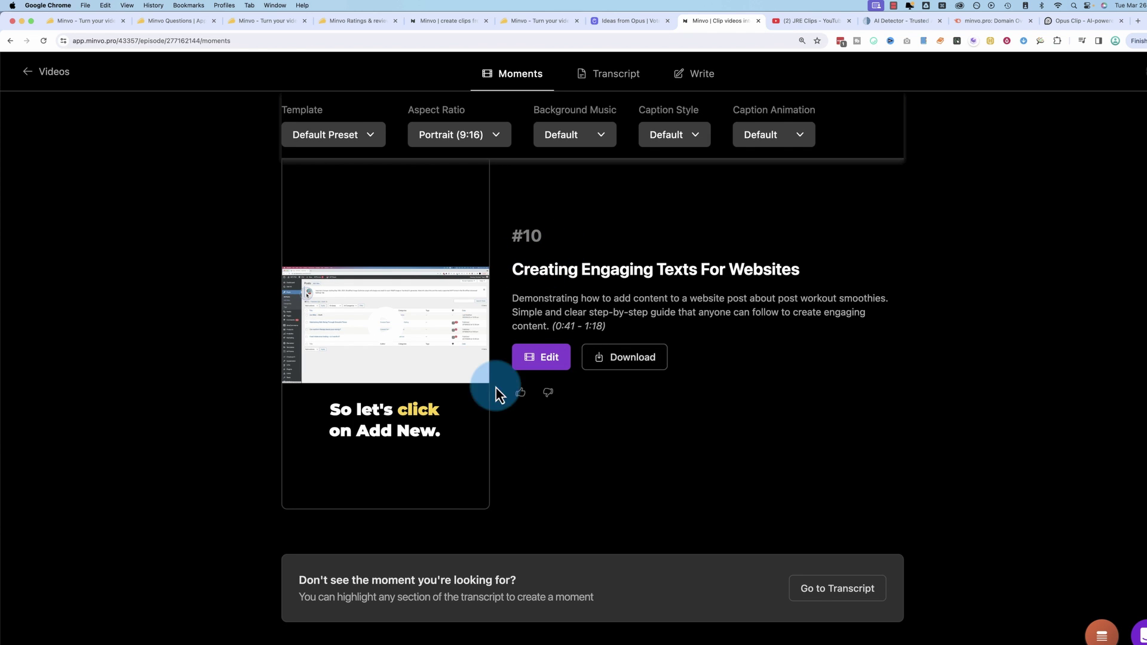
Play moment #10, "Creating Engaging Texts For Websites", to check its b-roll and captions, and stop the preview
left_click(415, 338)
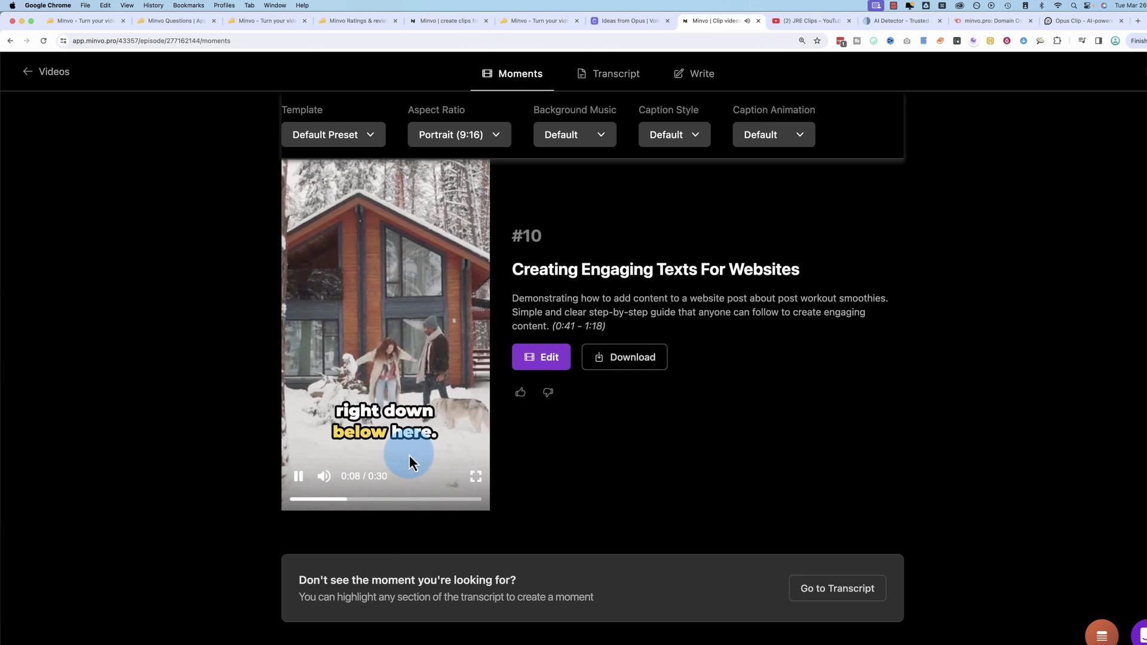
left_click(324, 478)
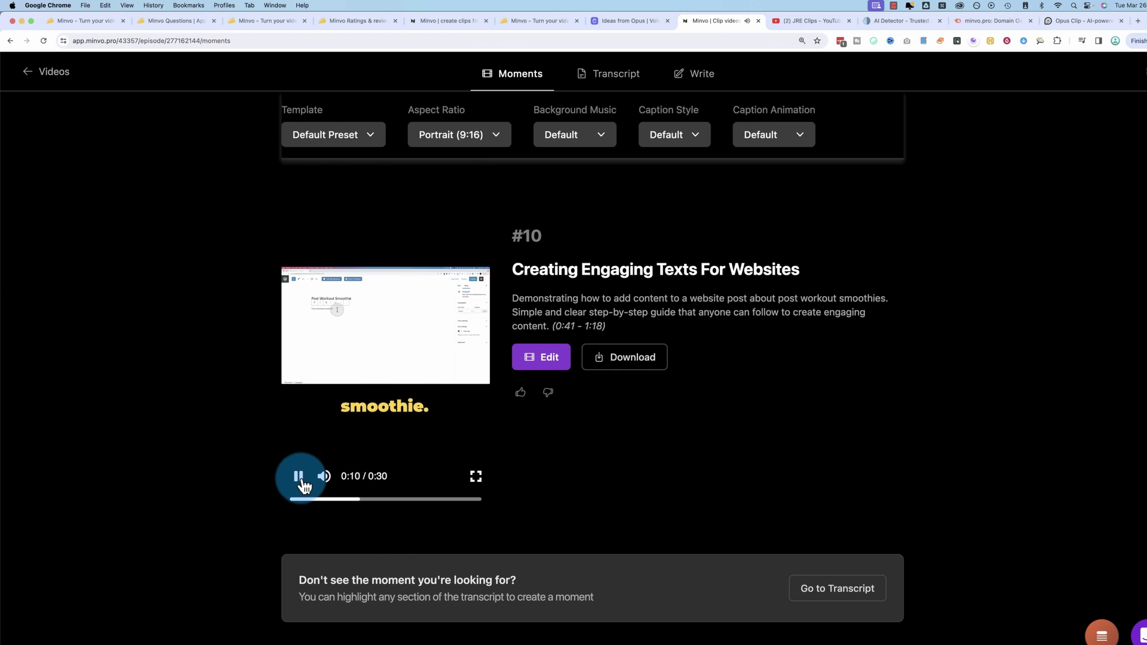
left_click(456, 423)
Open moment #10 in the video editor and go through the welcome screen and all three tutorial tips
left_click(548, 361)
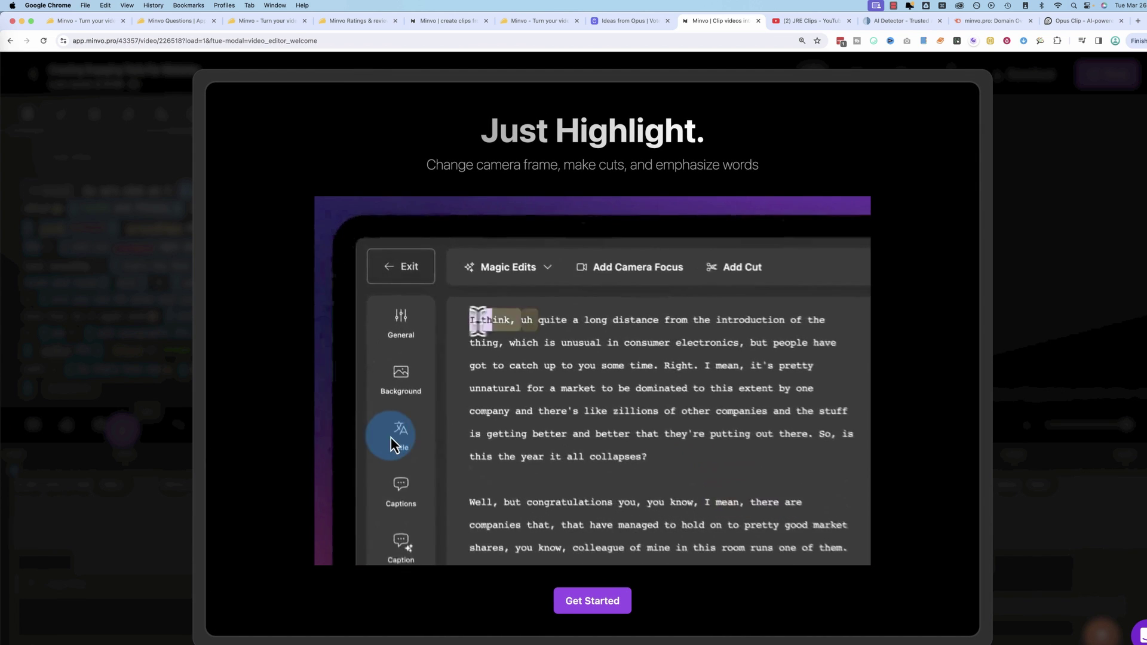
left_click(607, 601)
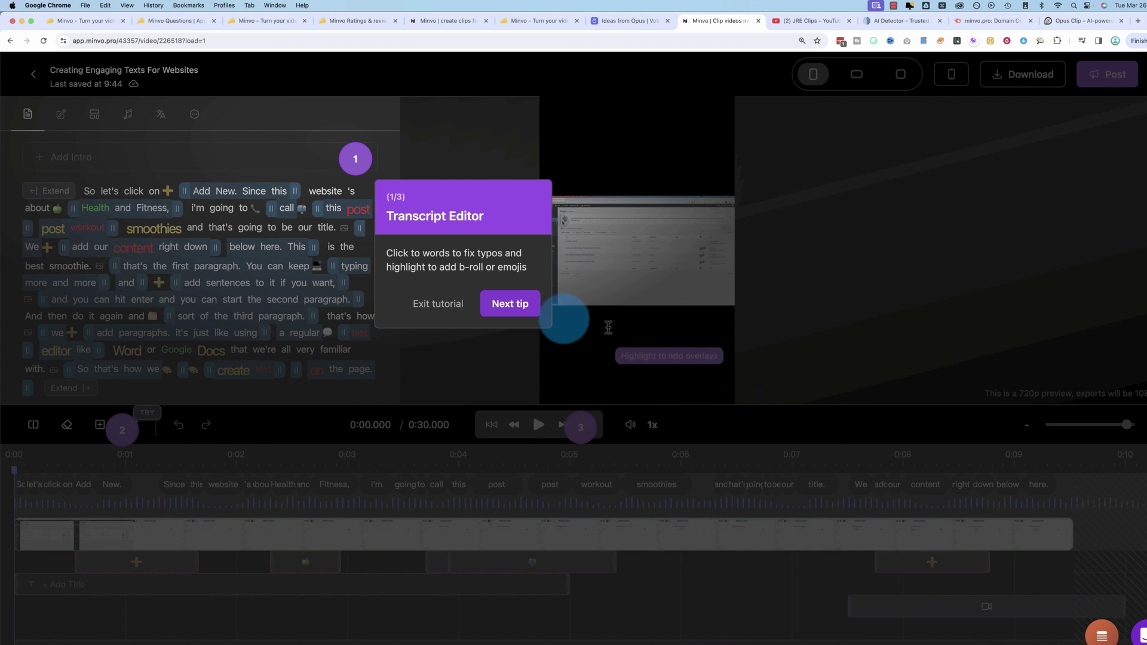
left_click(508, 304)
left_click(338, 369)
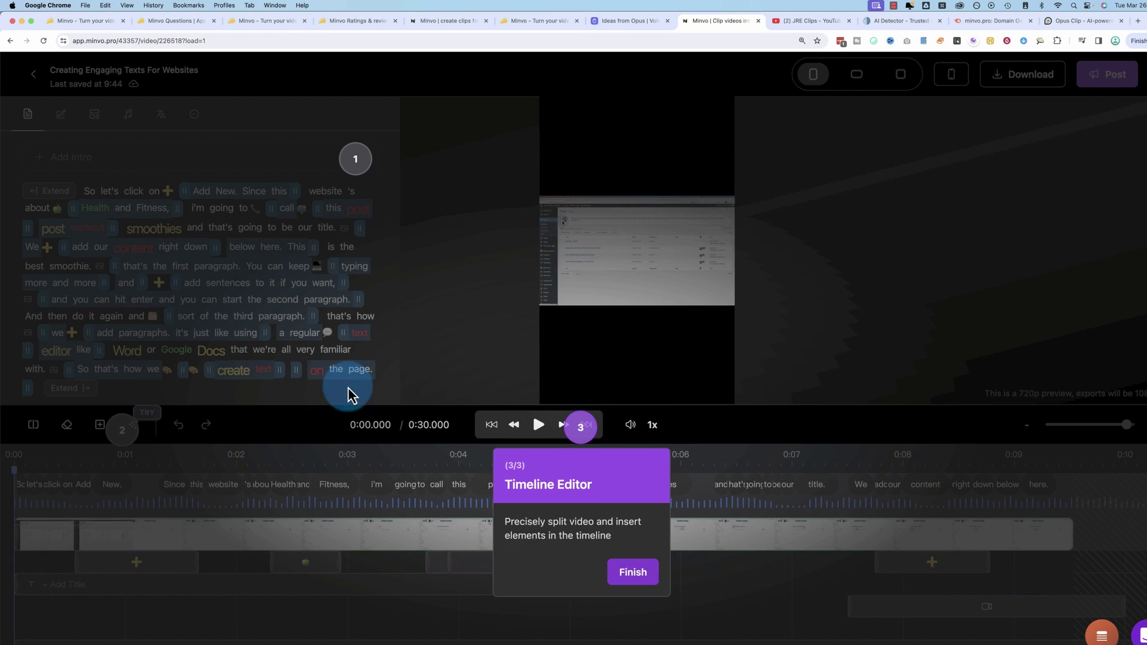
left_click(635, 576)
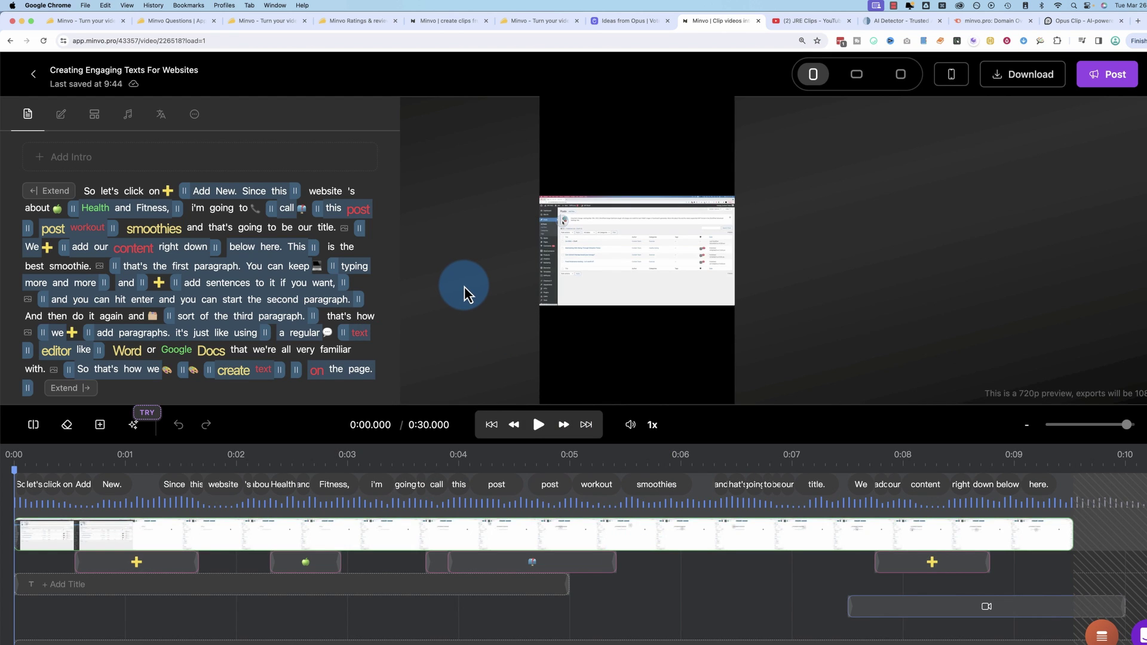
Select the video frame, try the Right crop preset, and reposition the single-frame crop over the left part of the WordPress screen
left_click(591, 264)
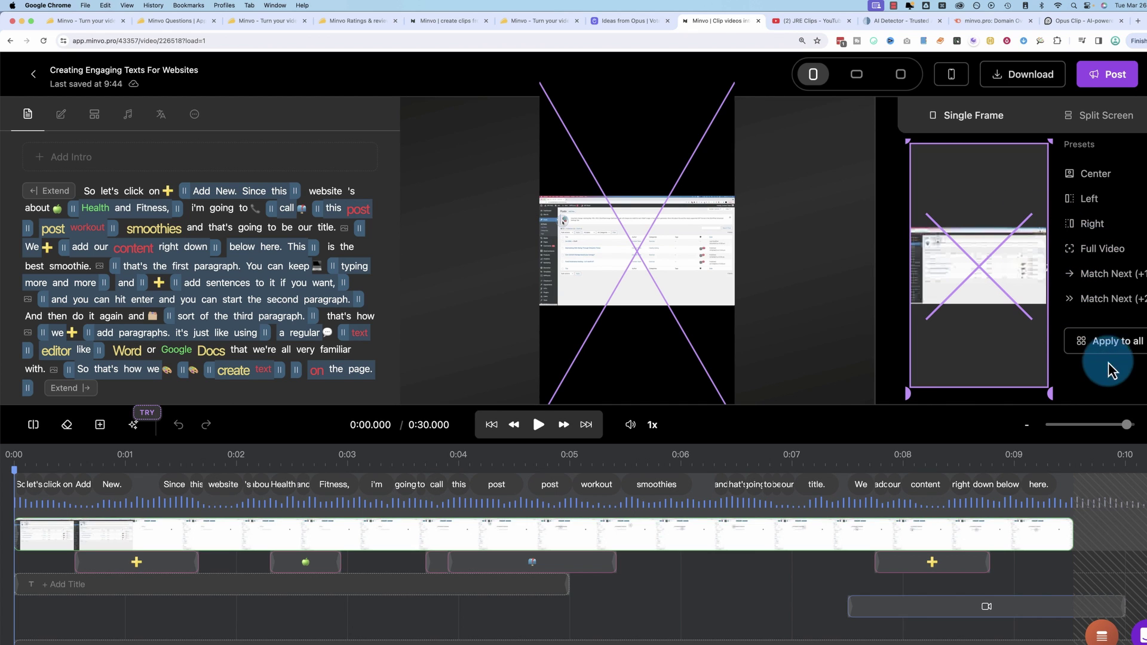
left_click_drag(995, 286, 986, 293)
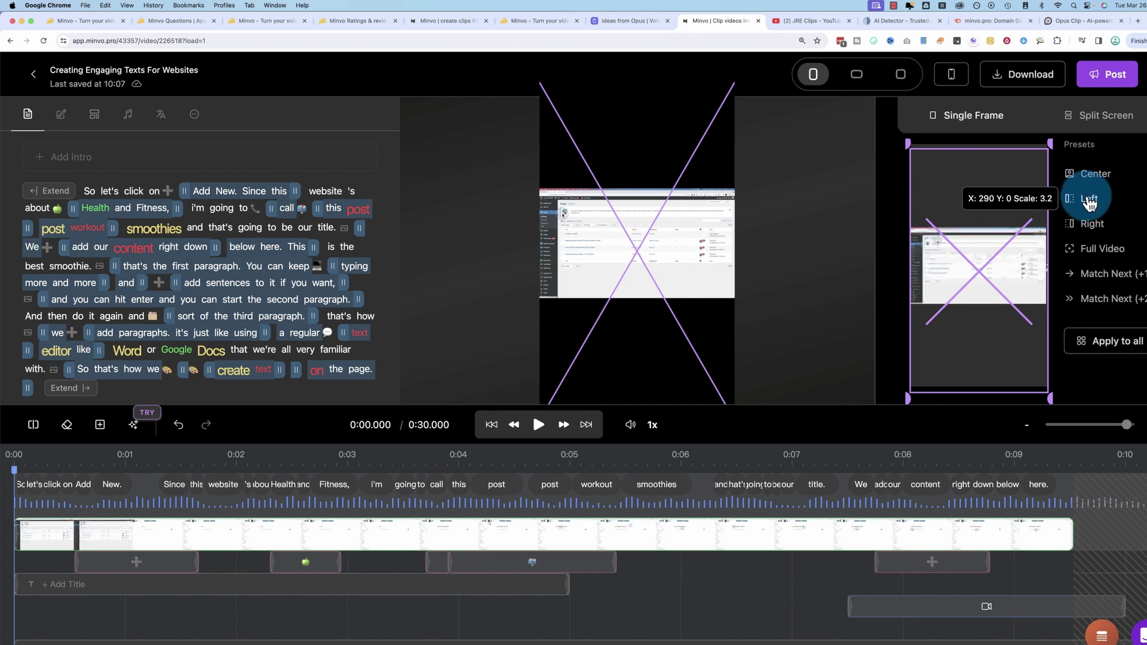
left_click(1090, 224)
left_click(1019, 272)
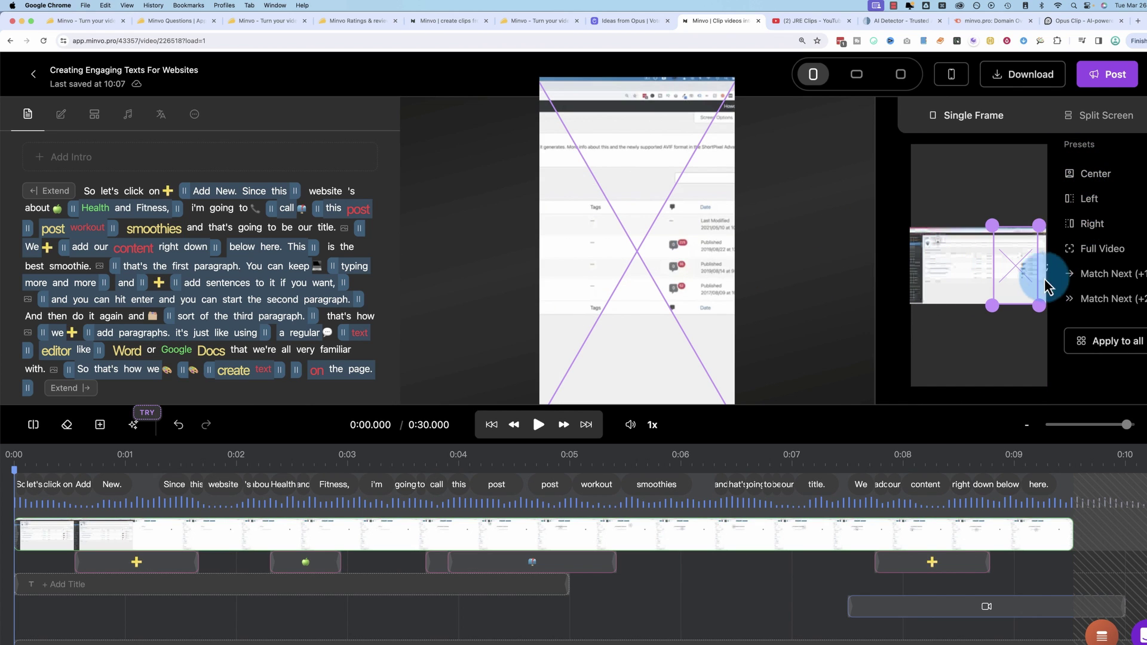
left_click_drag(1018, 272, 955, 274)
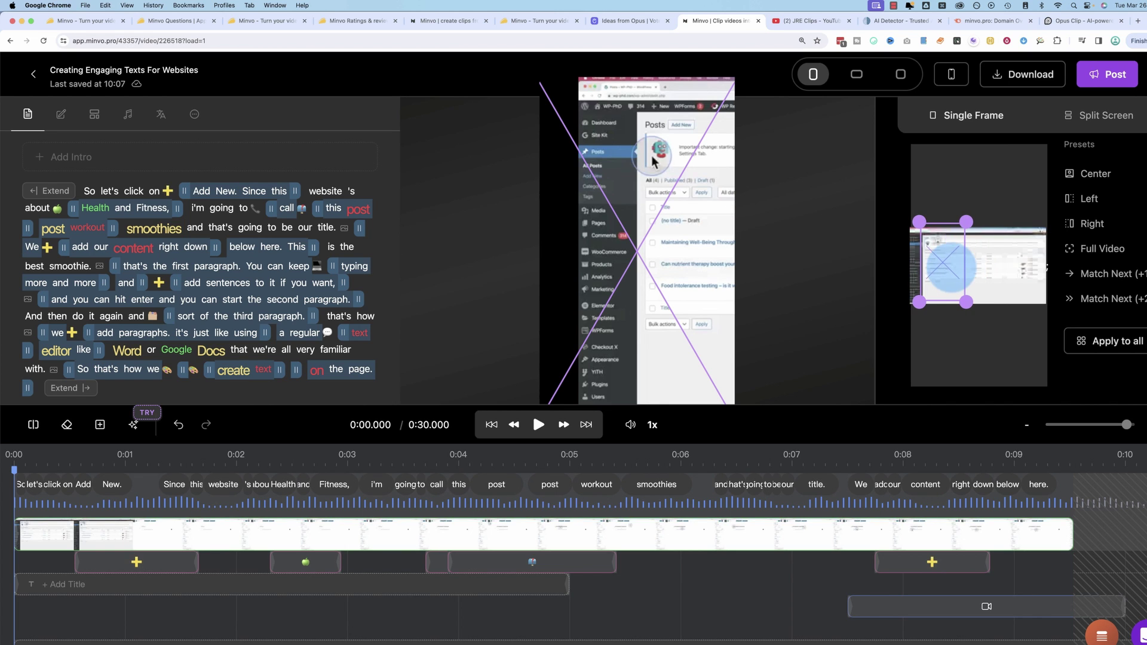
Try the Center and Left crop presets, restore the Full Video framing, and leave the crop controls
left_click(1085, 173)
left_click(1108, 249)
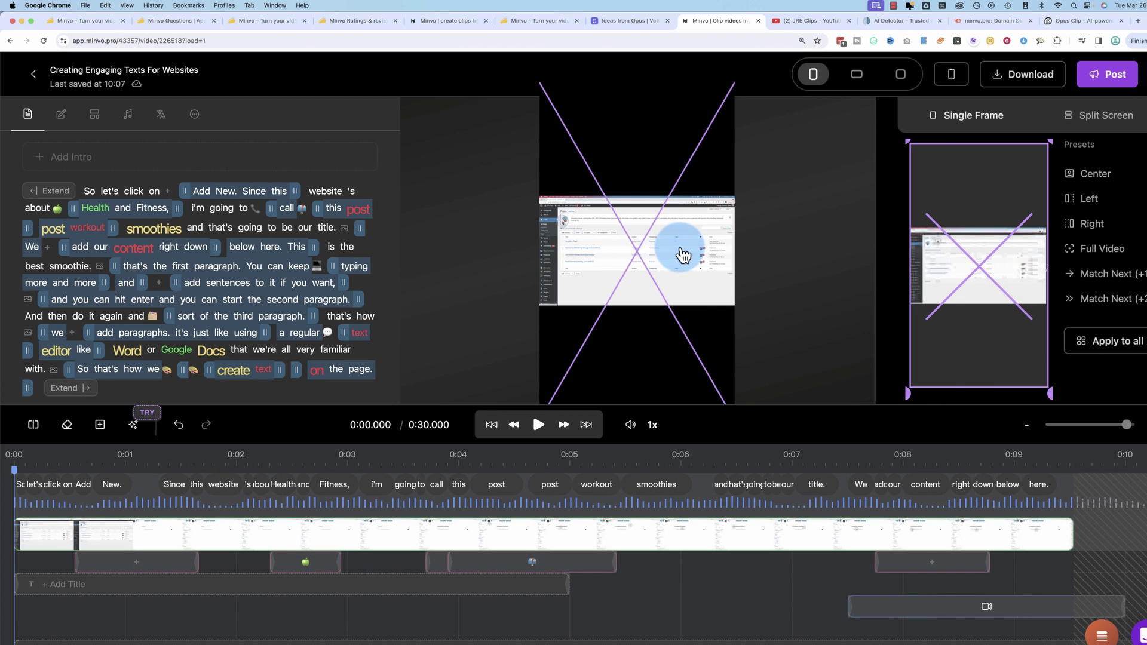
left_click(1087, 203)
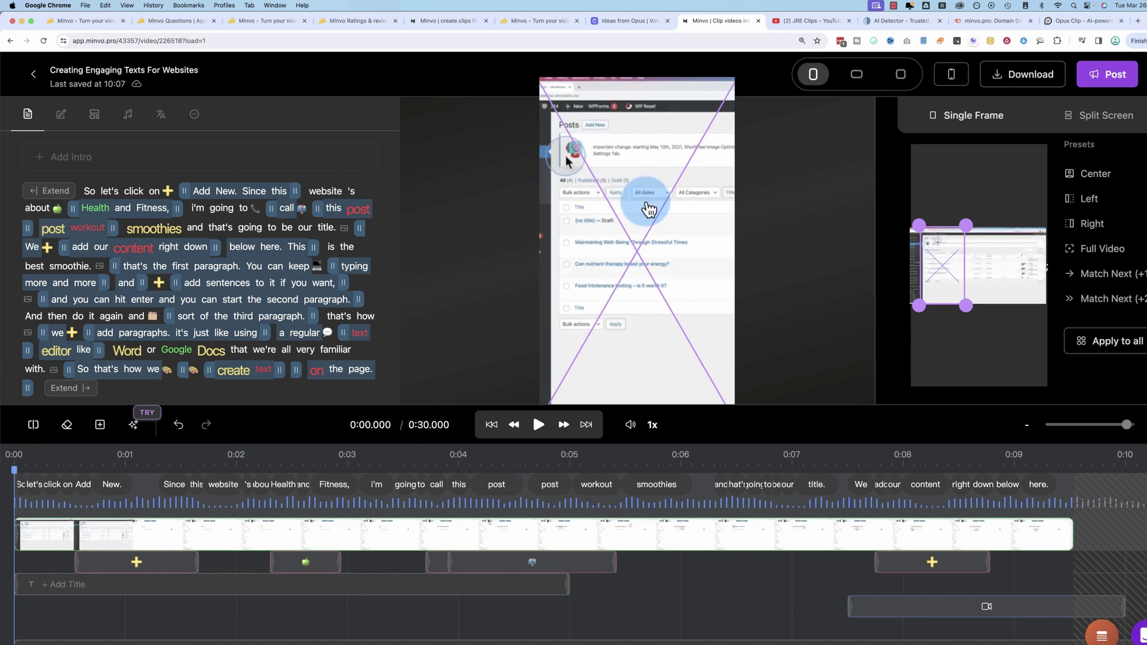
left_click(1103, 248)
left_click(507, 317)
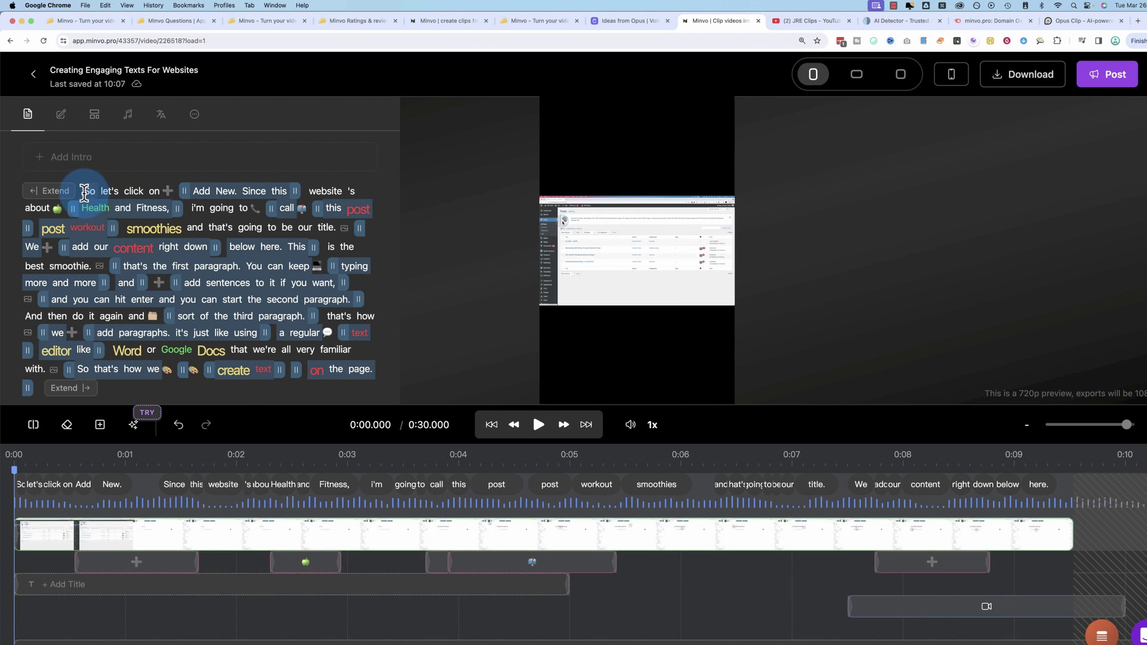
Select words at the start of the transcript and bring up the caption options for the word "let's"
left_click_drag(84, 200, 168, 206)
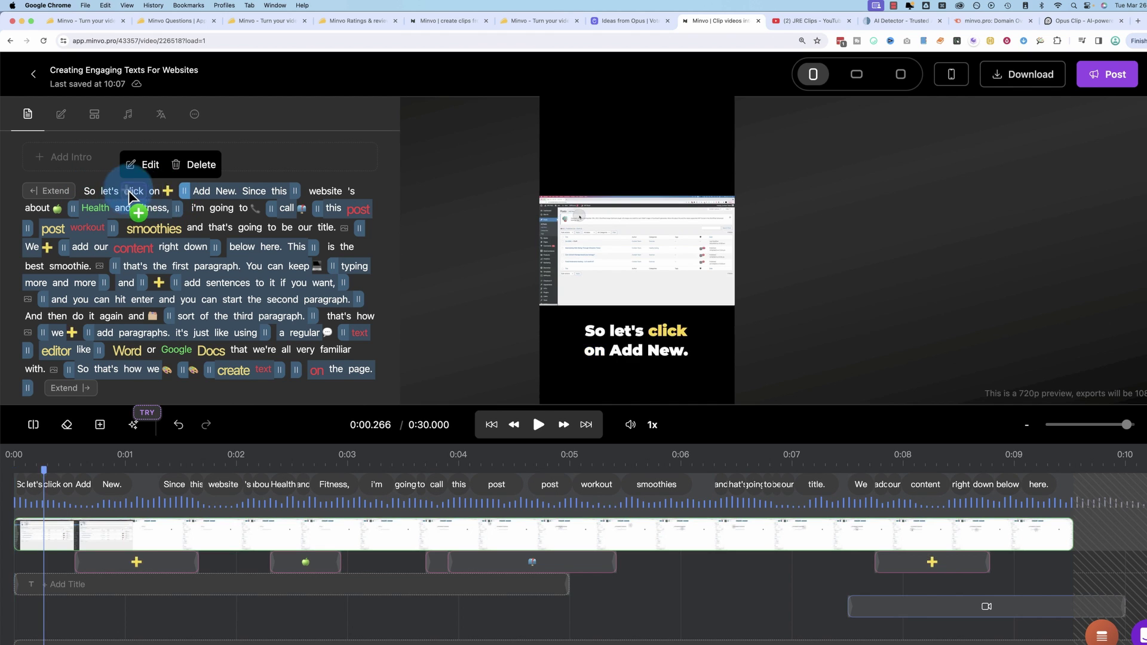
left_click(94, 193)
left_click(94, 192)
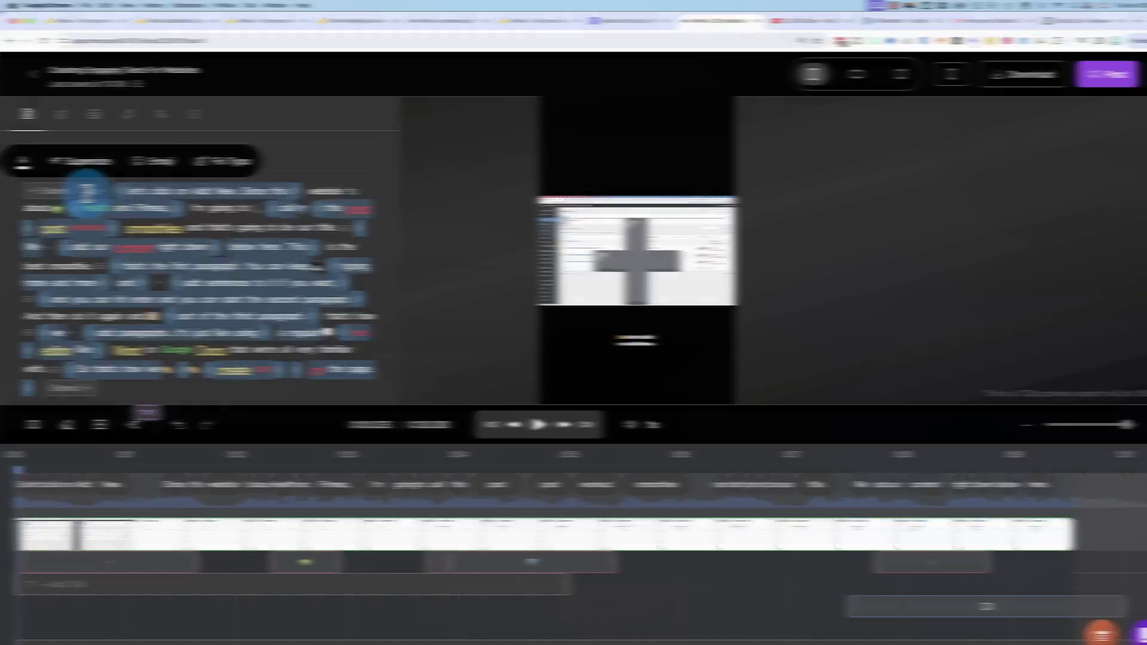